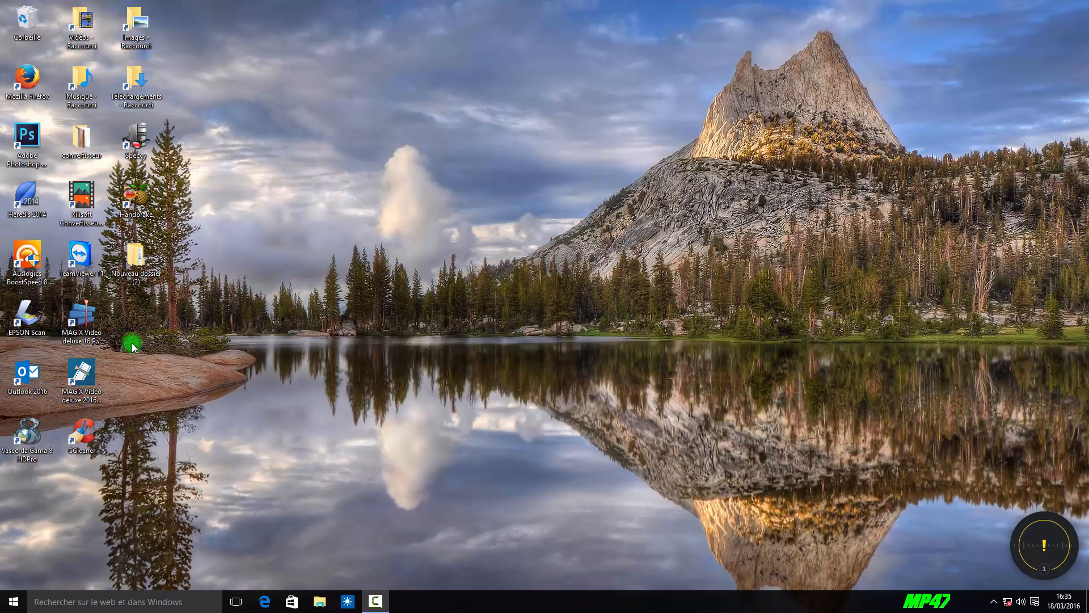
Start MAGIX Vidéo deluxe 2016 Premium and create the new project 2016-03-18 with HDTV 1080i PAL 16:9 film settings
{"action": "double_click", "coordinate": [82, 318]}
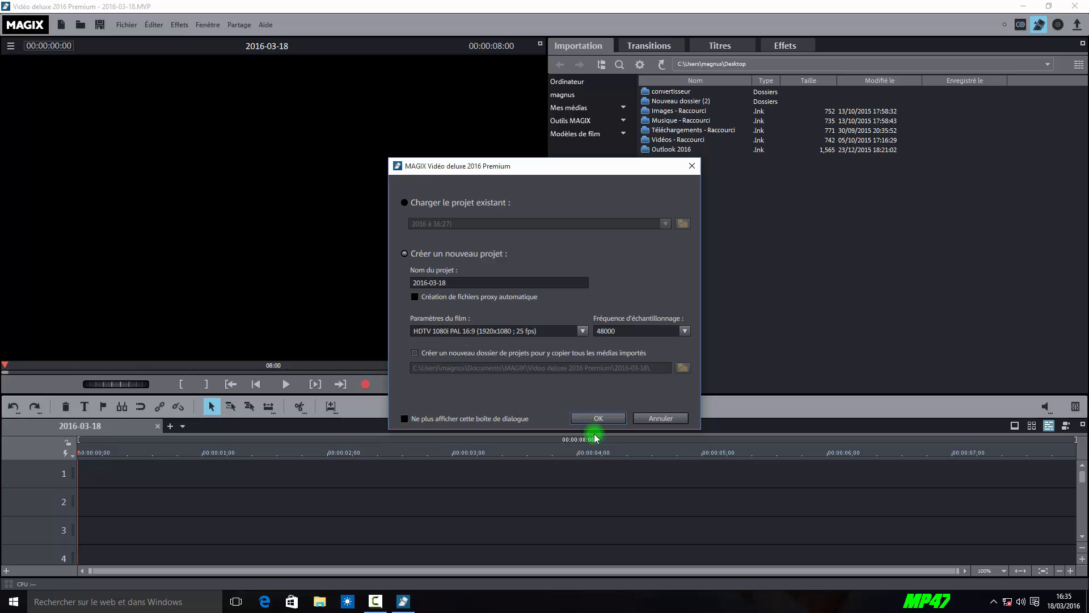
{"action": "left_click", "coordinate": [611, 420]}
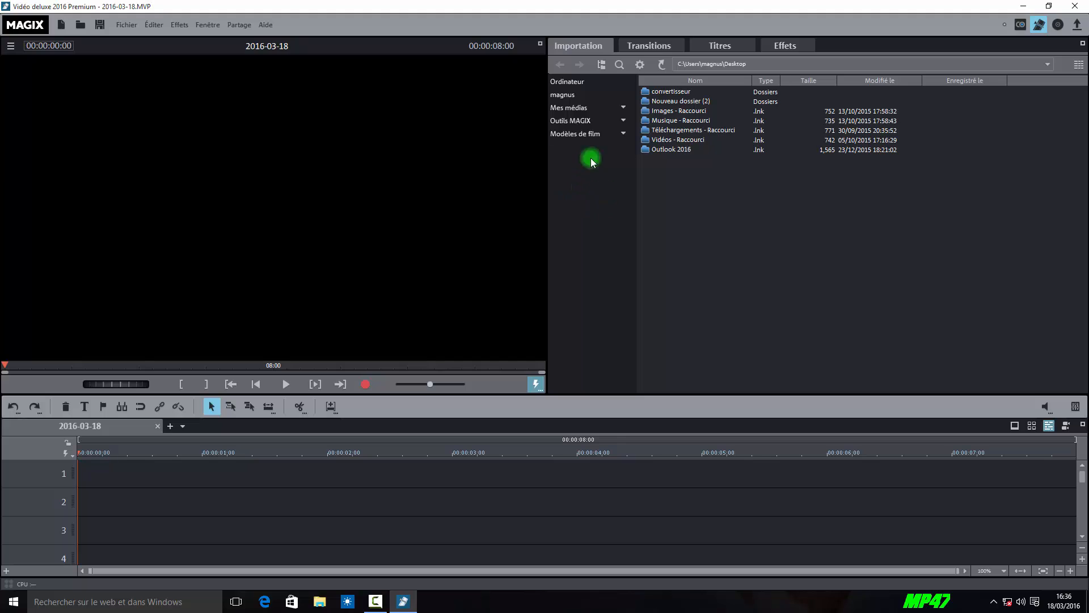
Browse from the computer's drives to the films on the inserted DVD and select ISLAND Film 01
{"action": "left_click", "coordinate": [579, 84]}
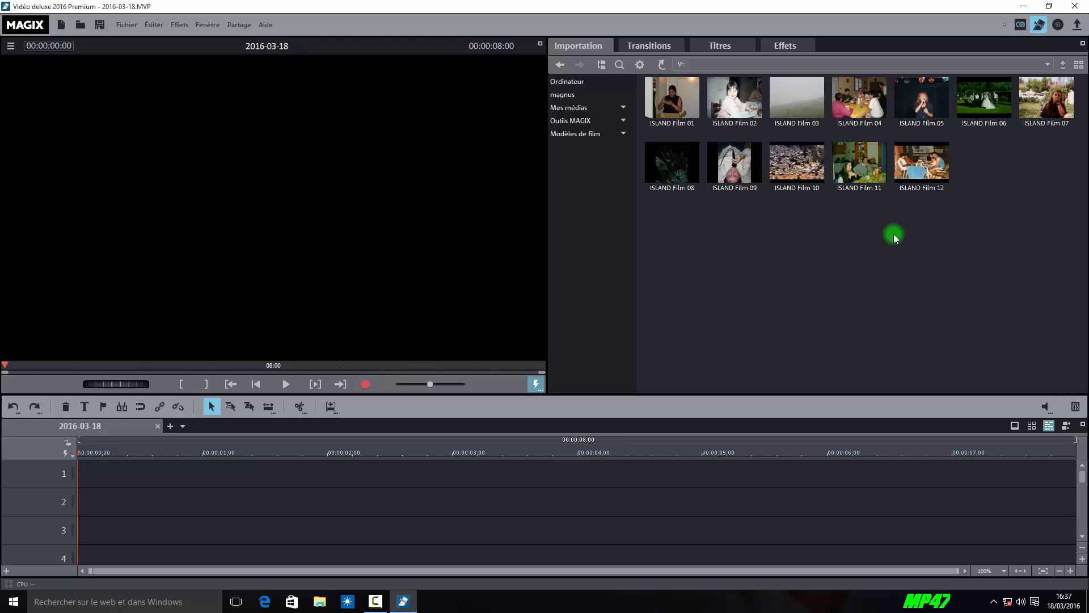
{"action": "left_click", "coordinate": [673, 90]}
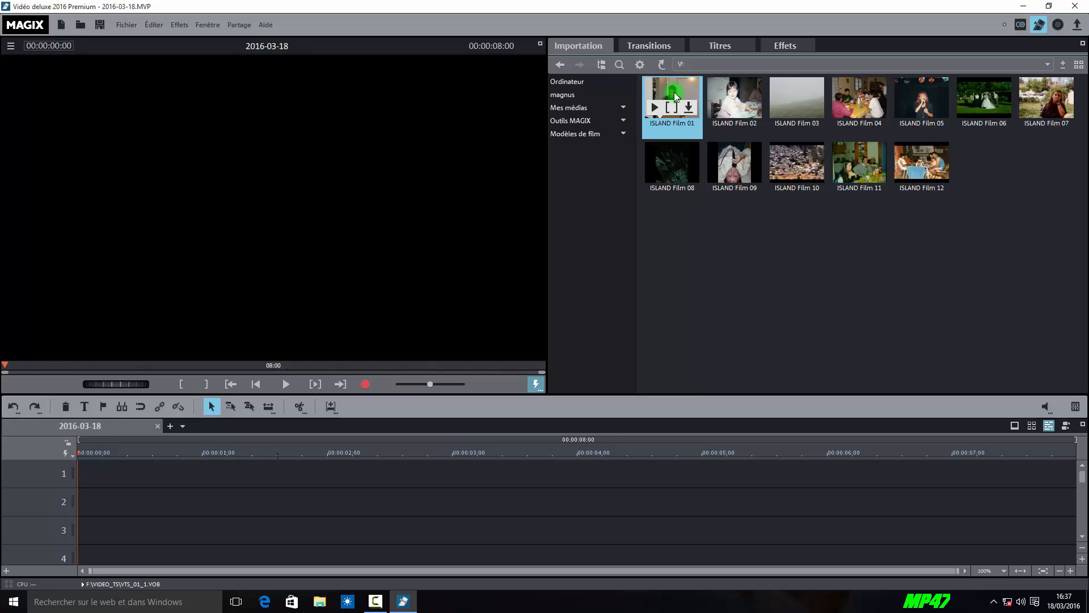
Switch to File Explorer to examine the files in the ISLAND DVD's VIDEO_TS folder, and return to MAGIX Vidéo deluxe
{"action": "left_click", "coordinate": [1024, 7]}
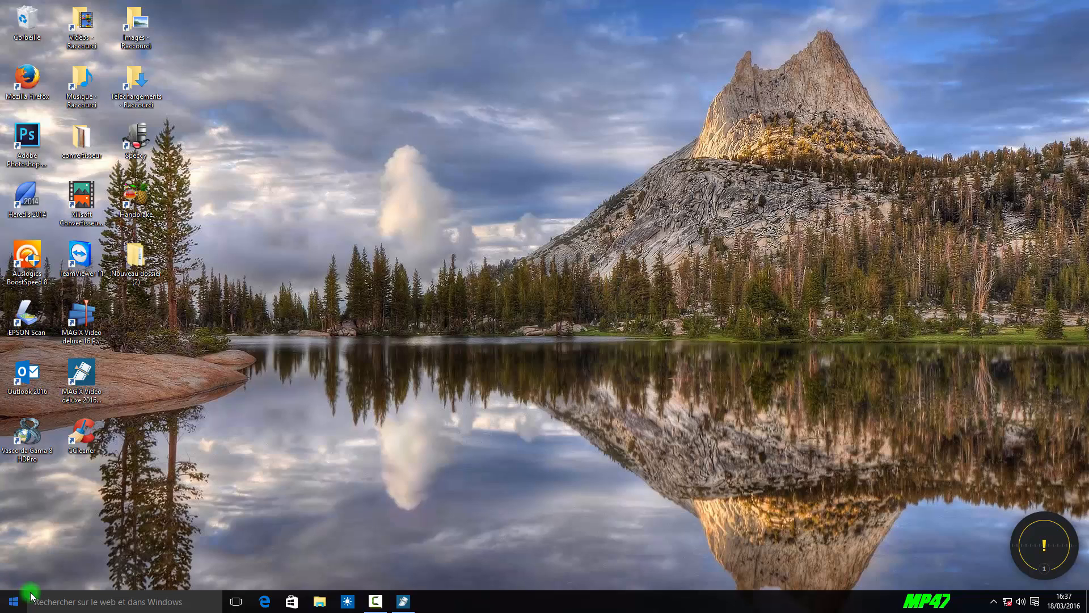
{"action": "left_click", "coordinate": [13, 601]}
{"action": "left_click", "coordinate": [93, 517]}
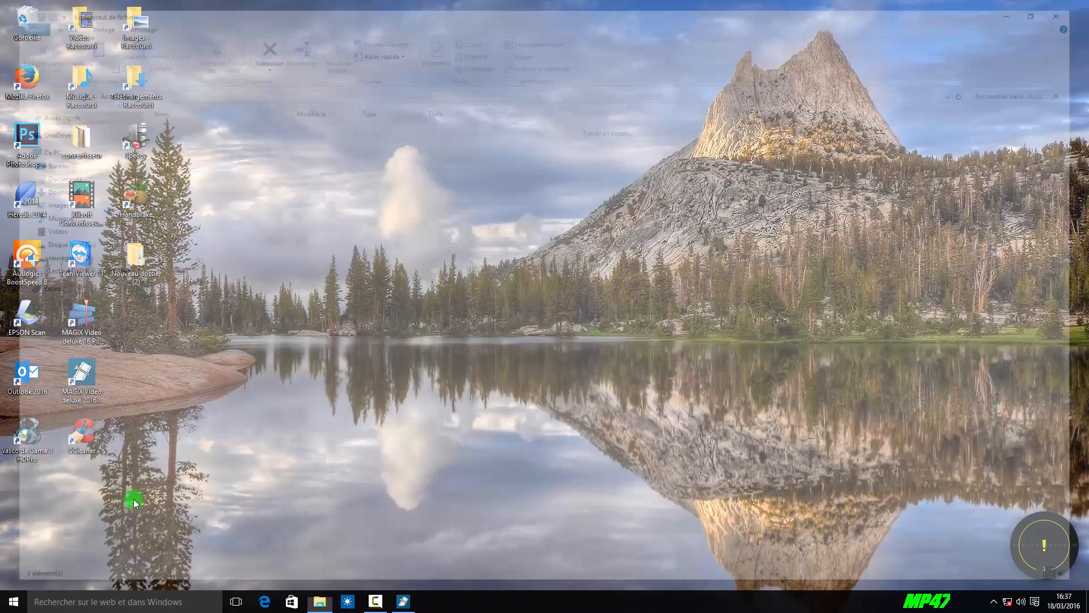
{"action": "left_click", "coordinate": [68, 270]}
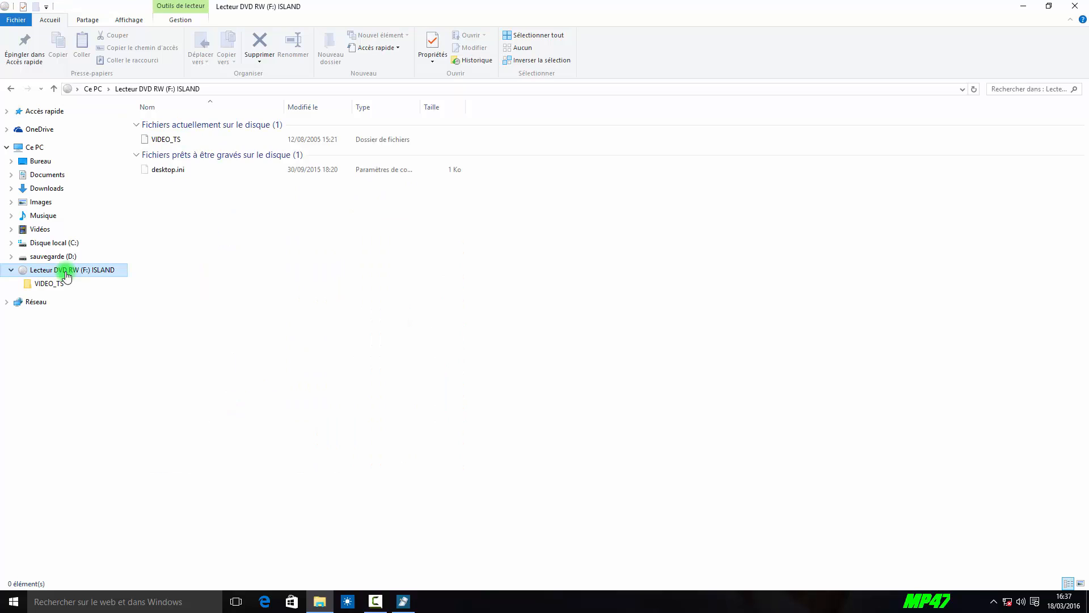
{"action": "double_click", "coordinate": [169, 142]}
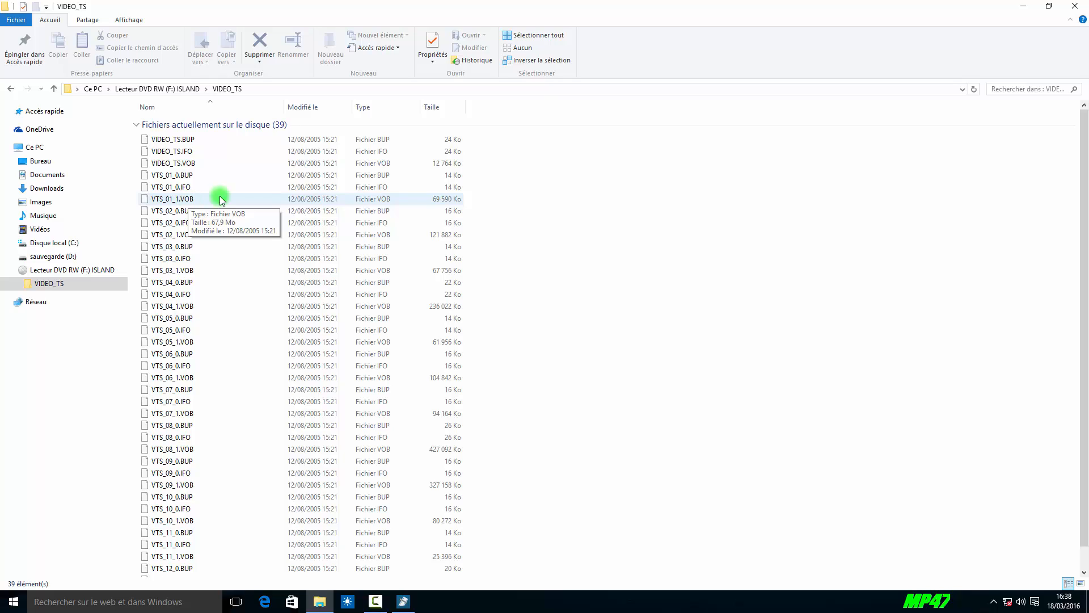
{"action": "left_click", "coordinate": [1076, 5]}
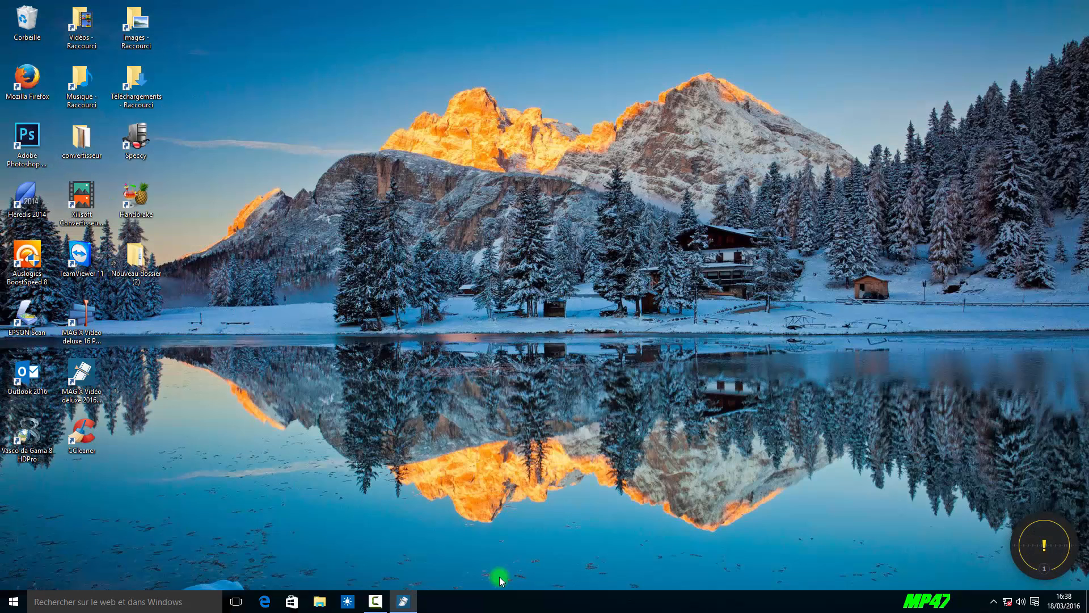
{"action": "left_click", "coordinate": [407, 604]}
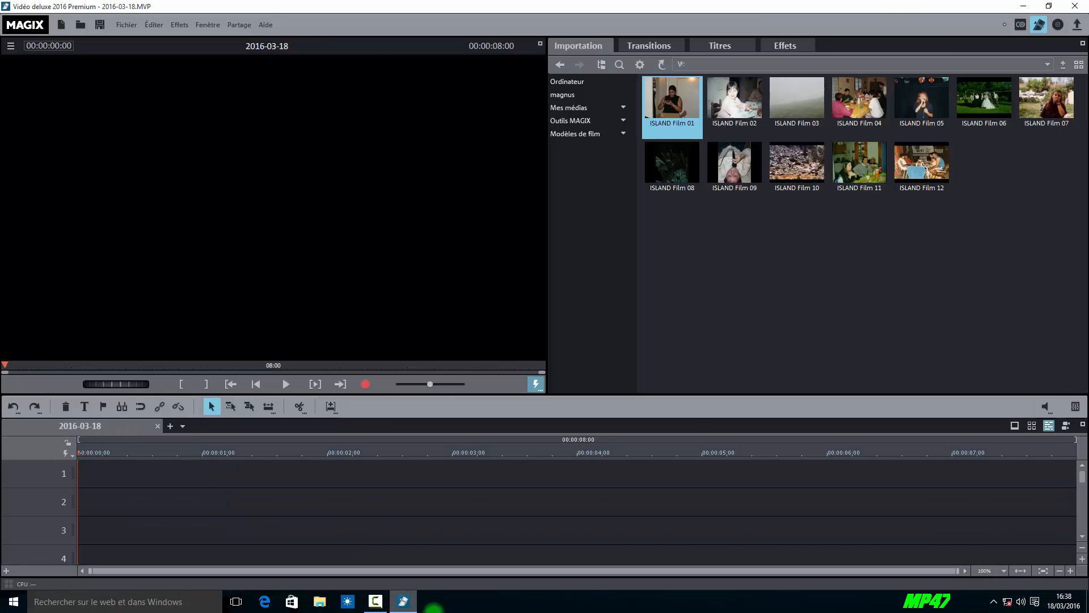
Import ISLAND Film 01 to the timeline, copying only that film into a new folder SOUVENIR 1 within Nouveau dossier (2), and select the clip
{"action": "mouse_move", "coordinate": [685, 121]}
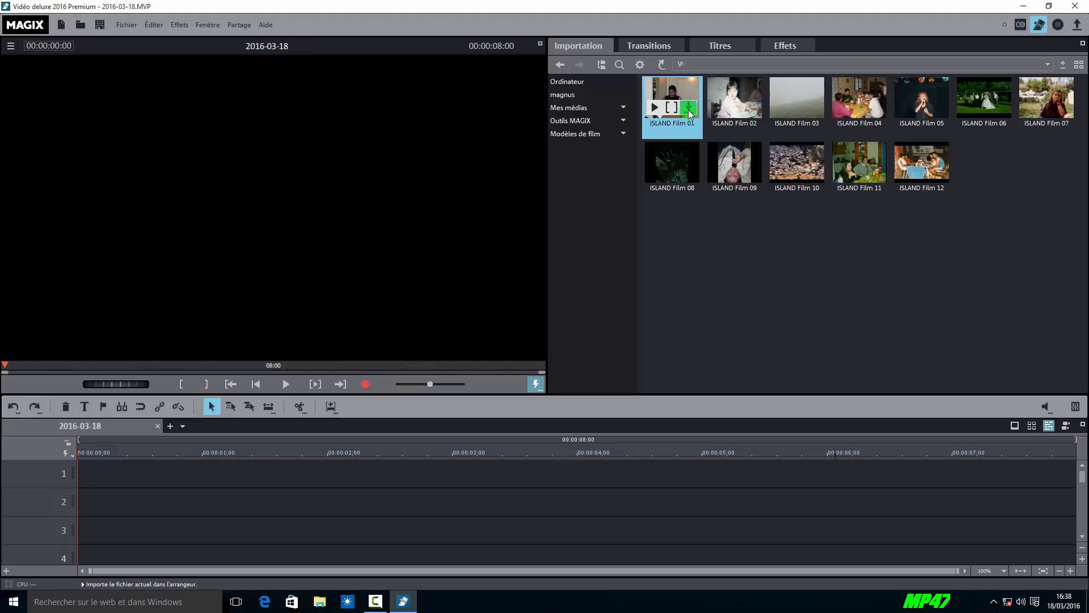
{"action": "left_click", "coordinate": [689, 110]}
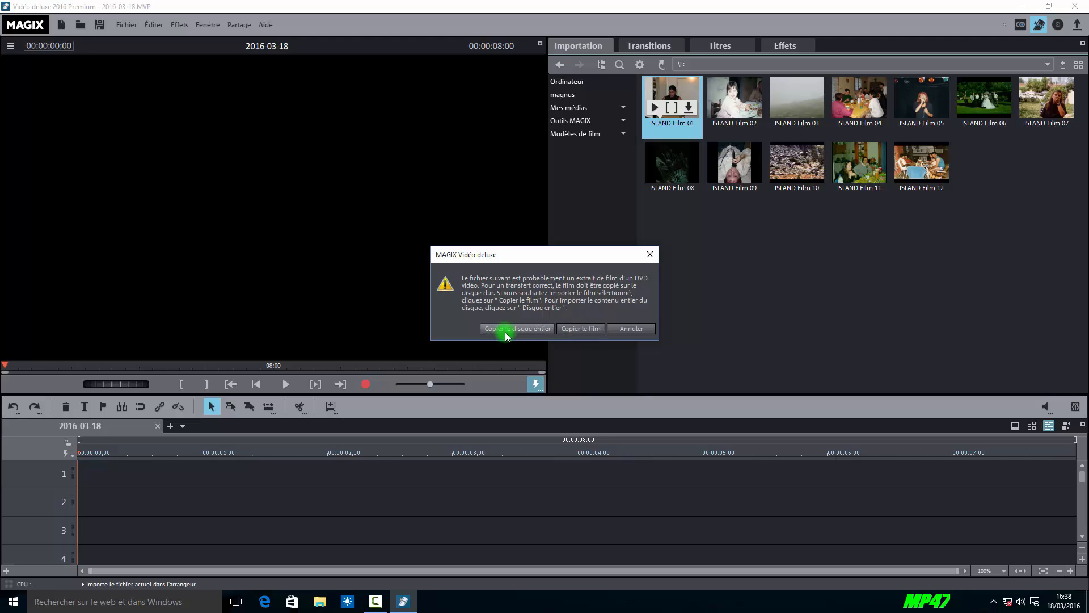
{"action": "left_click", "coordinate": [587, 331]}
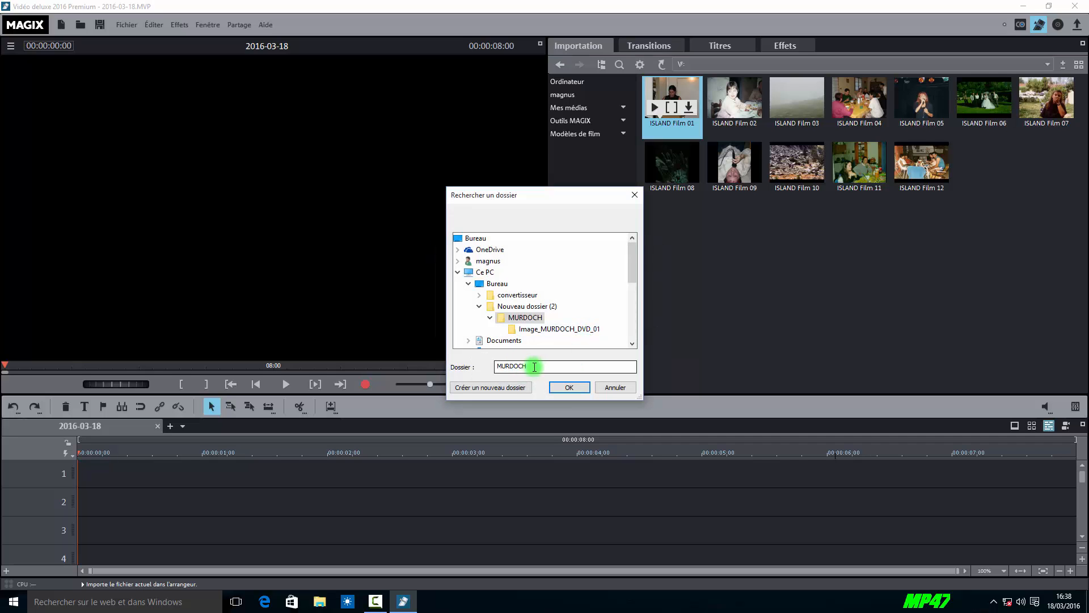
{"action": "left_click", "coordinate": [517, 310]}
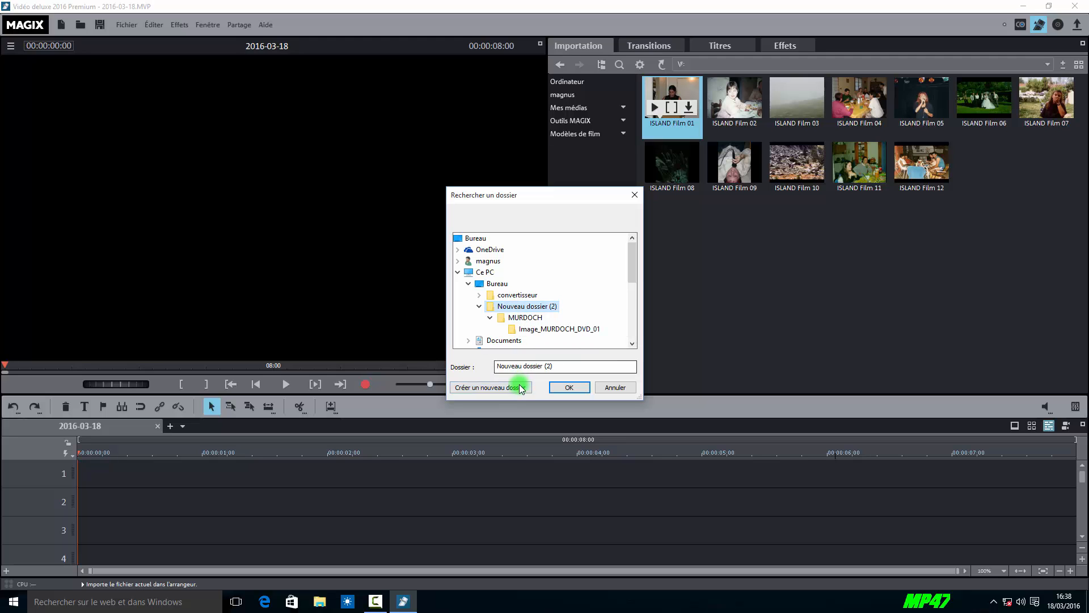
{"action": "left_click", "coordinate": [517, 386]}
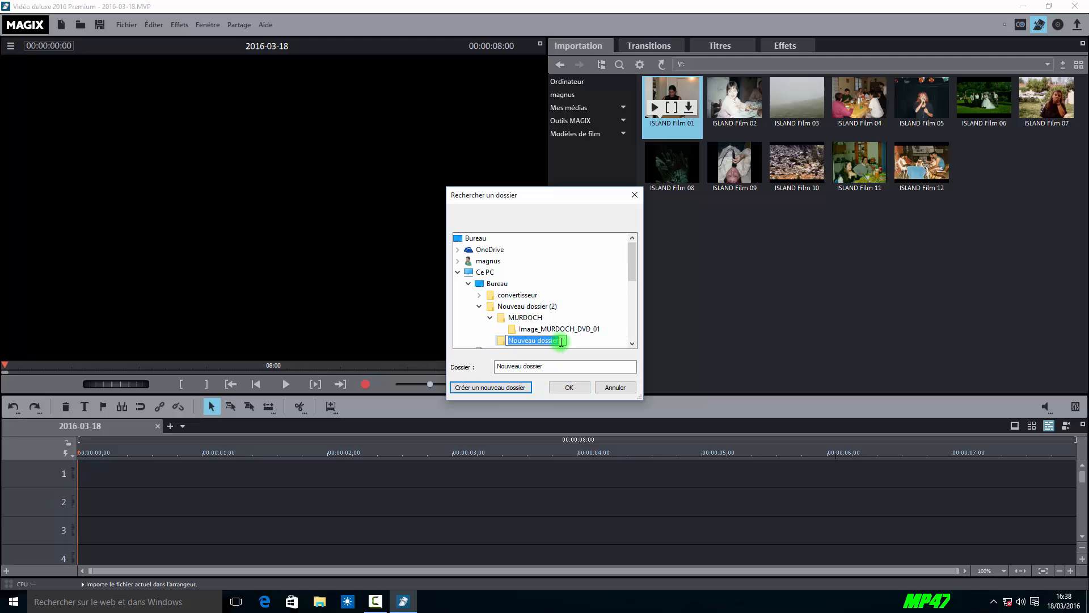
{"action": "type", "text": "SOUVENIR 1"}
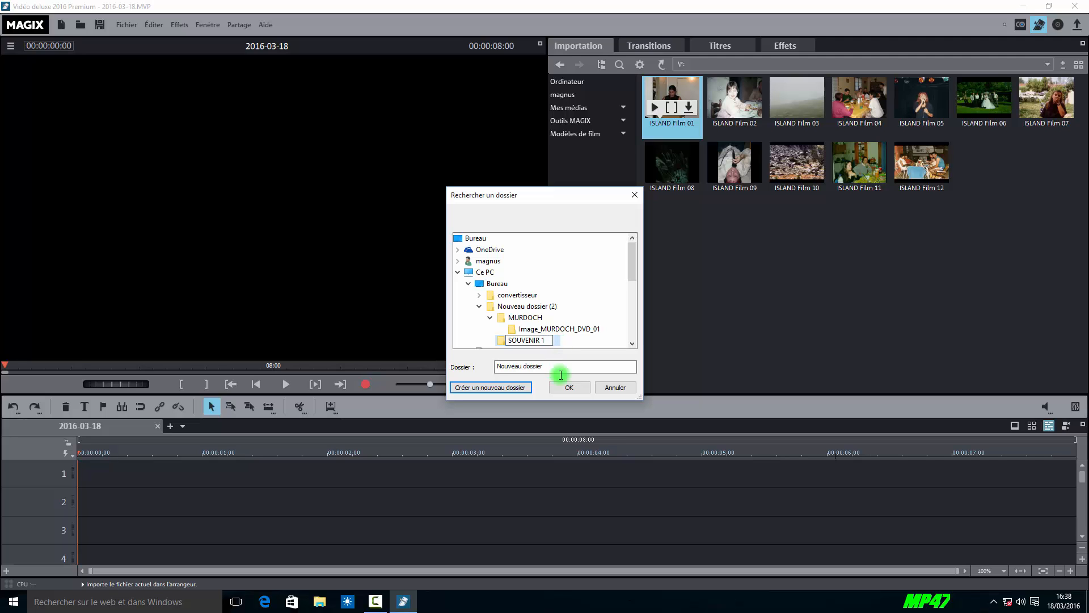
{"action": "left_click", "coordinate": [567, 389]}
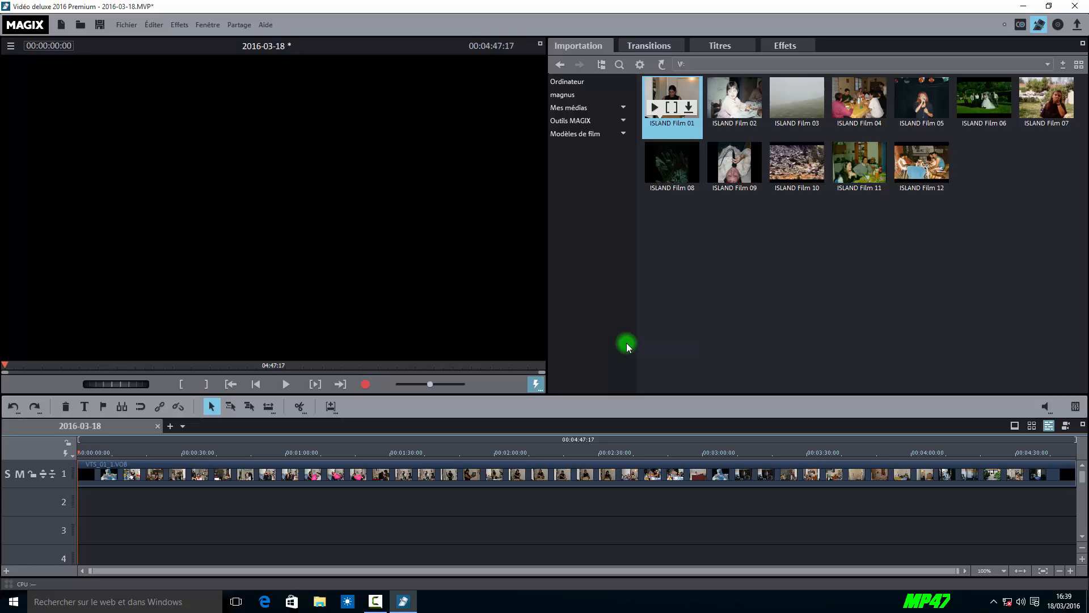
{"action": "left_click", "coordinate": [134, 474]}
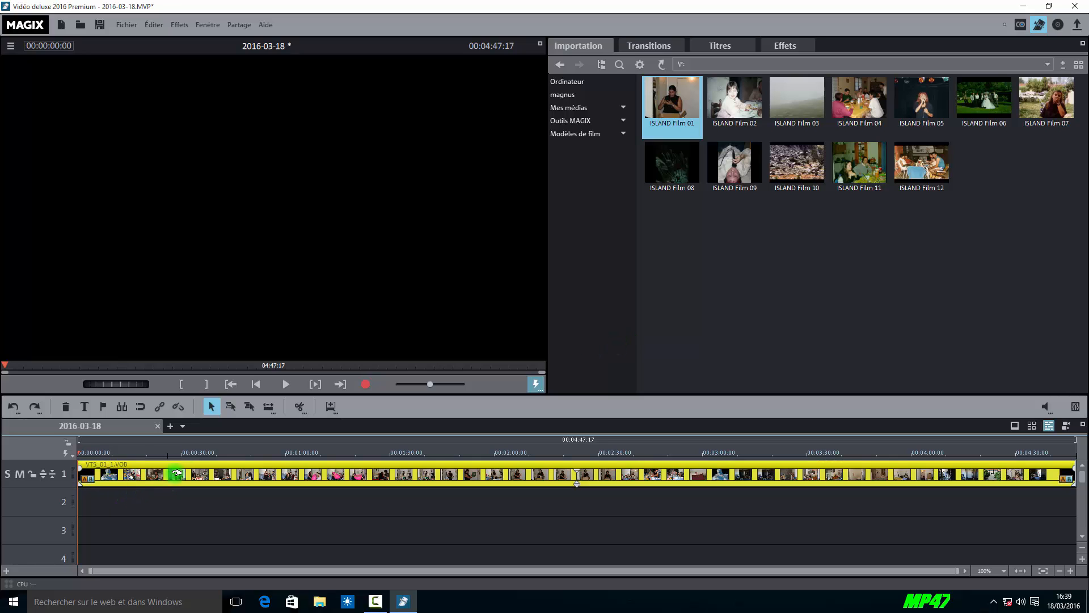
Browse the desktop to Nouveau dossier (2)\SOUVENIR 1\Image_ISLAND to check the copied video file
{"action": "left_click", "coordinate": [574, 84]}
{"action": "double_click", "coordinate": [645, 88]}
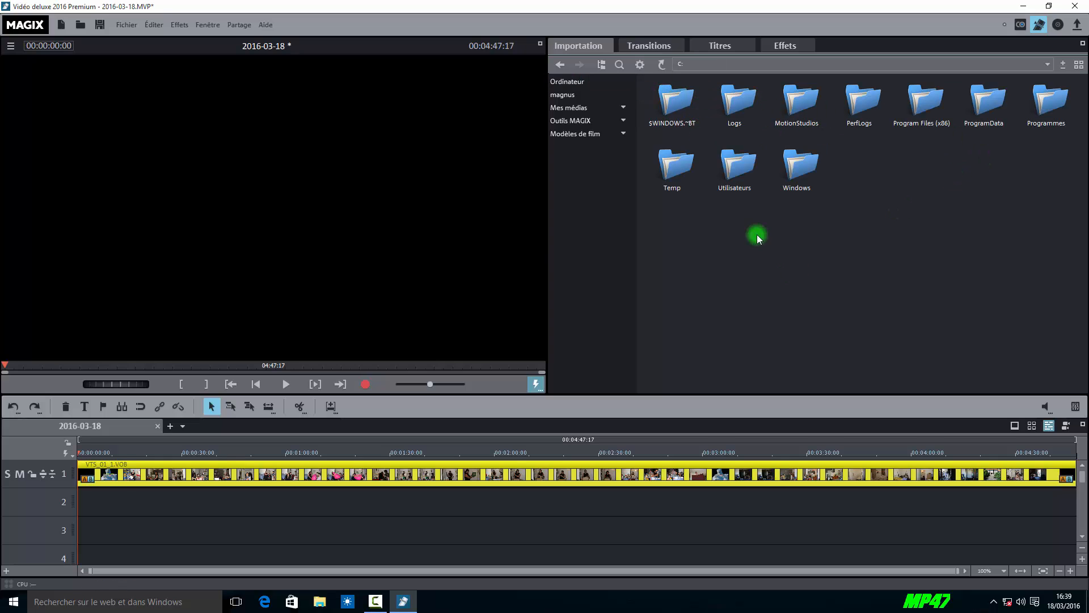
{"action": "left_click", "coordinate": [587, 96]}
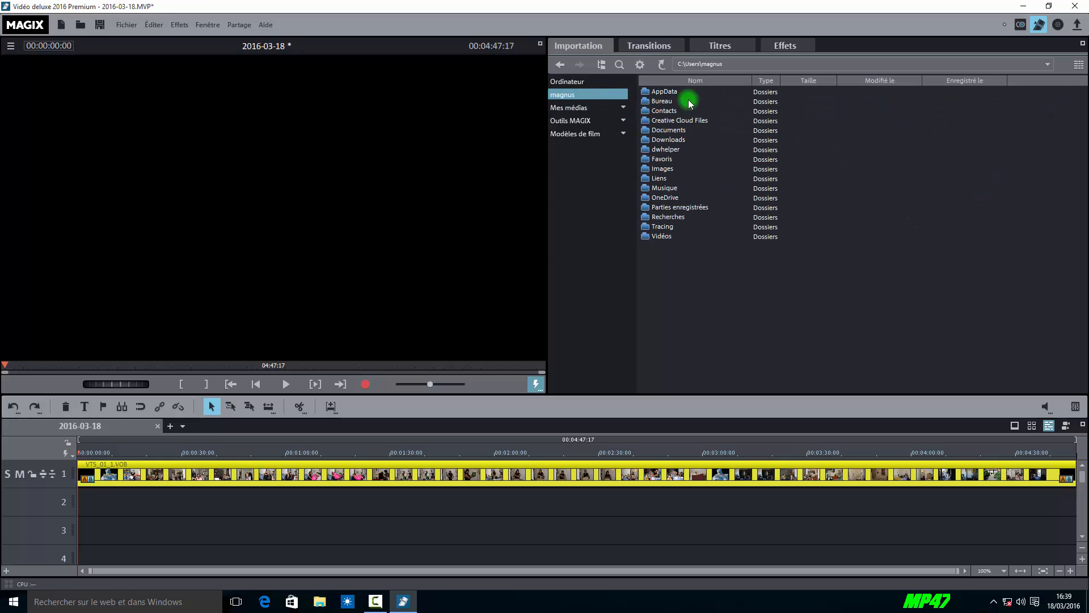
{"action": "double_click", "coordinate": [669, 100]}
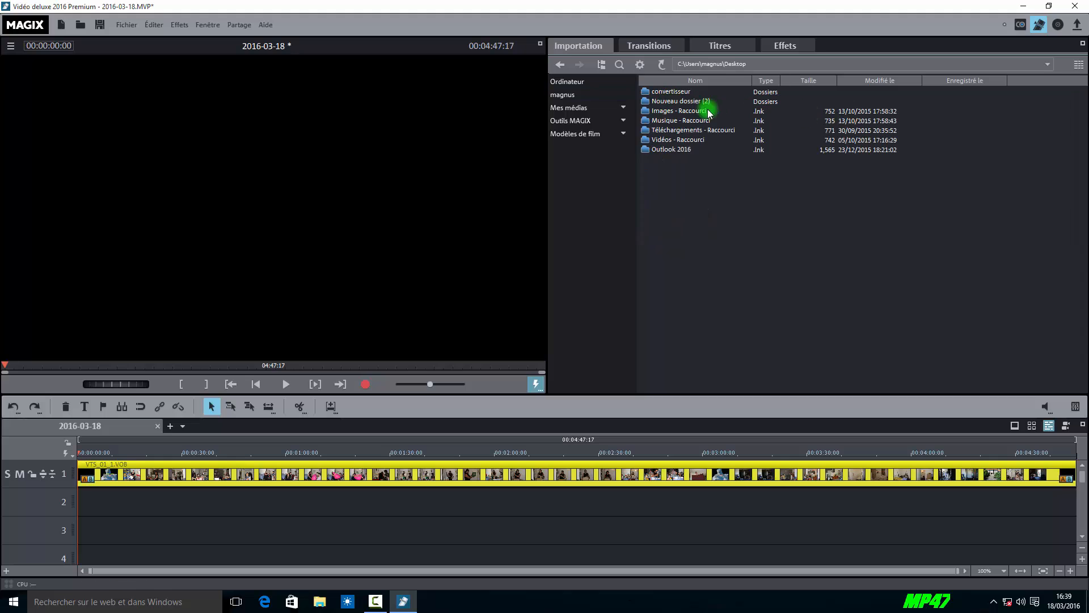
{"action": "double_click", "coordinate": [679, 102]}
{"action": "left_click", "coordinate": [674, 102]}
{"action": "double_click", "coordinate": [673, 101]}
{"action": "double_click", "coordinate": [665, 93]}
{"action": "mouse_move", "coordinate": [670, 93]}
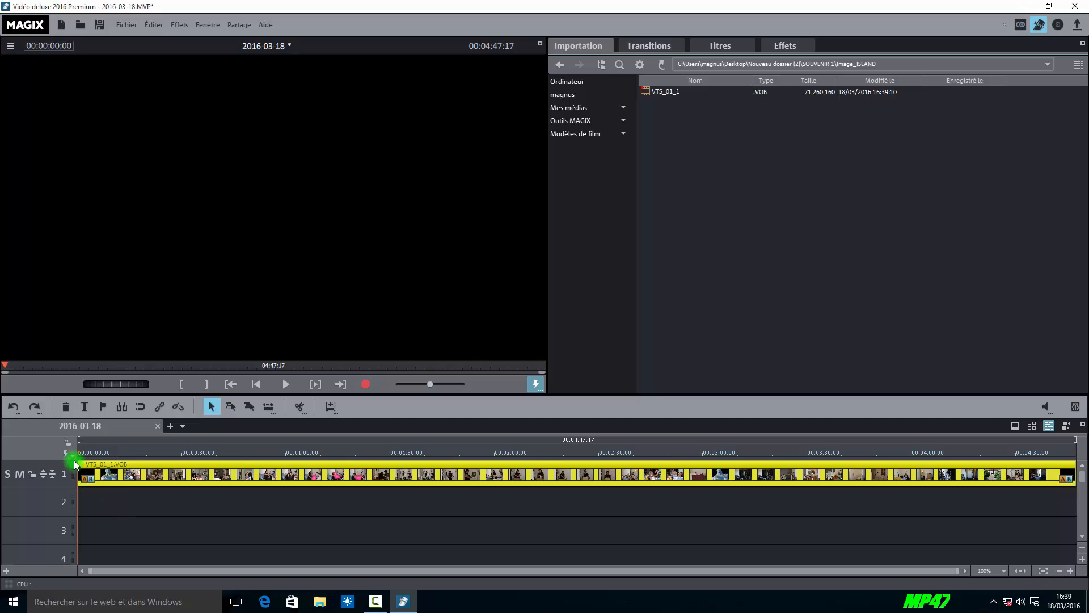
Scrub through the start of the imported clip to 00:00:50:03 to examine its frames in the preview
{"action": "left_click_drag", "start_coordinate": [81, 459], "coordinate": [212, 458]}
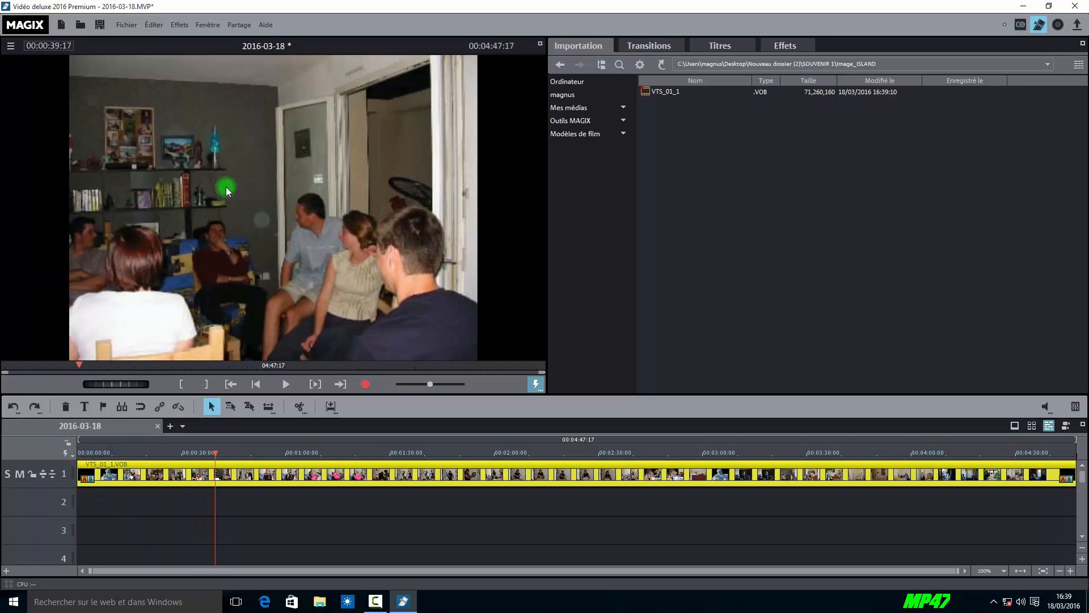
{"action": "left_click_drag", "start_coordinate": [215, 450], "coordinate": [230, 449]}
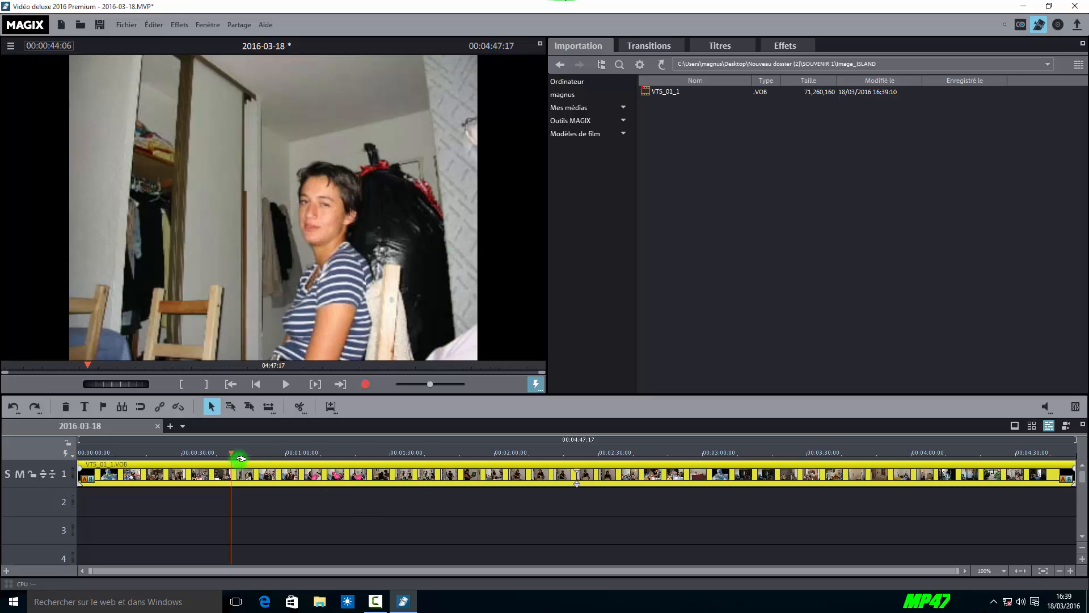
{"action": "left_click_drag", "start_coordinate": [233, 454], "coordinate": [251, 449]}
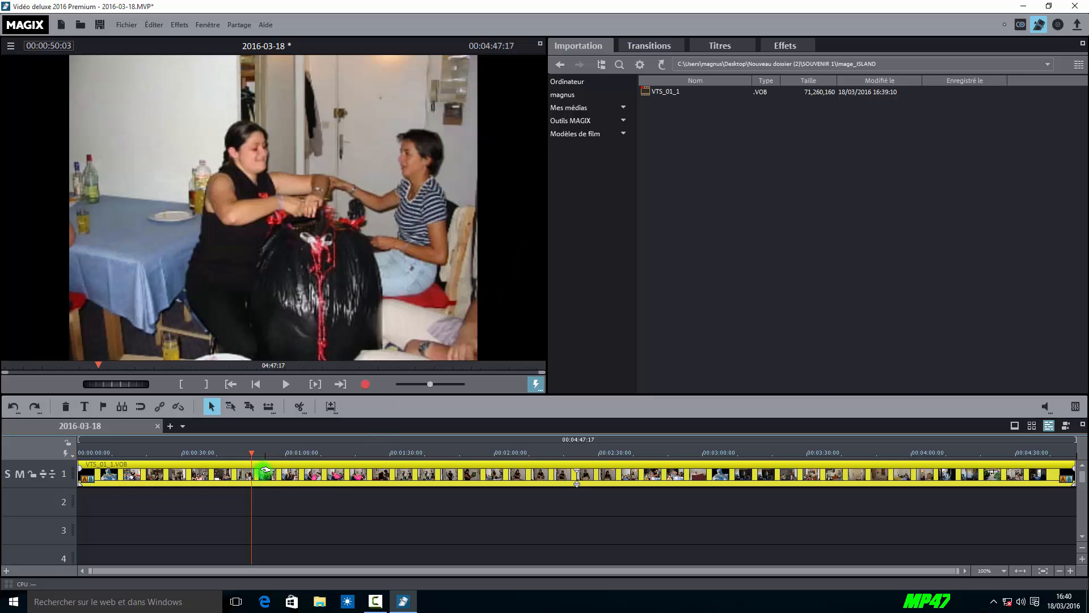
Open the clip's Position / Taille effect under Affichage/Animation and enlarge the image to a zoom of 149
{"action": "left_click", "coordinate": [799, 47]}
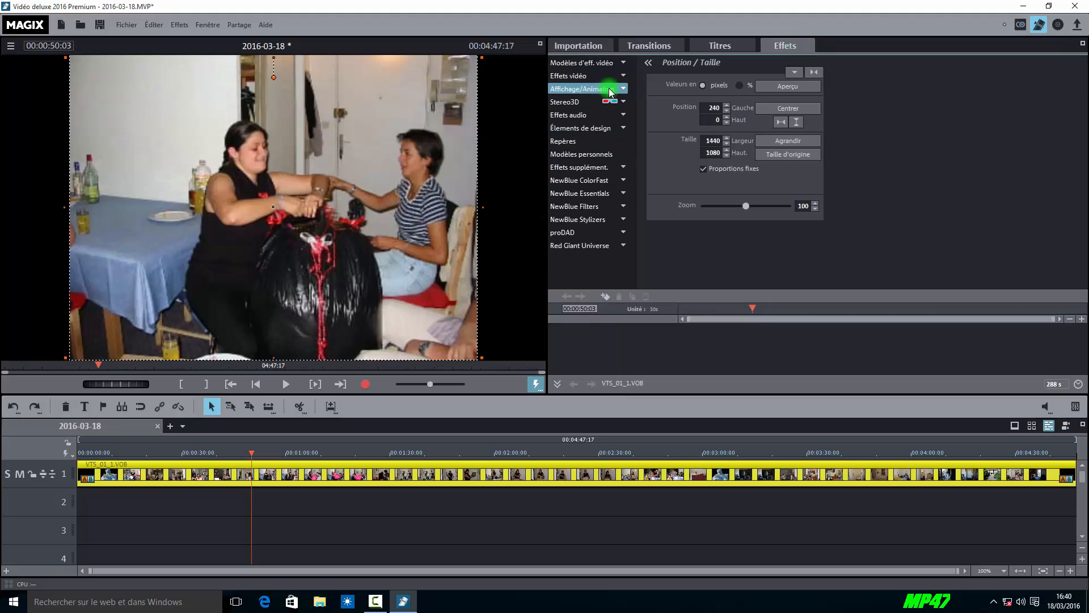
{"action": "left_click", "coordinate": [611, 89]}
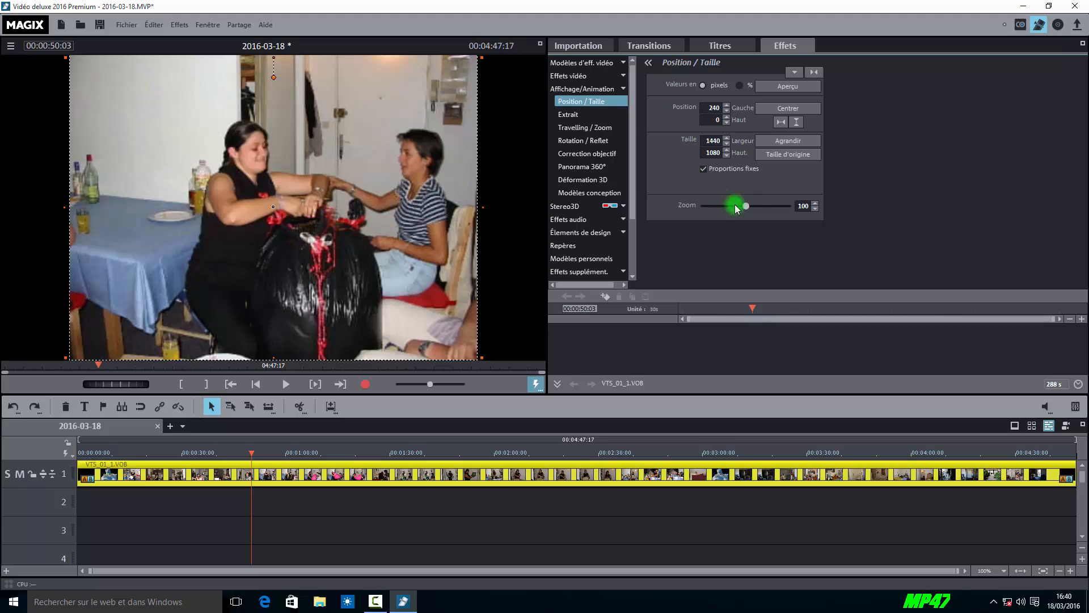
{"action": "left_click_drag", "start_coordinate": [748, 206], "coordinate": [757, 206]}
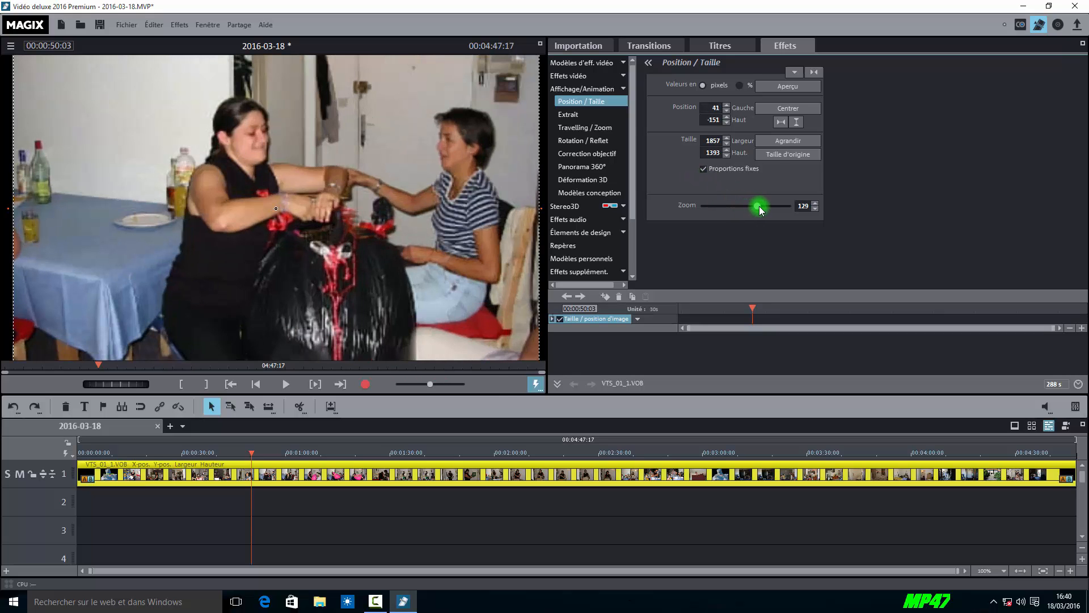
{"action": "left_click_drag", "start_coordinate": [757, 206], "coordinate": [766, 206]}
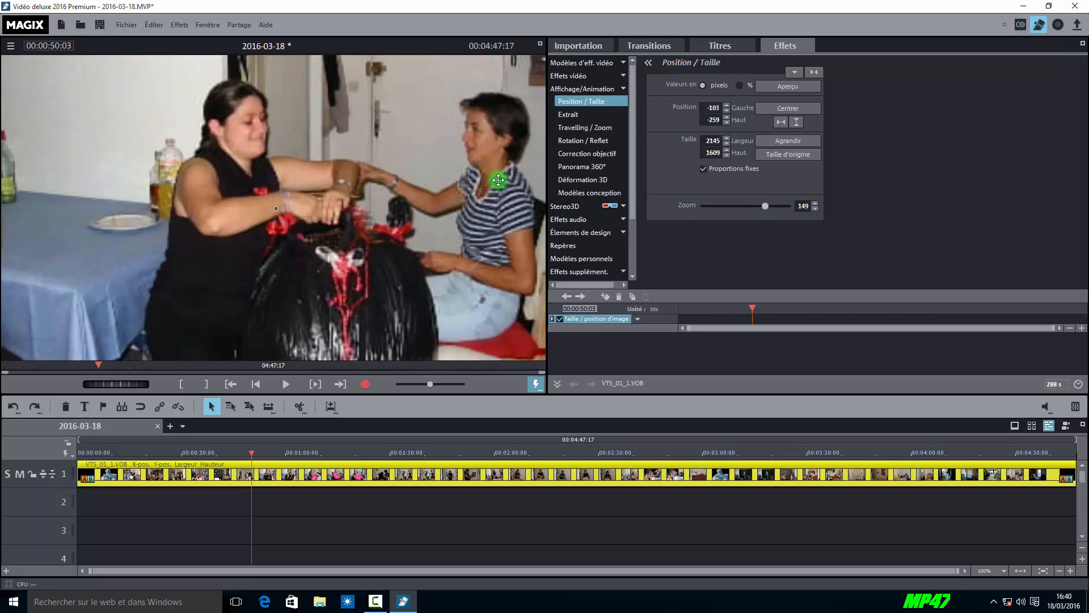
Reduce the clip's image zoom to 66 and check the framing in the maximized preview before restoring the normal view
{"action": "mouse_move", "coordinate": [721, 210]}
{"action": "left_mouse_down"}
{"action": "mouse_move", "coordinate": [754, 208]}
{"action": "mouse_move", "coordinate": [738, 216]}
{"action": "left_mouse_up"}
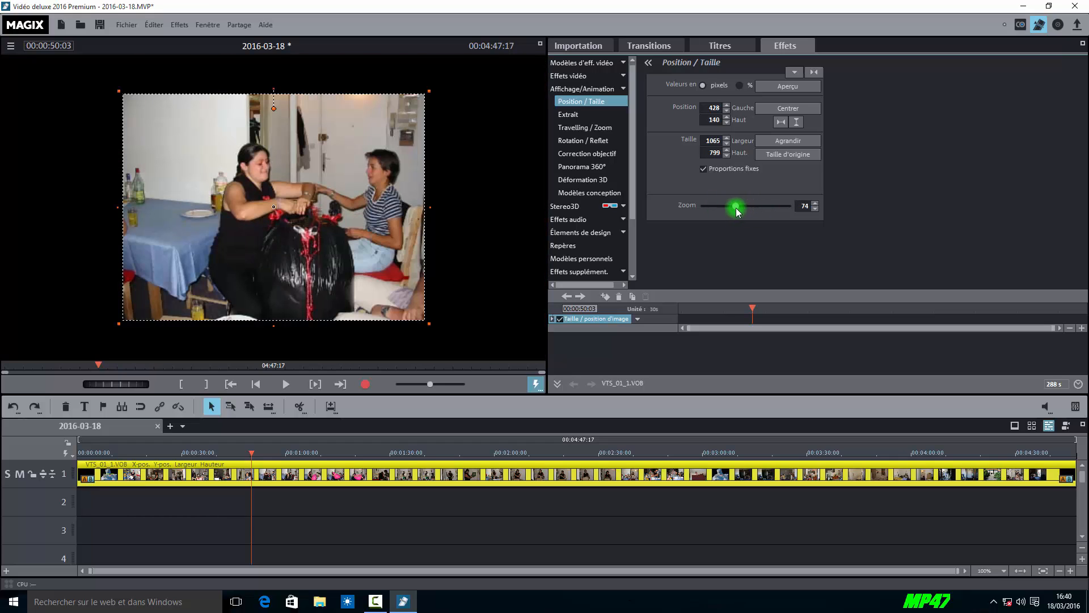
{"action": "left_click_drag", "start_coordinate": [737, 207], "coordinate": [729, 207]}
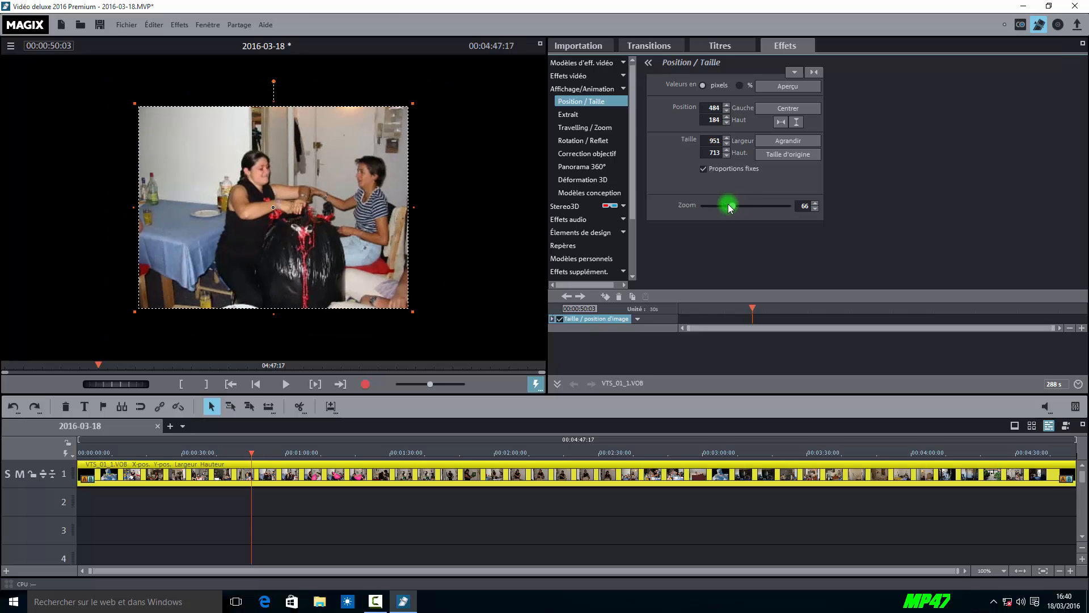
{"action": "left_click", "coordinate": [540, 43]}
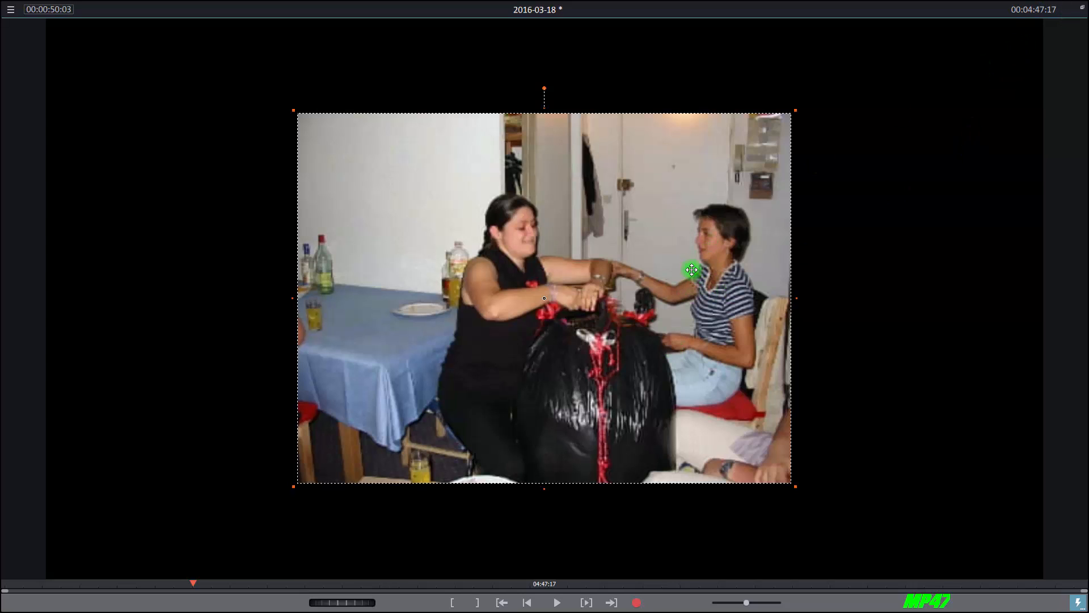
{"action": "left_click", "coordinate": [1082, 8]}
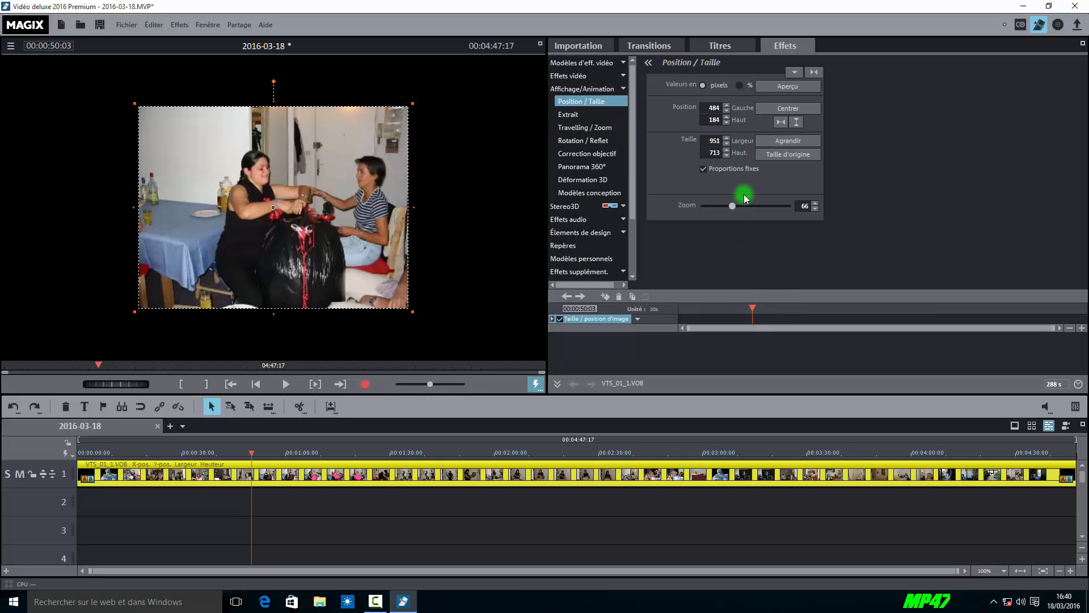
Move the playhead to 00:00:59:10 and set the clip's image zoom to 100
{"action": "left_click_drag", "start_coordinate": [752, 307], "coordinate": [766, 307]}
{"action": "double_click", "coordinate": [814, 205]}
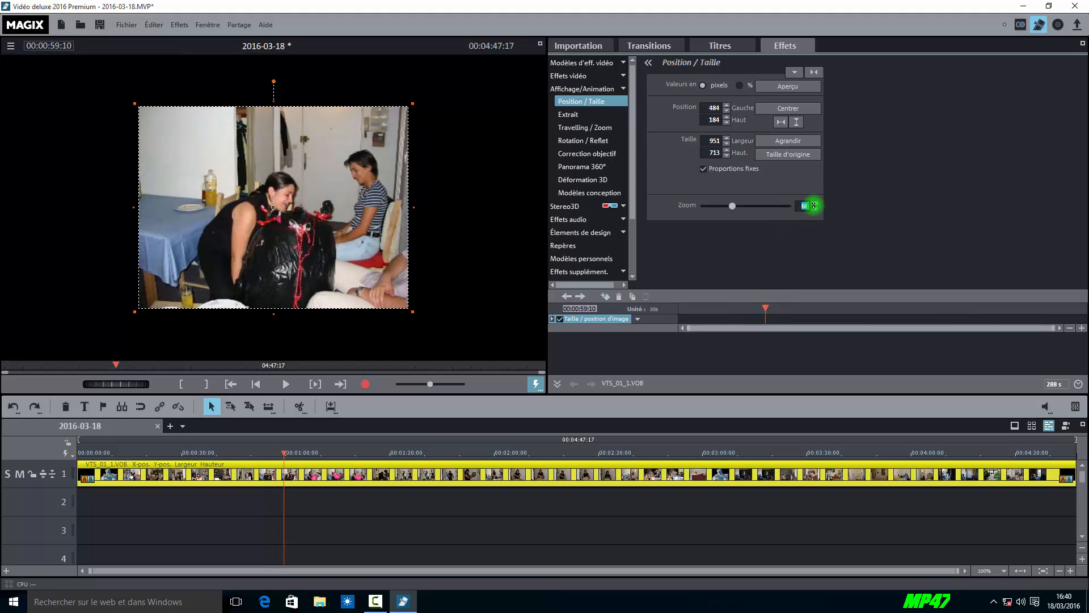
{"action": "type", "text": "100"}
{"action": "key", "text": "Return"}
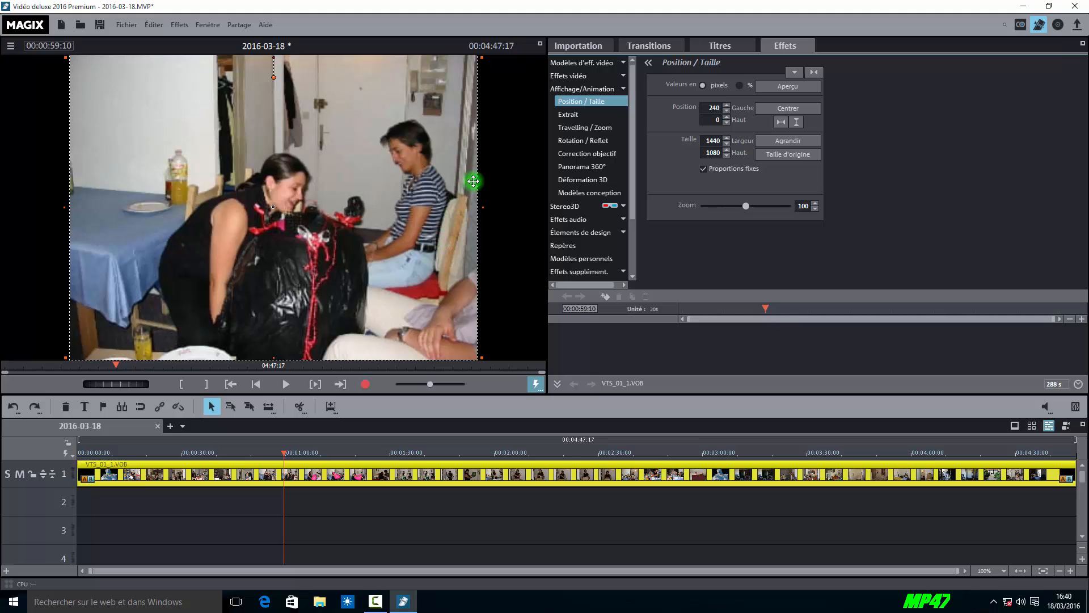
Cut the imported clip at 00:01:45:04 and again at 00:01:57:02
{"action": "left_click_drag", "start_coordinate": [284, 451], "coordinate": [443, 452]}
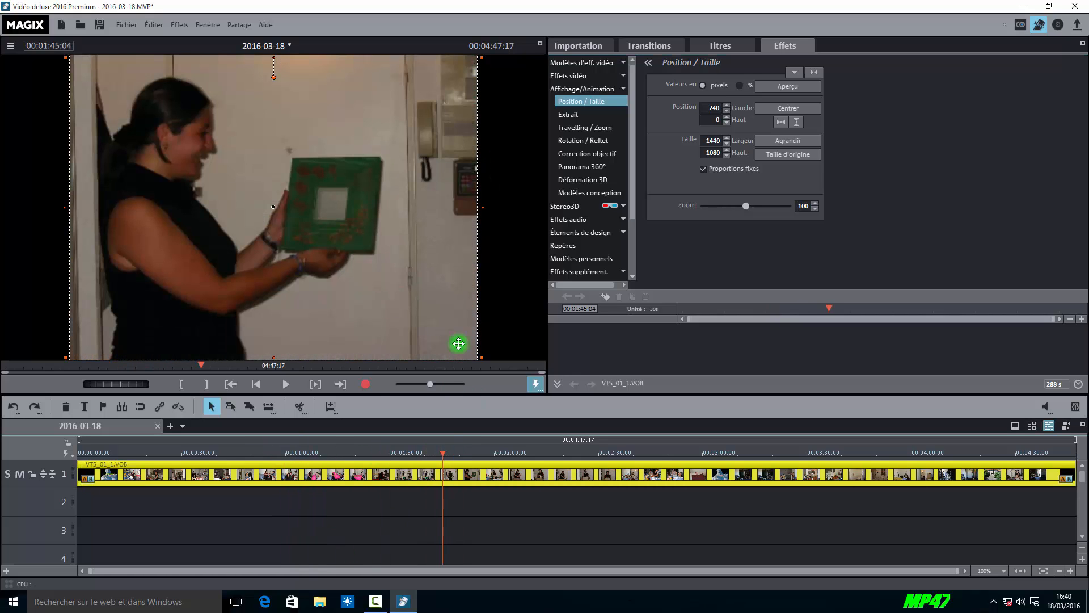
{"action": "left_click", "coordinate": [300, 406]}
{"action": "left_click_drag", "start_coordinate": [443, 454], "coordinate": [484, 454]}
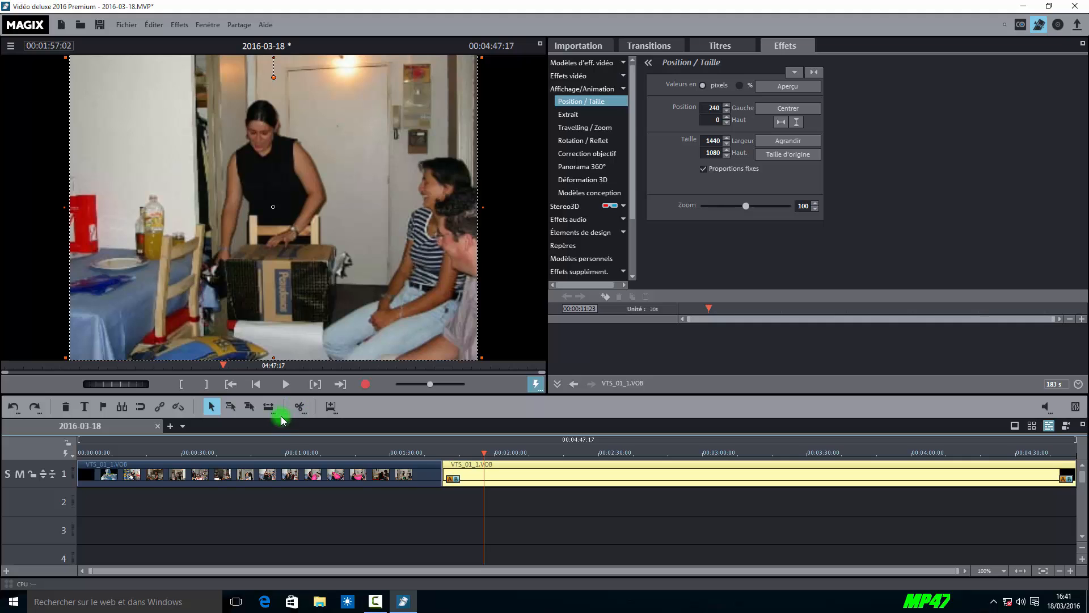
{"action": "left_click", "coordinate": [298, 407]}
Delete the short section between the two cuts and move the remaining part up against the first part
{"action": "left_click", "coordinate": [477, 477]}
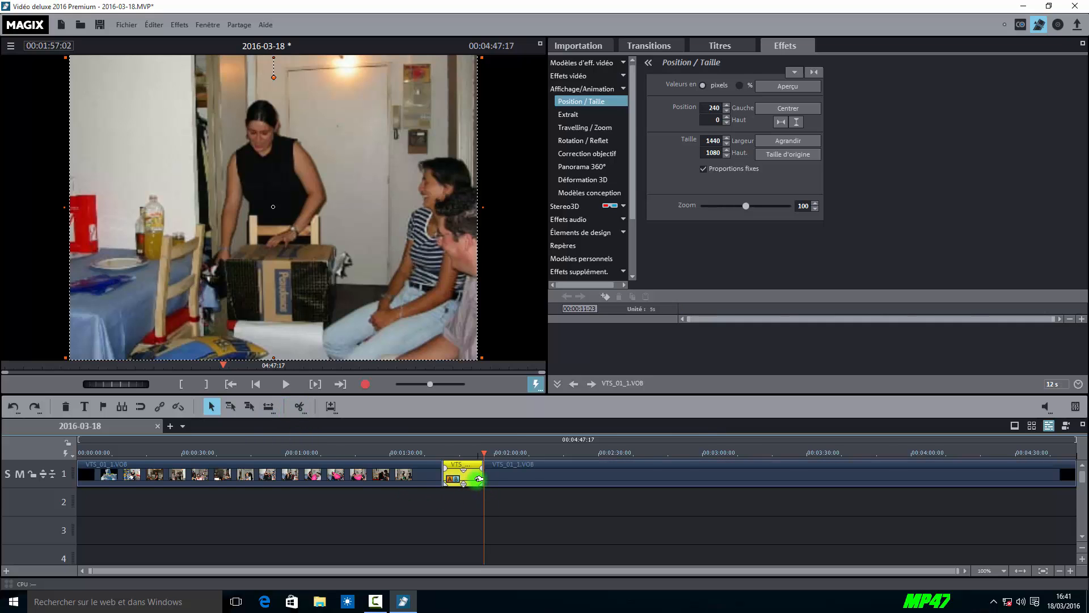
{"action": "key", "text": "Delete"}
{"action": "left_click_drag", "start_coordinate": [539, 470], "coordinate": [517, 471]}
{"action": "left_click", "coordinate": [550, 512]}
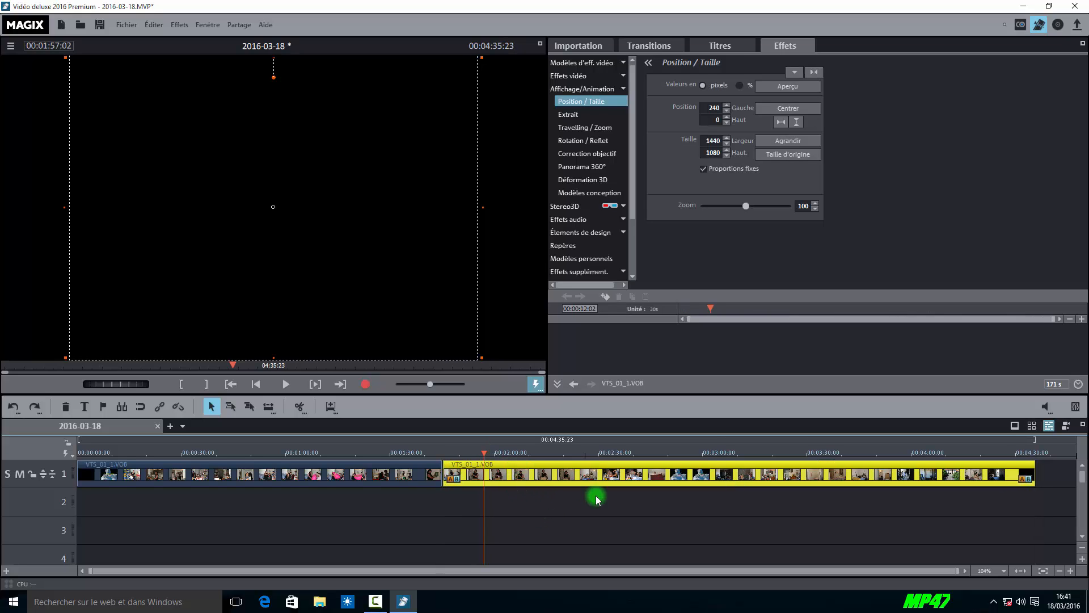
Overlap the second clip part slightly with the first and play the join from 00:01:44:04
{"action": "left_click", "coordinate": [446, 457]}
{"action": "left_click", "coordinate": [440, 457]}
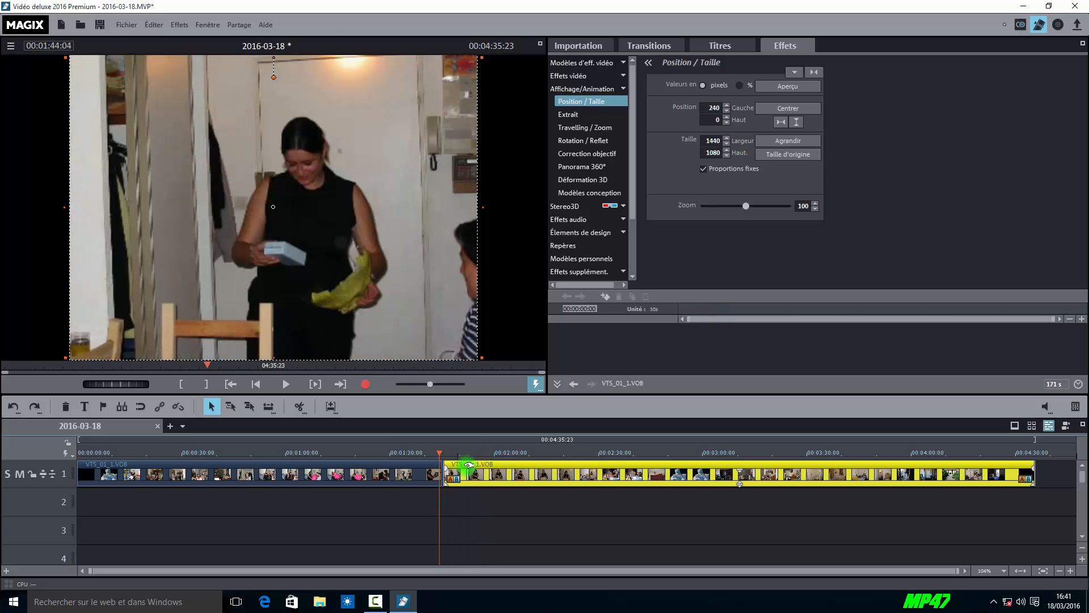
{"action": "left_click_drag", "start_coordinate": [469, 463], "coordinate": [467, 464]}
{"action": "left_click", "coordinate": [283, 384]}
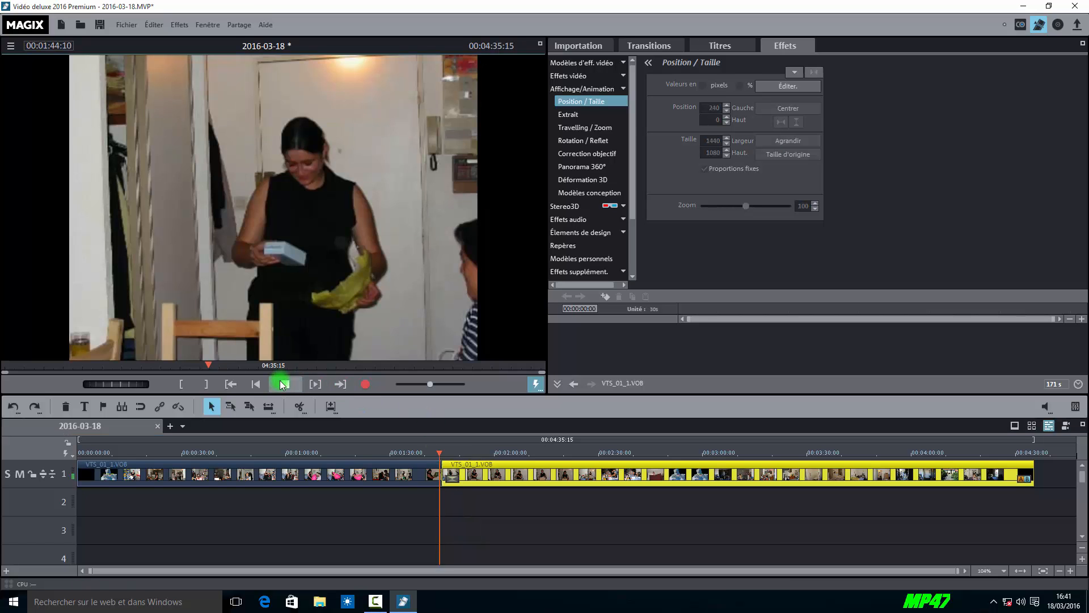
{"action": "left_click", "coordinate": [283, 385]}
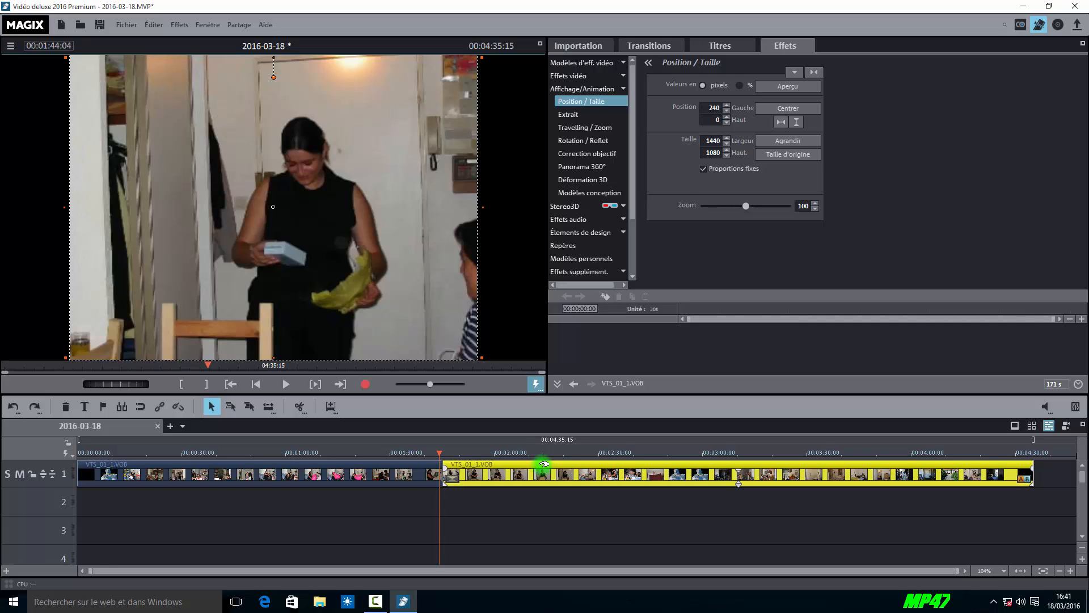
Pull the second part back off the first, and undo the section deletion and the cuts on the imported clip
{"action": "left_click_drag", "start_coordinate": [545, 464], "coordinate": [543, 470]}
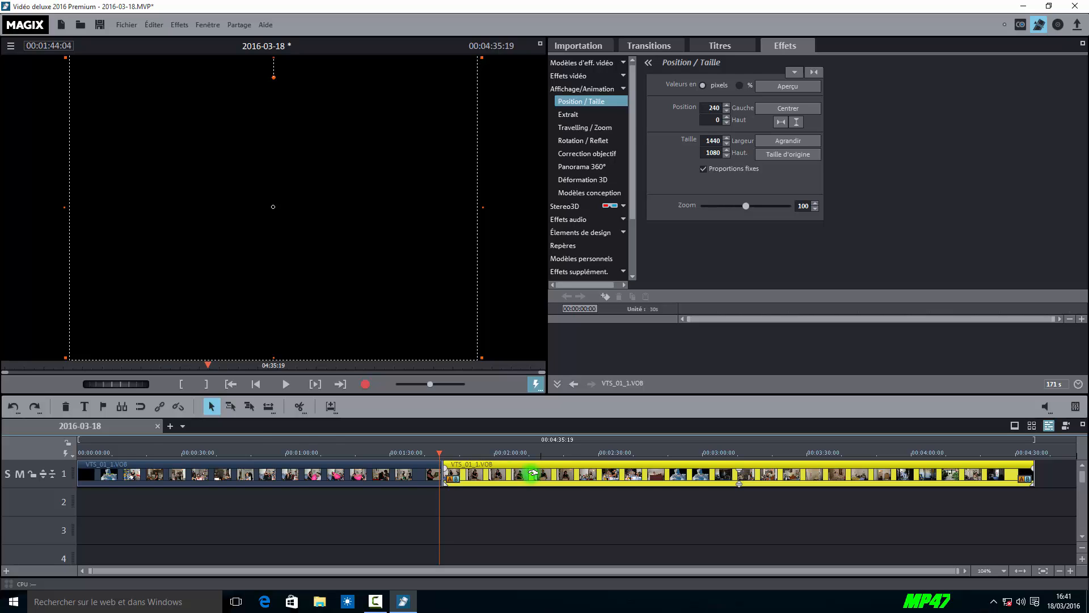
{"action": "left_click", "coordinate": [17, 409]}
{"action": "left_click", "coordinate": [16, 409]}
{"action": "left_click", "coordinate": [17, 409]}
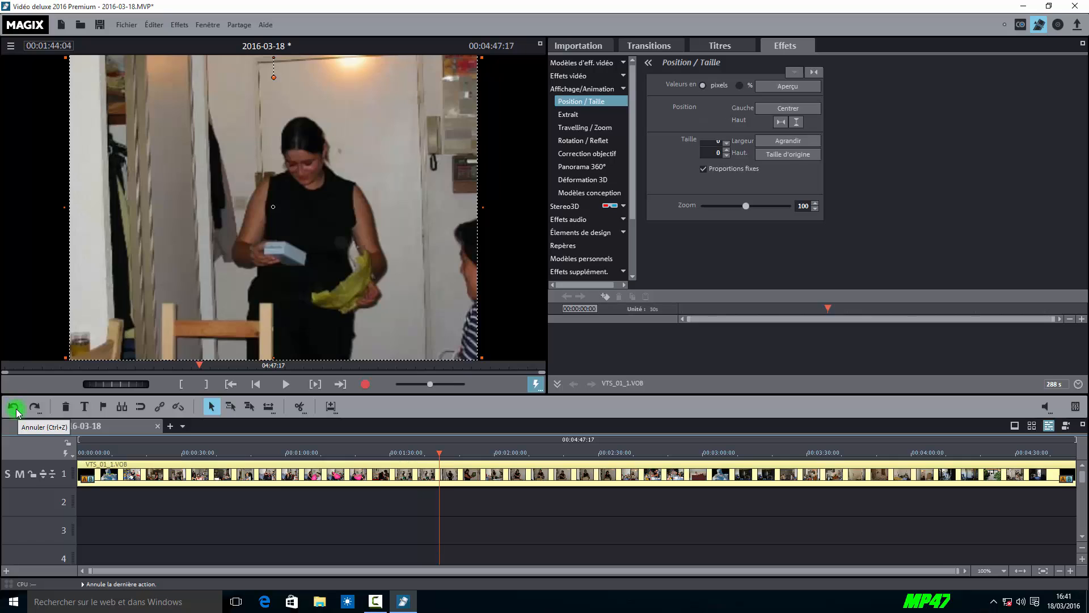
Place the clip's video and audio on separate tracks and ungroup the two objects
{"action": "left_click", "coordinate": [280, 475]}
{"action": "right_click", "coordinate": [280, 476]}
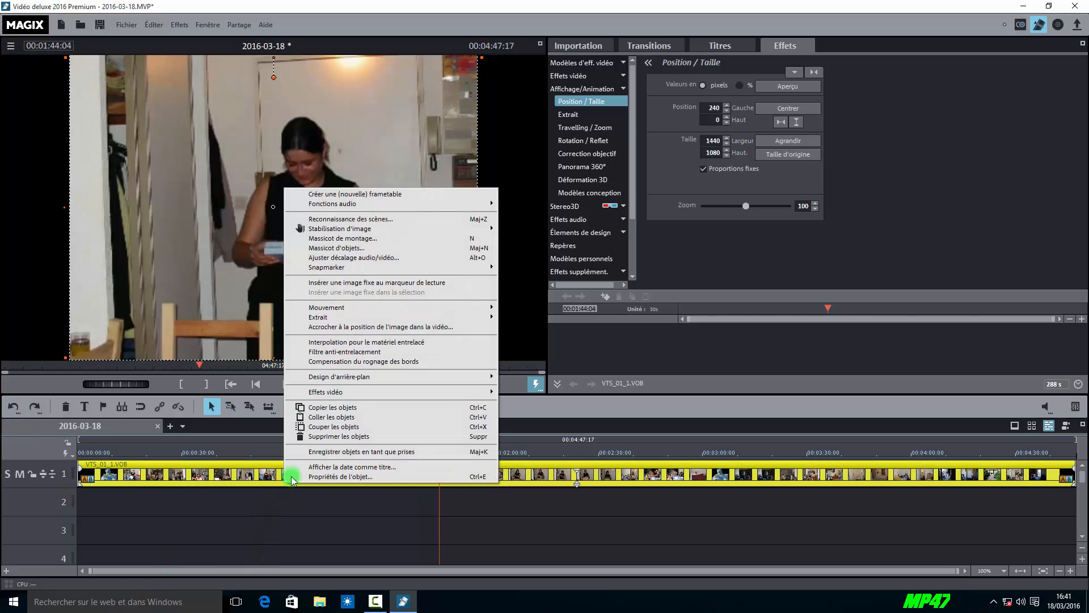
{"action": "mouse_move", "coordinate": [410, 203]}
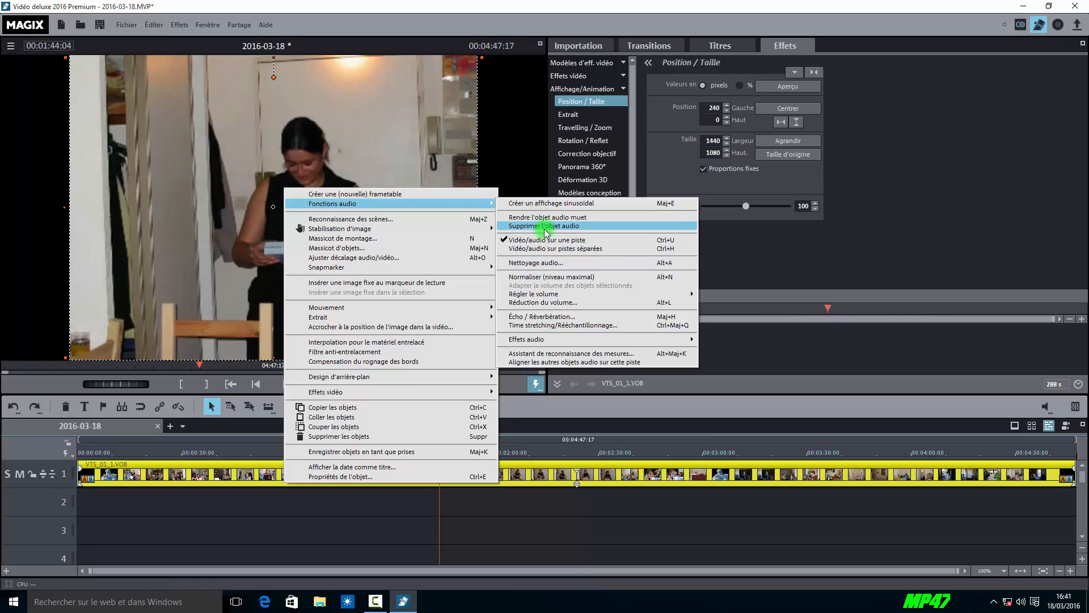
{"action": "left_click", "coordinate": [531, 248]}
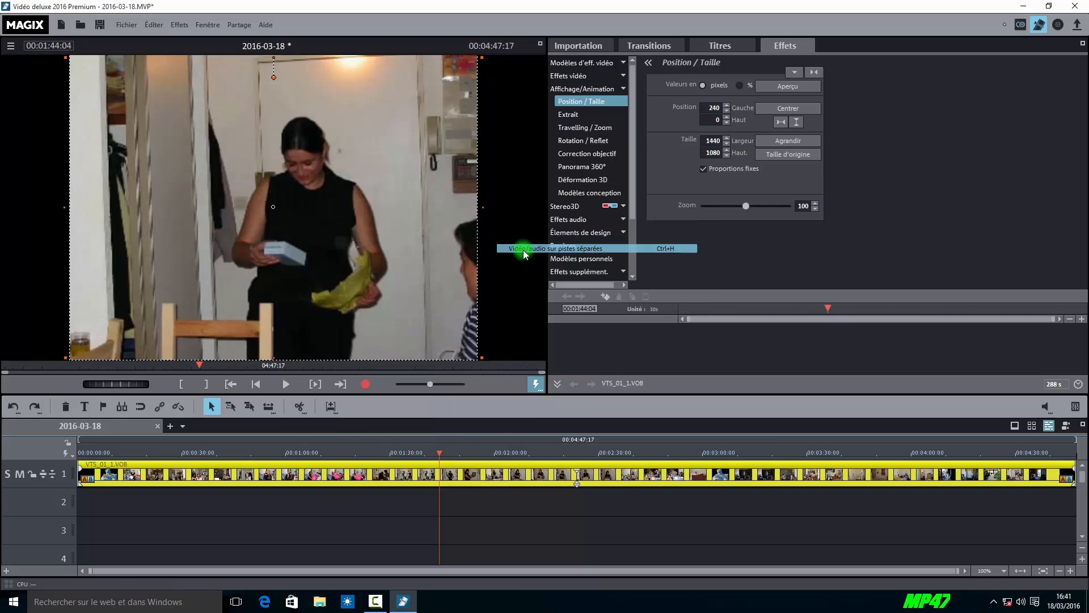
{"action": "left_click", "coordinate": [325, 509]}
{"action": "left_click", "coordinate": [178, 406]}
Move the separated audio object down to track 3
{"action": "left_click", "coordinate": [255, 510]}
{"action": "right_click", "coordinate": [267, 505]}
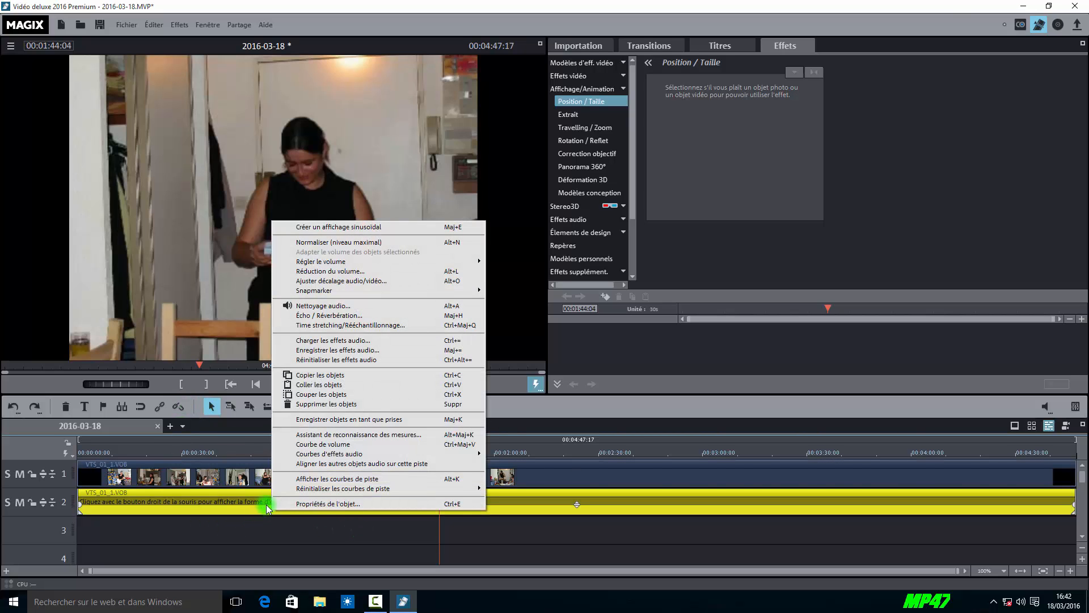
{"action": "left_click_drag", "start_coordinate": [251, 502], "coordinate": [248, 518]}
Delete the video object from track 1 and move the audio object up to track 1
{"action": "left_click", "coordinate": [256, 474]}
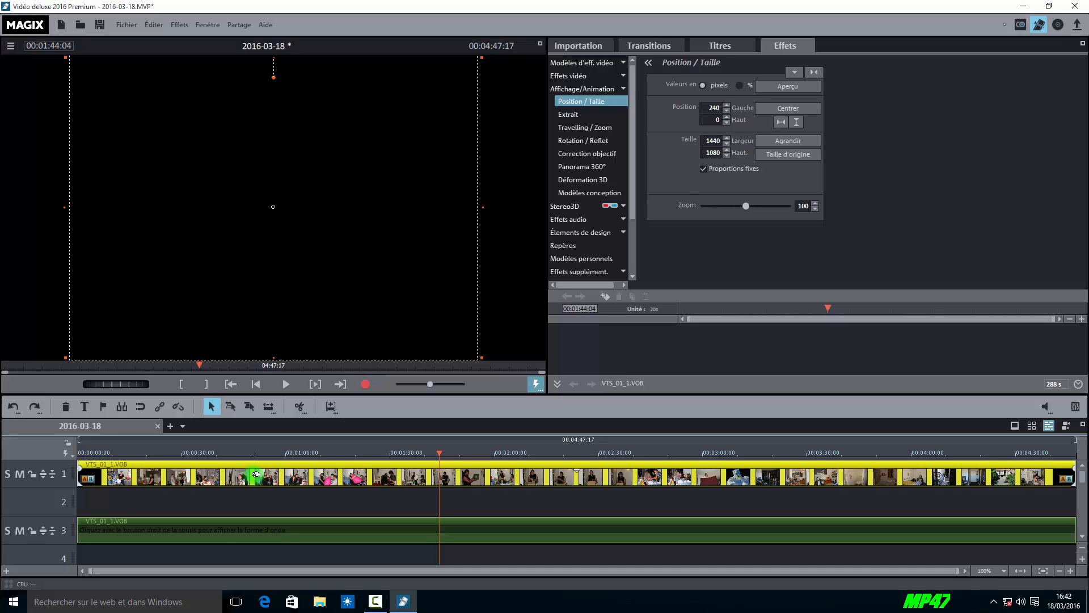
{"action": "key", "text": "Delete"}
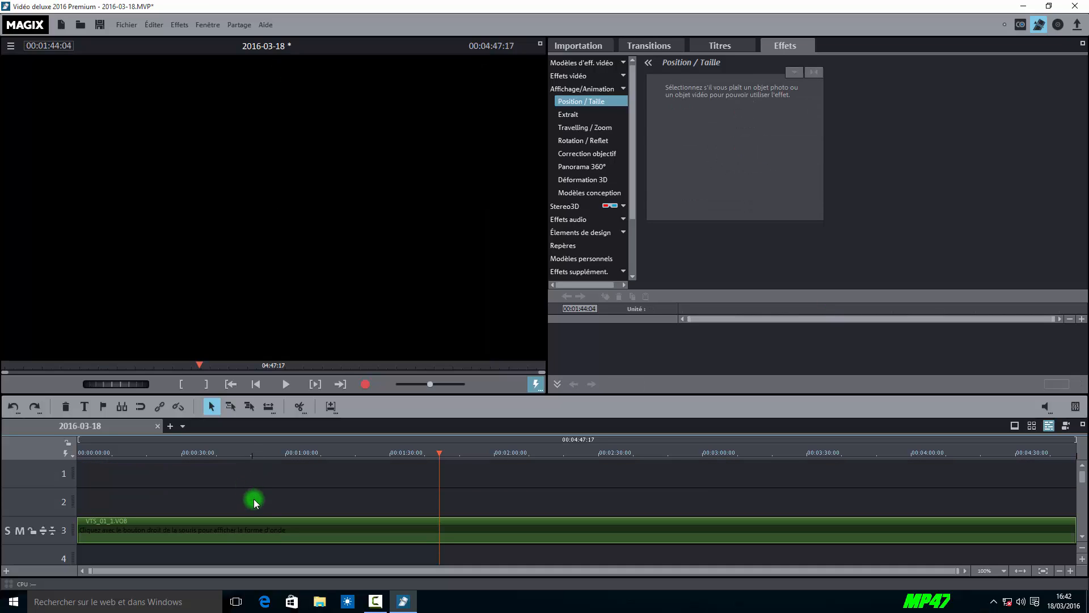
{"action": "left_click_drag", "start_coordinate": [253, 523], "coordinate": [294, 478]}
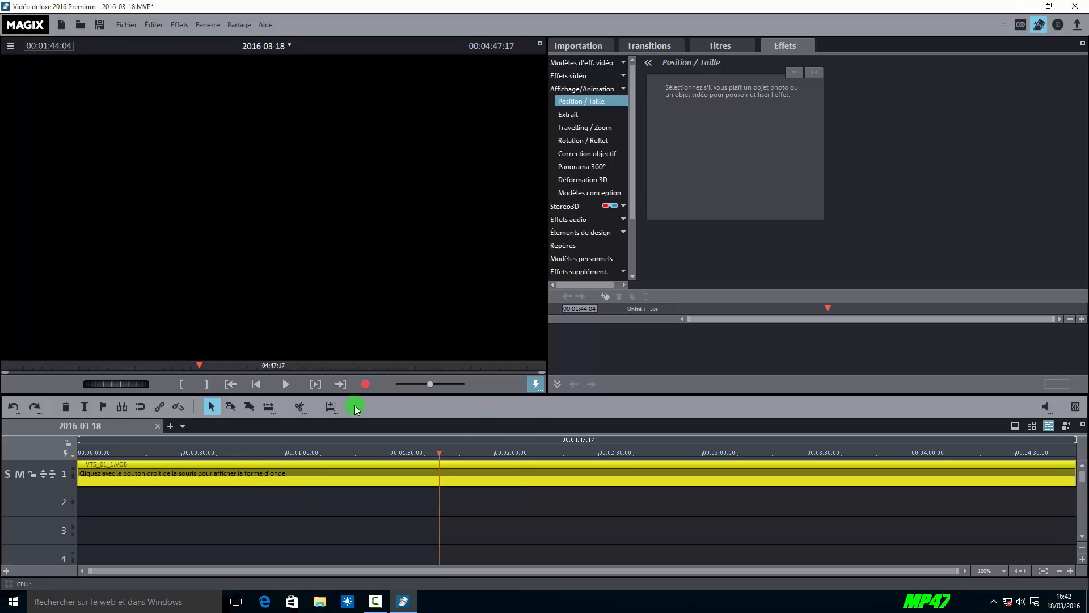
Start an MP3 audio export and choose Bureau > Nouveau dossier (2) > SOUVENIR 1 as the destination folder
{"action": "left_click", "coordinate": [115, 26]}
{"action": "mouse_move", "coordinate": [176, 111]}
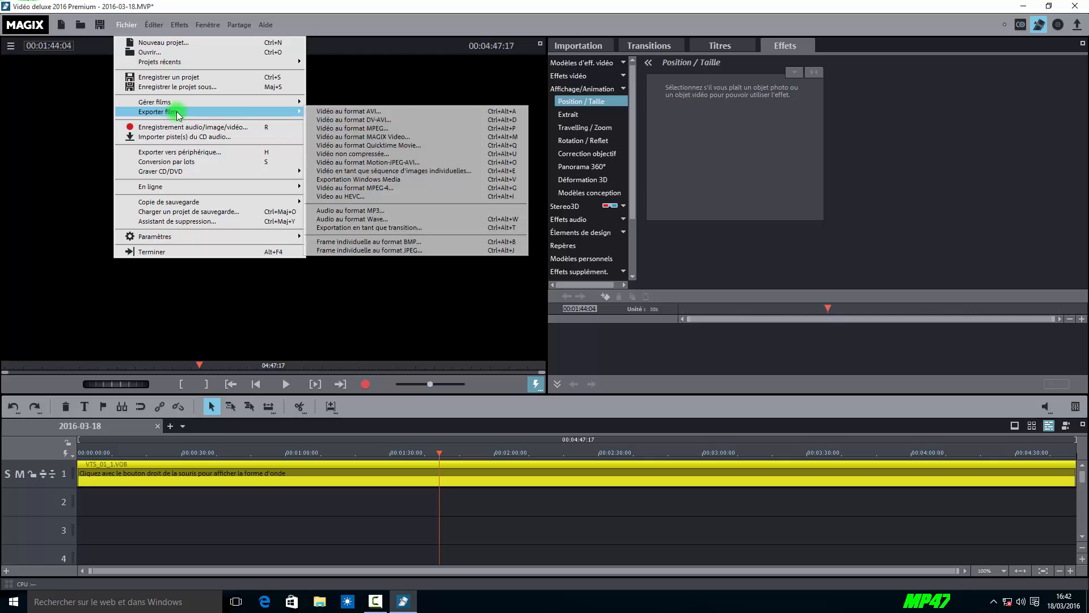
{"action": "left_click", "coordinate": [385, 211]}
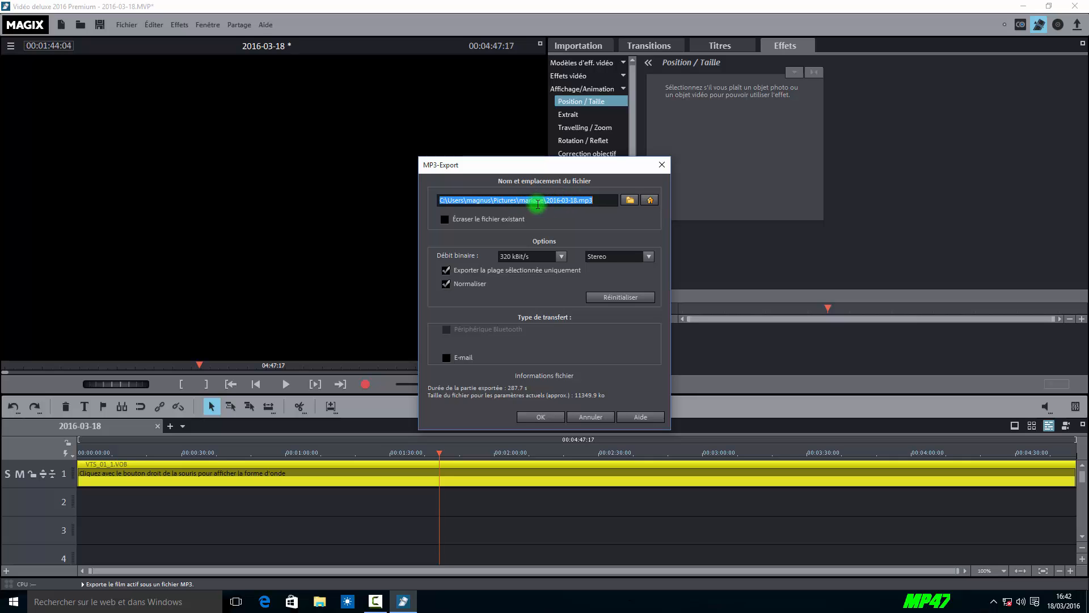
{"action": "left_click", "coordinate": [629, 200]}
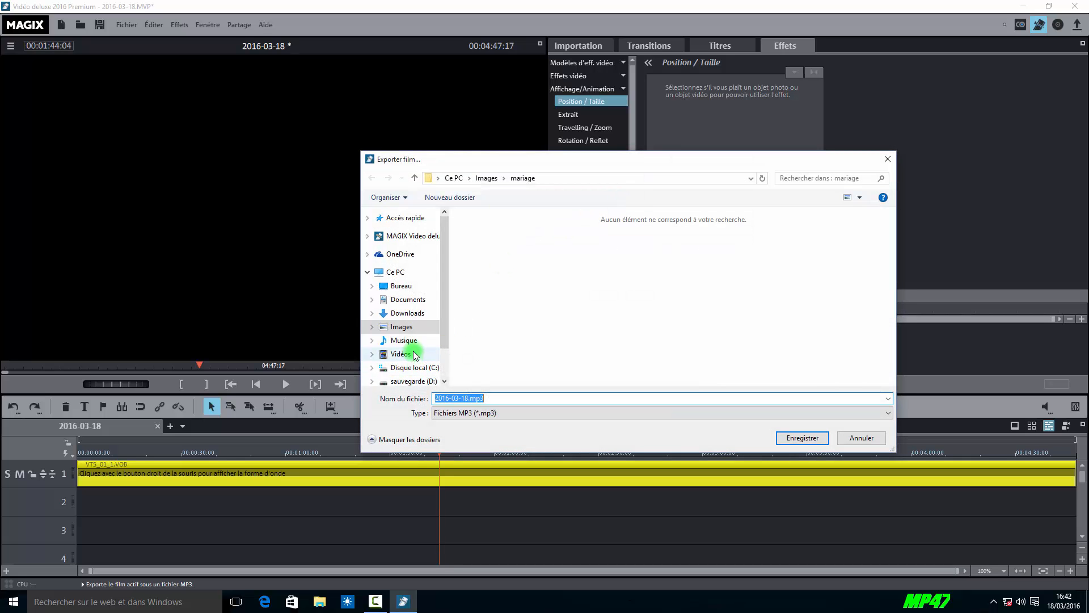
{"action": "left_click_drag", "start_coordinate": [445, 325], "coordinate": [445, 332]}
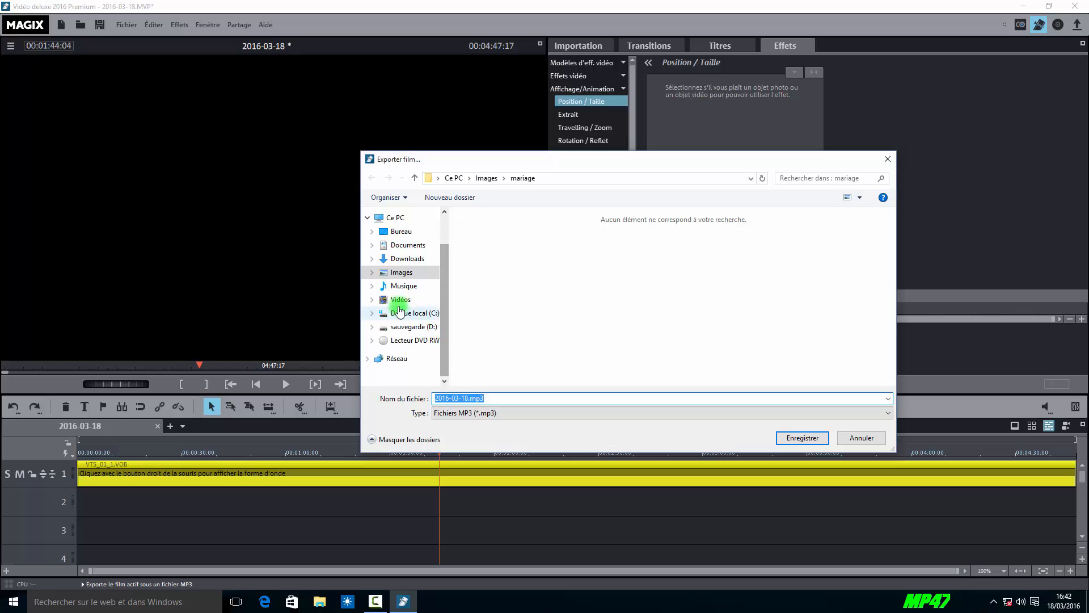
{"action": "left_click", "coordinate": [404, 249]}
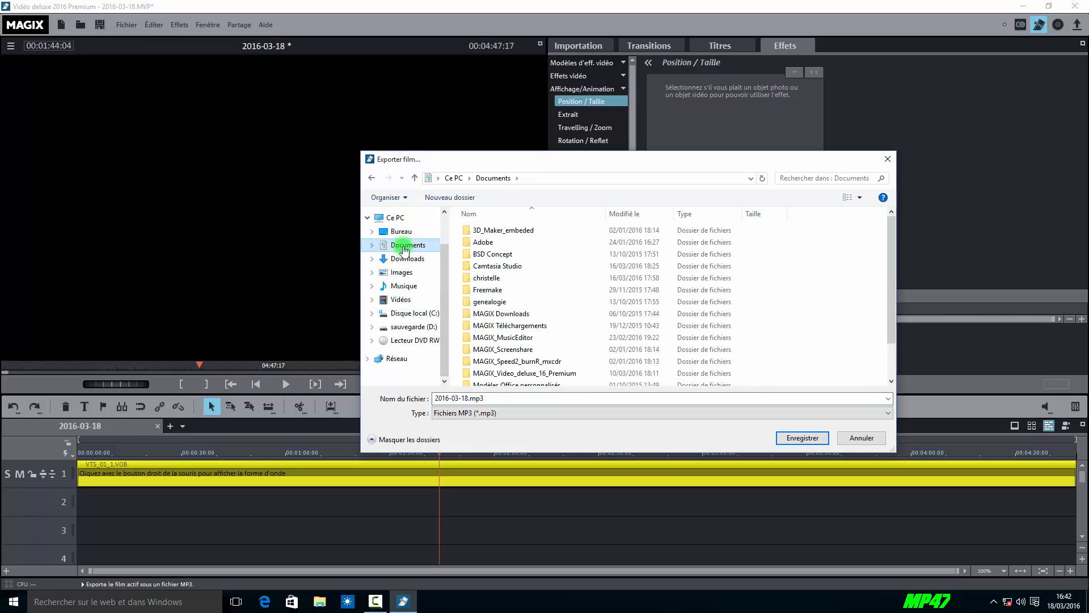
{"action": "left_click", "coordinate": [404, 231]}
{"action": "double_click", "coordinate": [489, 242]}
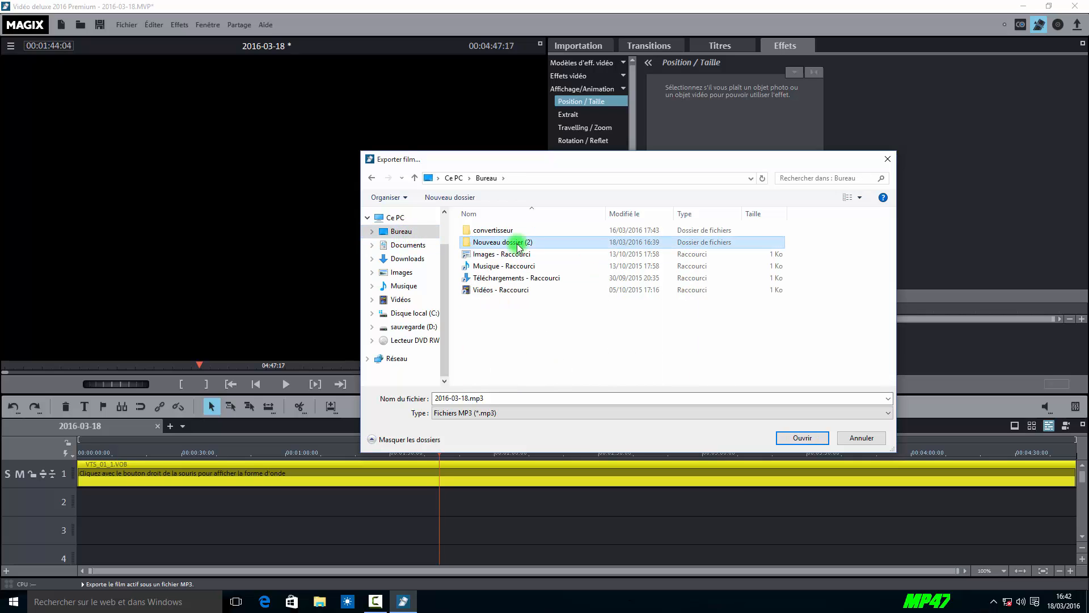
{"action": "double_click", "coordinate": [492, 242]}
Name the export file AUDIO.mp3 and run the MP3 export
{"action": "left_click", "coordinate": [438, 399]}
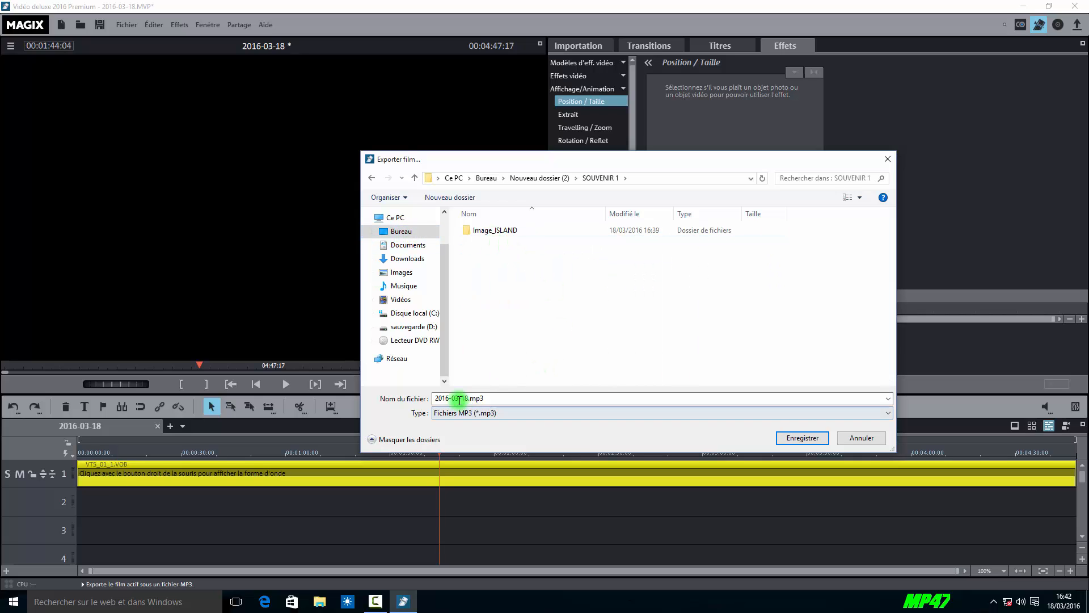
{"action": "double_click", "coordinate": [435, 398]}
{"action": "left_click", "coordinate": [465, 398]}
{"action": "left_click_drag", "start_coordinate": [469, 398], "coordinate": [447, 397]}
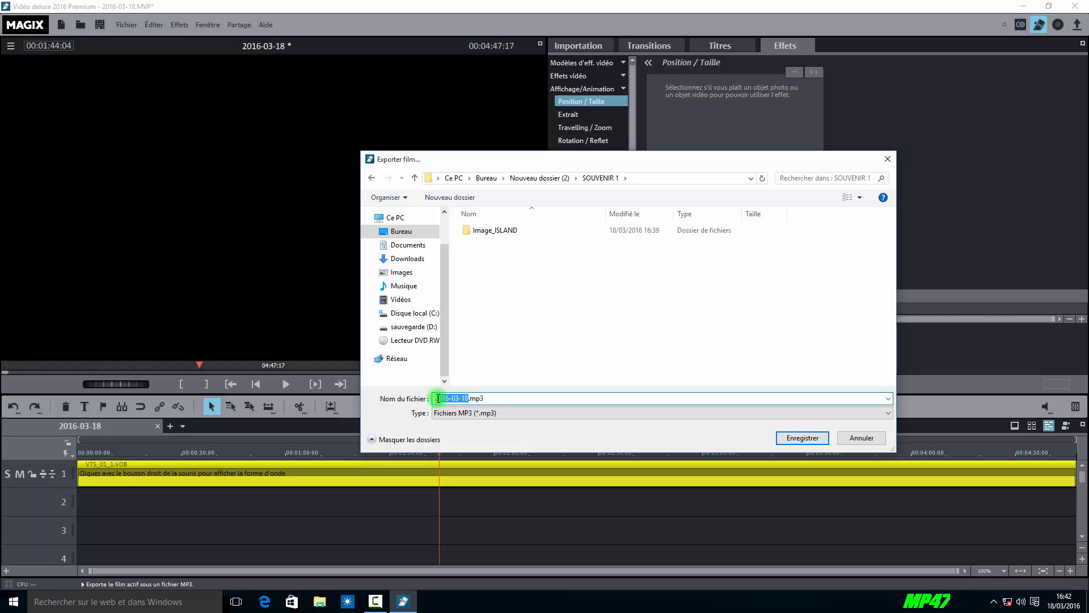
{"action": "type", "text": "AUDIO"}
{"action": "left_click", "coordinate": [823, 441]}
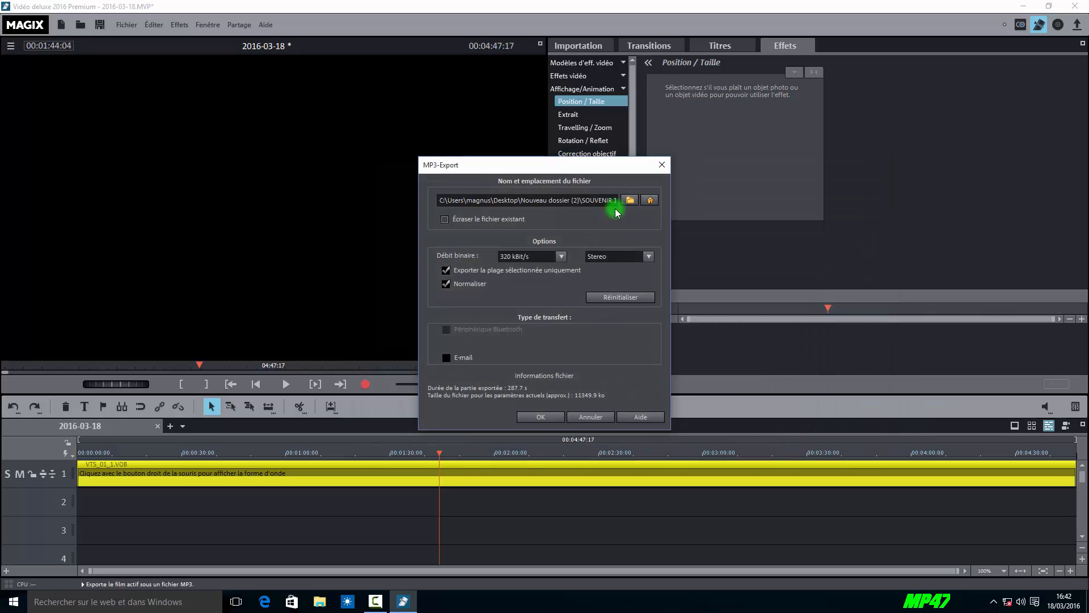
{"action": "left_click", "coordinate": [553, 418]}
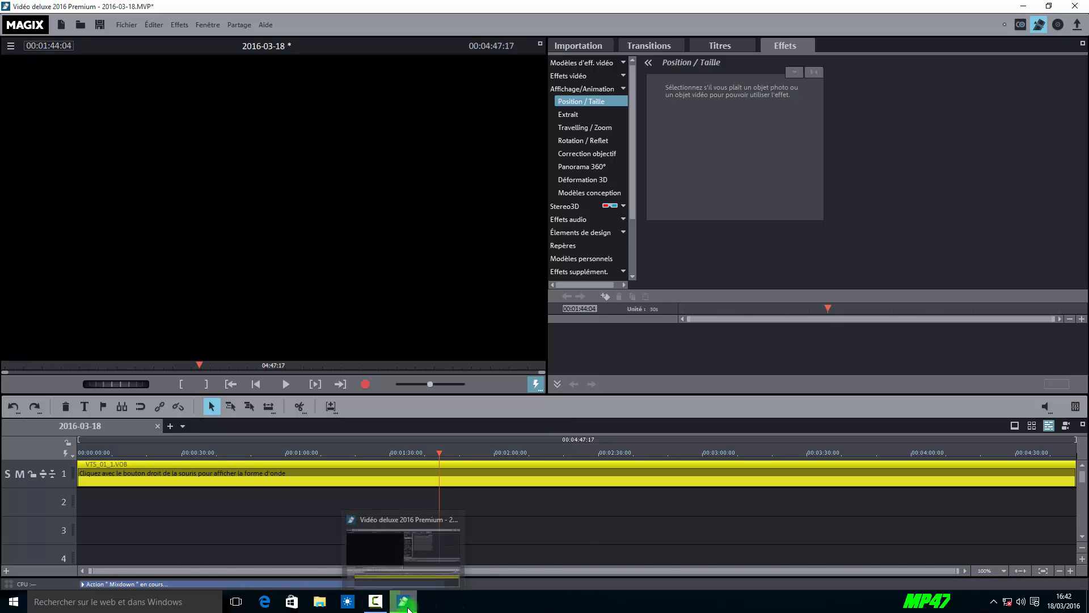
{"action": "mouse_move", "coordinate": [409, 608]}
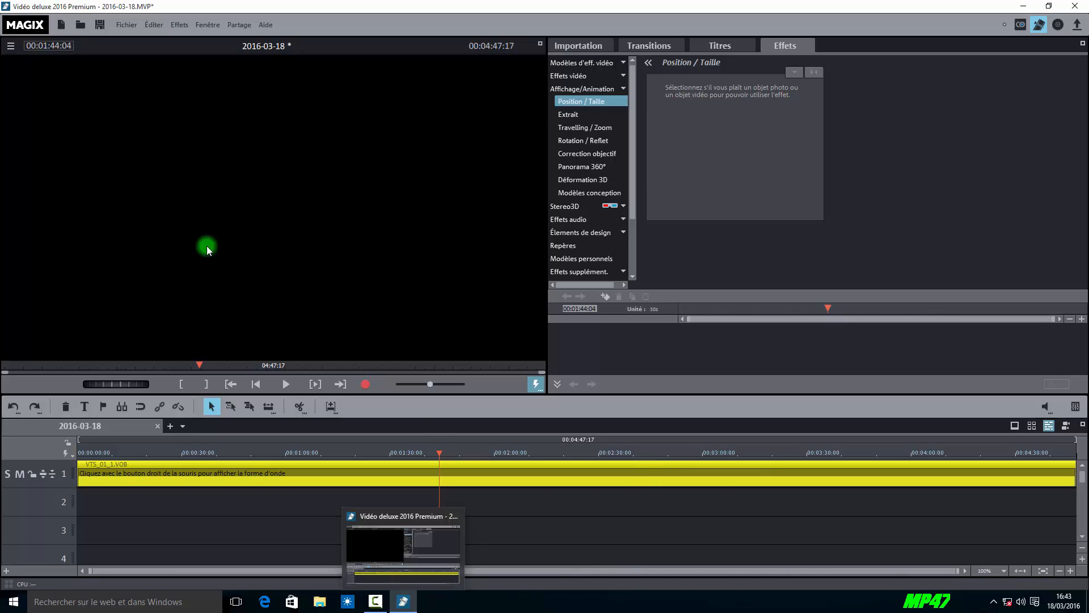
Add a second film to the project and preview AUDIO.mp3 from the SOUVENIR 1 folder
{"action": "left_click", "coordinate": [170, 427]}
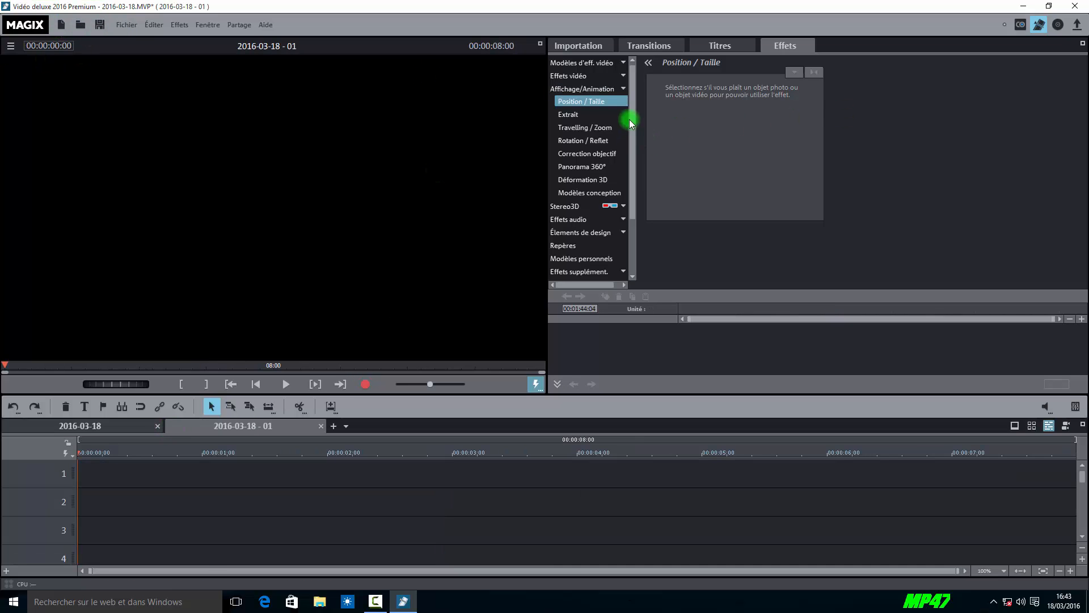
{"action": "left_click", "coordinate": [598, 45]}
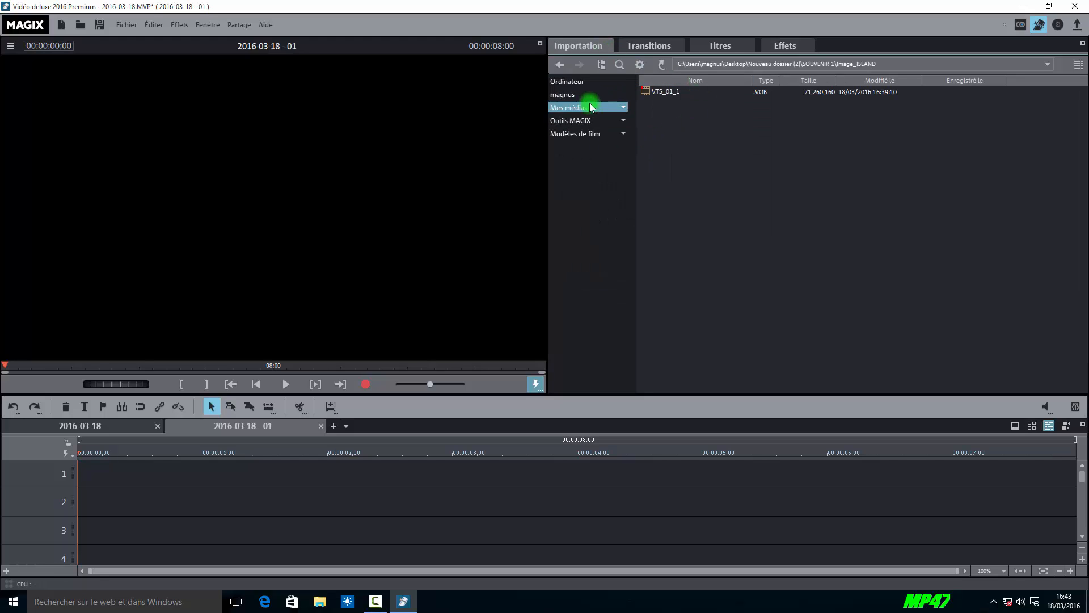
{"action": "left_click", "coordinate": [561, 65]}
{"action": "mouse_move", "coordinate": [665, 107]}
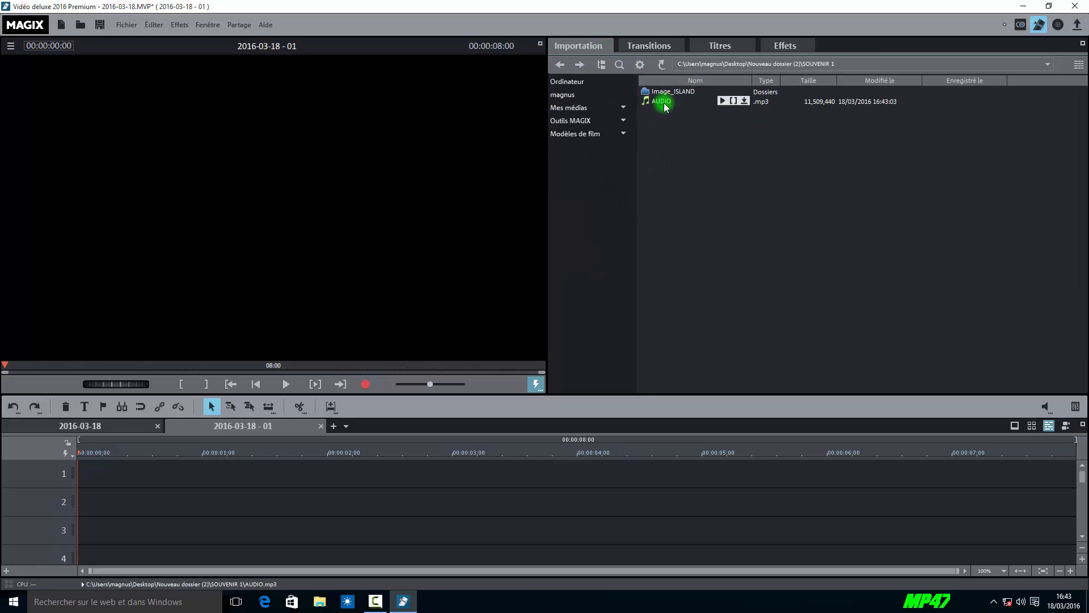
{"action": "left_click", "coordinate": [718, 101]}
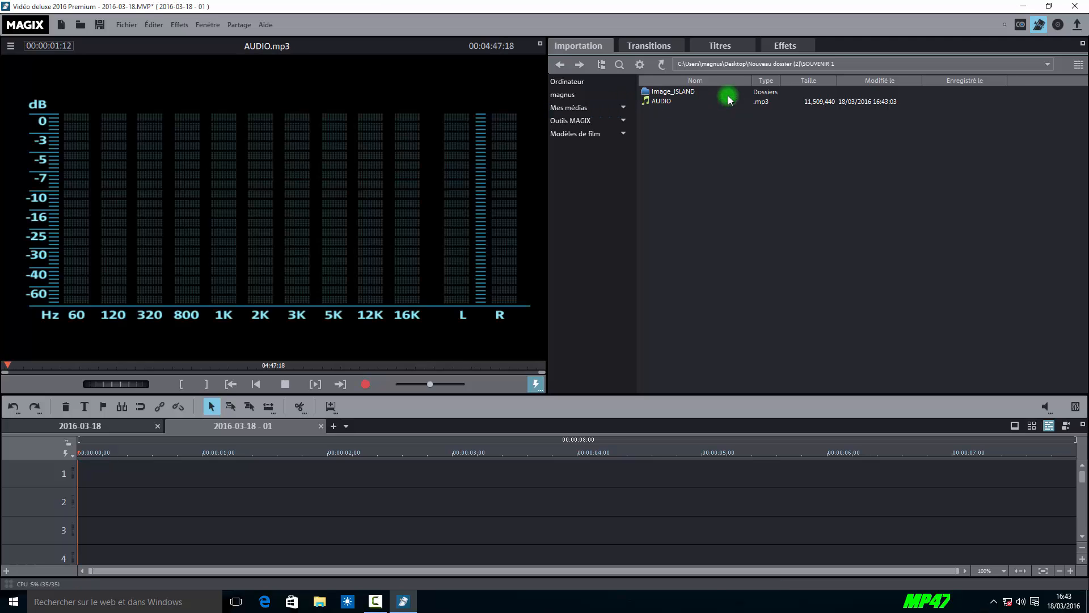
{"action": "left_click", "coordinate": [289, 387]}
Remove the empty film 2016-03-18 - 01 from the project, and undo the video deletion and the audio move to track 1
{"action": "left_click_drag", "start_coordinate": [657, 103], "coordinate": [658, 442]}
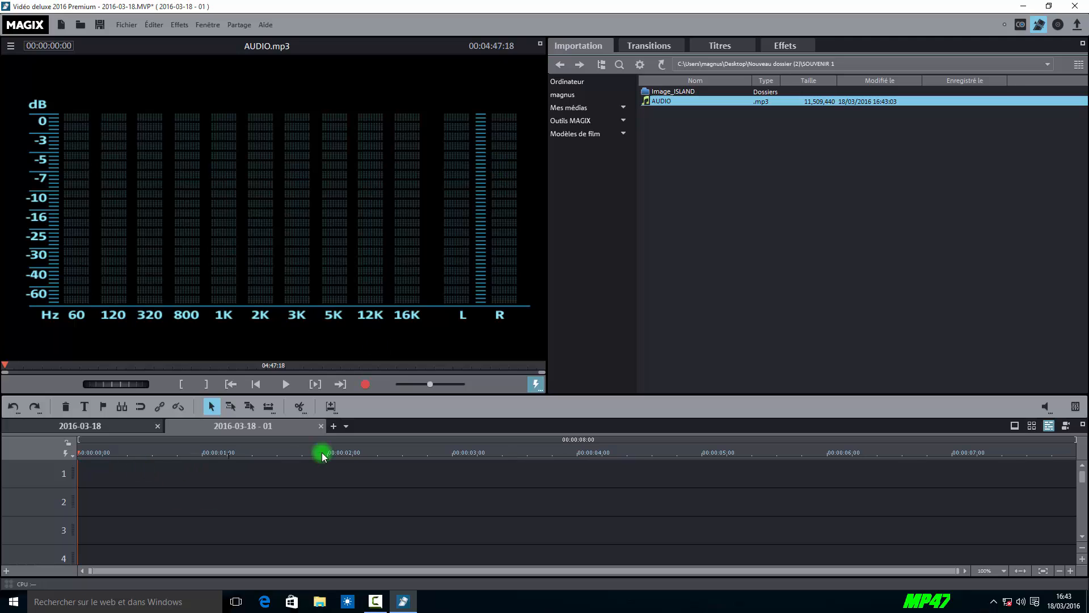
{"action": "left_click", "coordinate": [321, 427]}
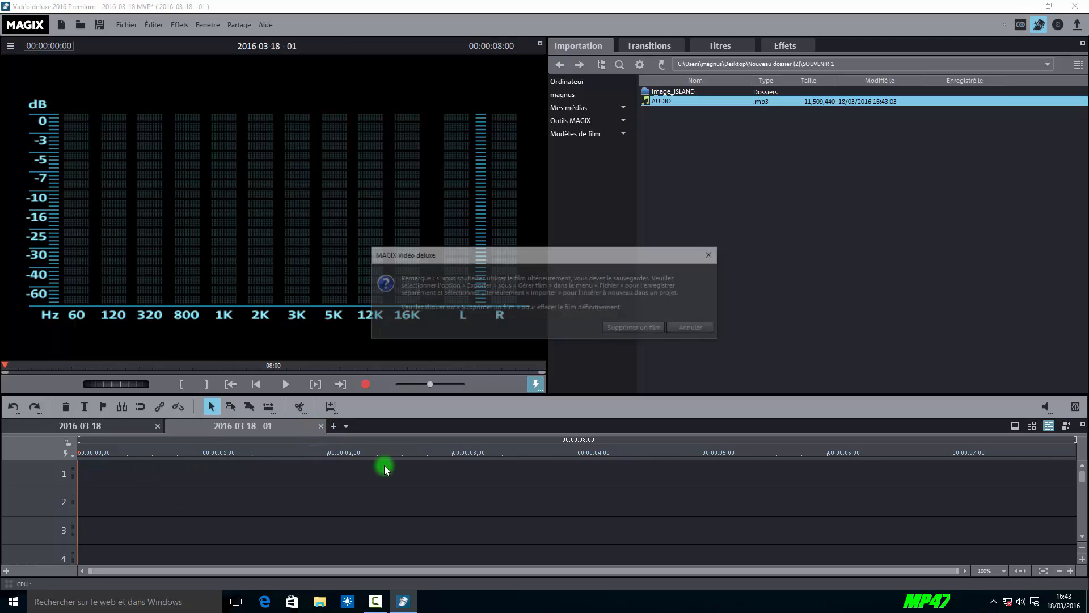
{"action": "left_click", "coordinate": [654, 329]}
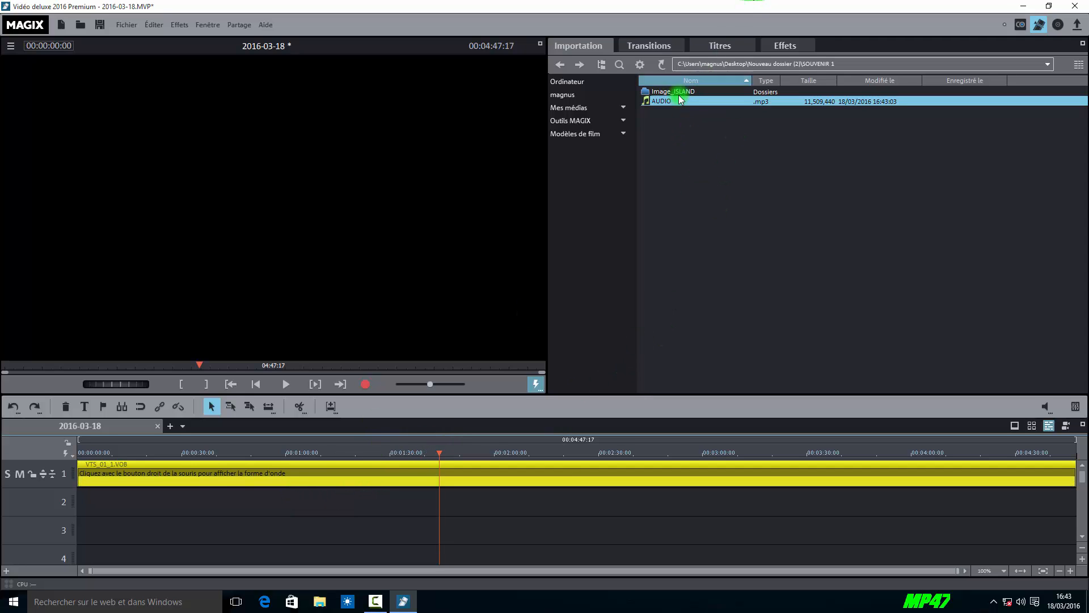
{"action": "left_click", "coordinate": [12, 407]}
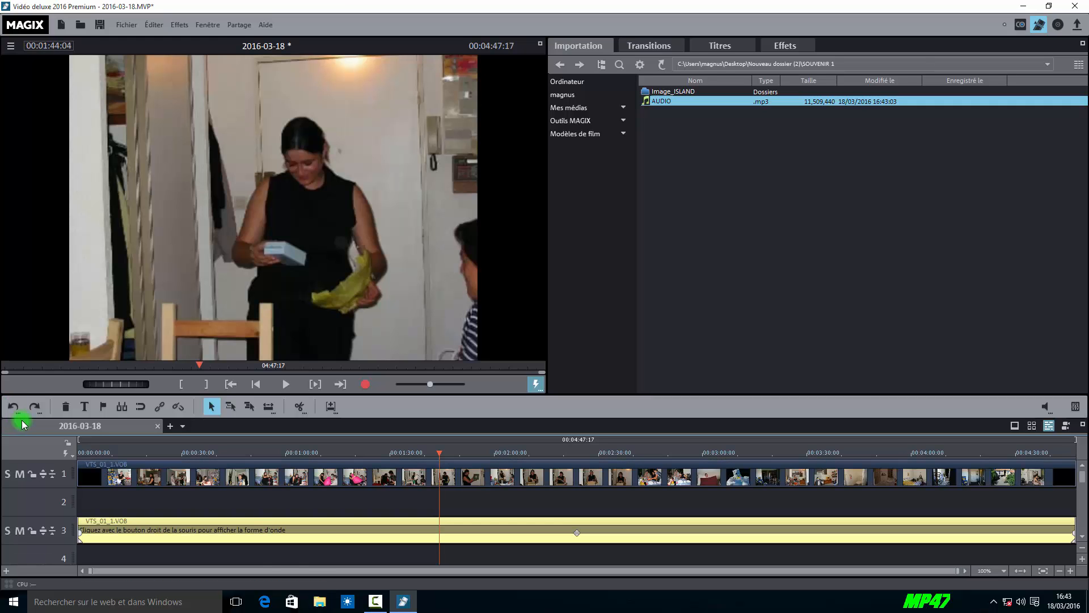
Delete the separated audio clip from track 3, and play the remaining video from about 00:00:58
{"action": "left_click", "coordinate": [182, 522]}
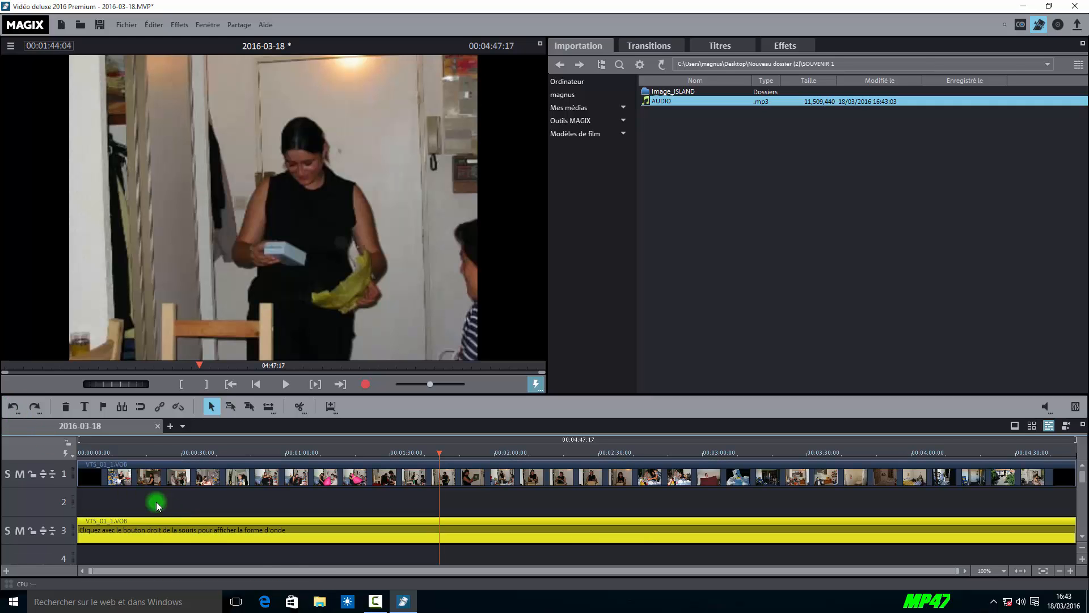
{"action": "key", "text": "Delete"}
{"action": "left_click_drag", "start_coordinate": [436, 452], "coordinate": [401, 496]}
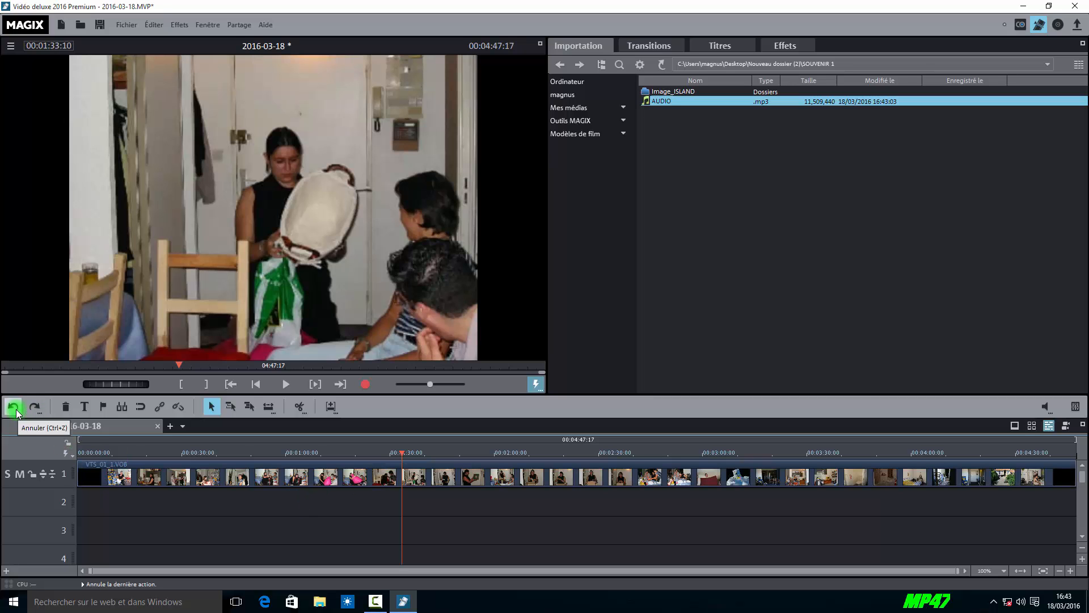
{"action": "left_click_drag", "start_coordinate": [402, 454], "coordinate": [279, 466]}
{"action": "left_click", "coordinate": [290, 386]}
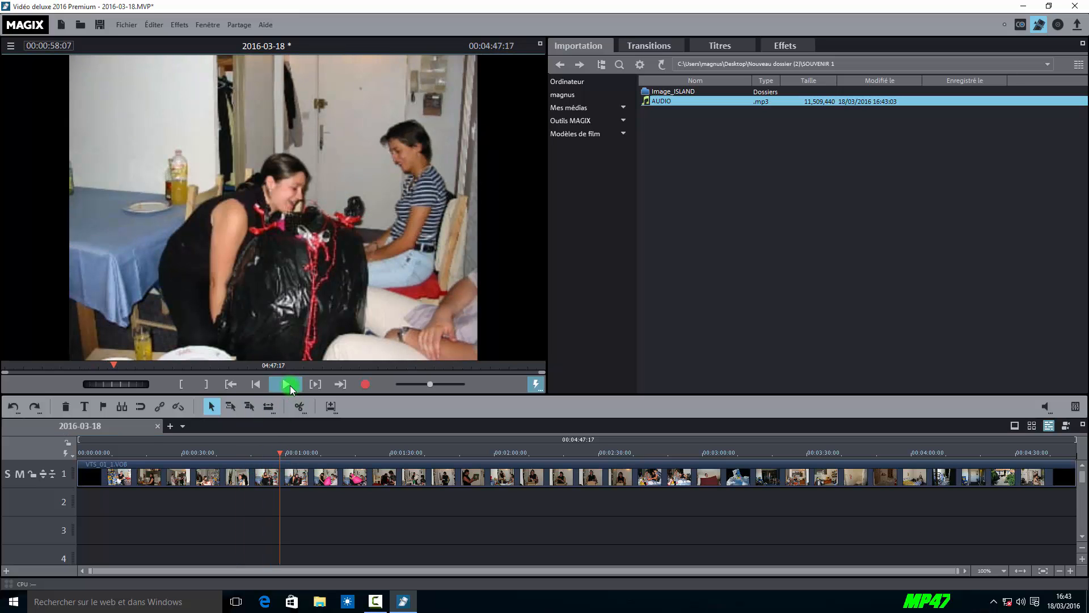
Split the track 1 video at about 00:00:34 and 00:00:36, remove the short section between the cuts, and close the gap
{"action": "left_click_drag", "start_coordinate": [276, 467], "coordinate": [195, 489]}
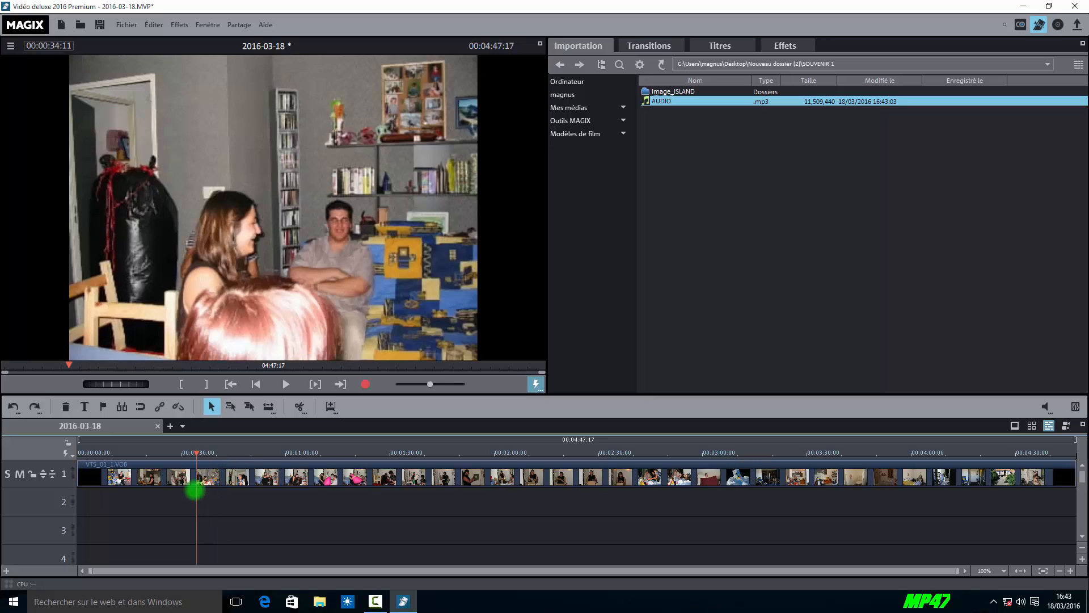
{"action": "left_click", "coordinate": [296, 407]}
{"action": "left_click", "coordinate": [203, 453]}
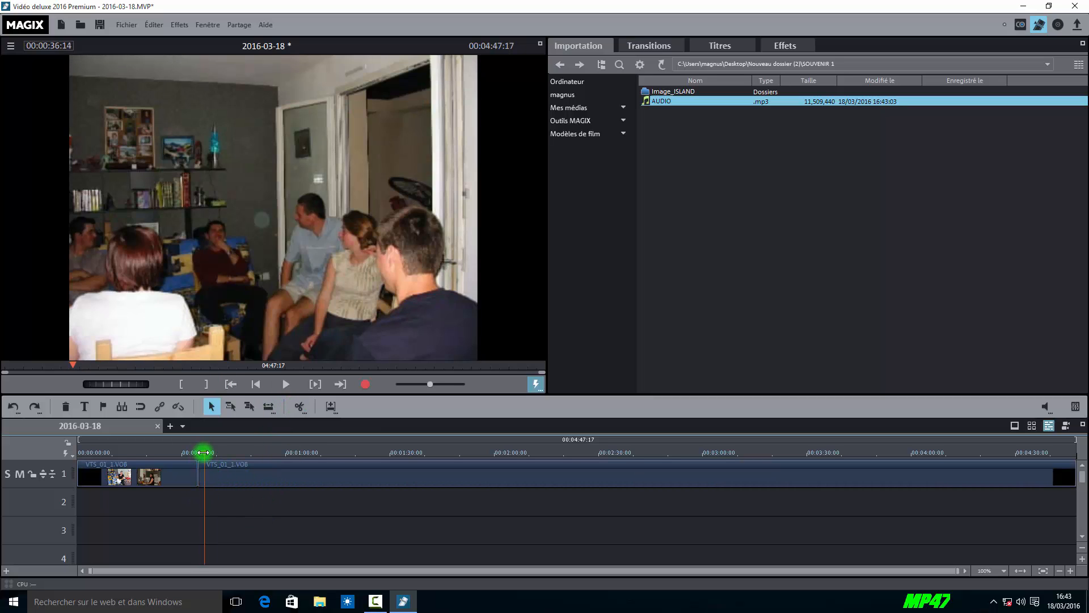
{"action": "left_click", "coordinate": [286, 384]}
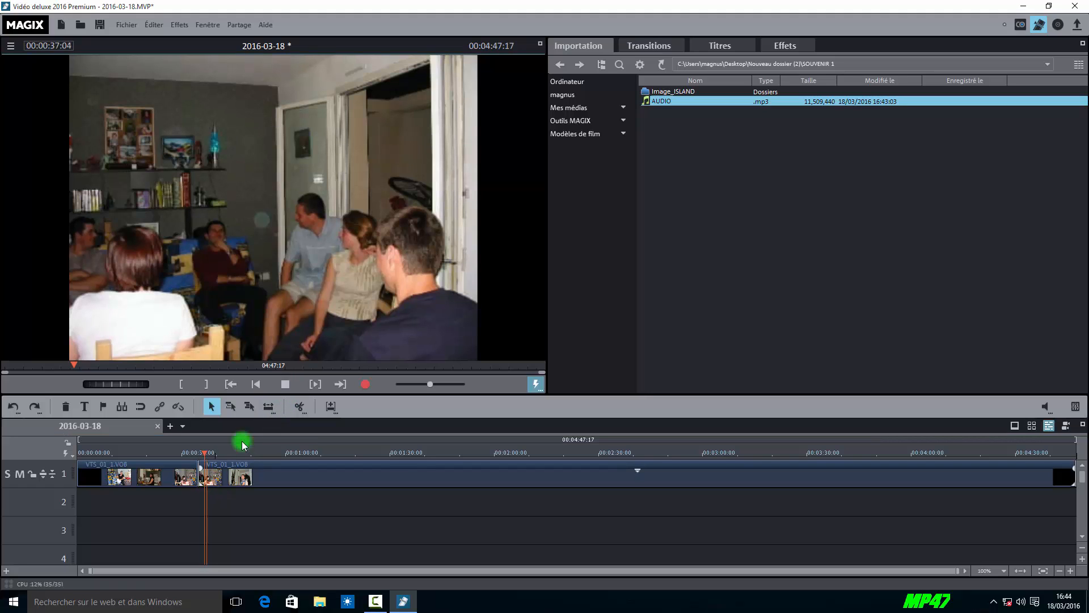
{"action": "left_click", "coordinate": [298, 406]}
{"action": "left_click", "coordinate": [285, 384]}
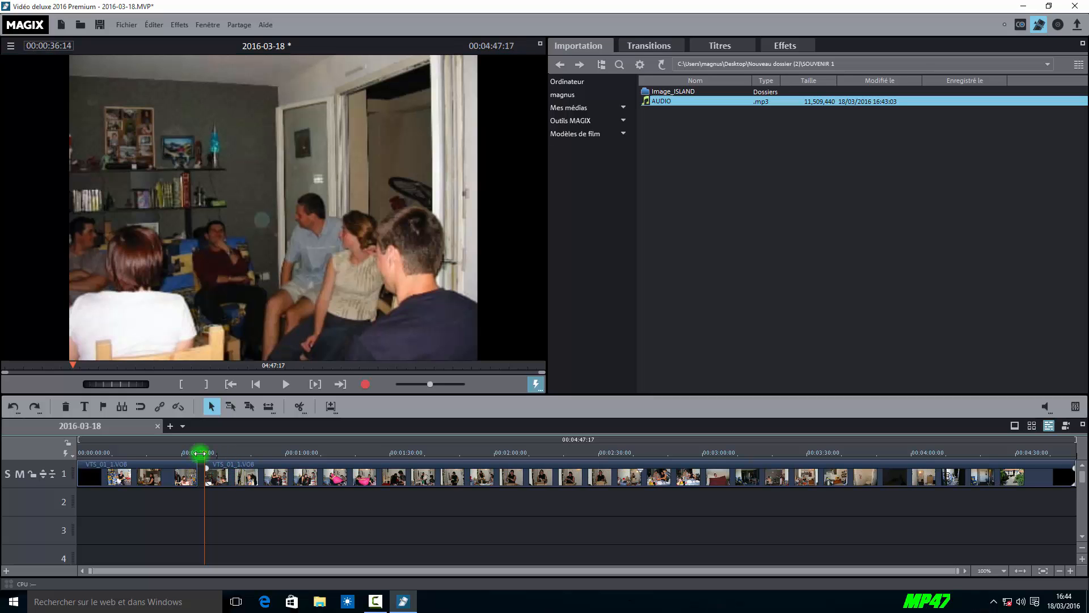
{"action": "left_click", "coordinate": [194, 450]}
{"action": "left_click_drag", "start_coordinate": [225, 475], "coordinate": [219, 463]}
{"action": "left_click", "coordinate": [283, 386]}
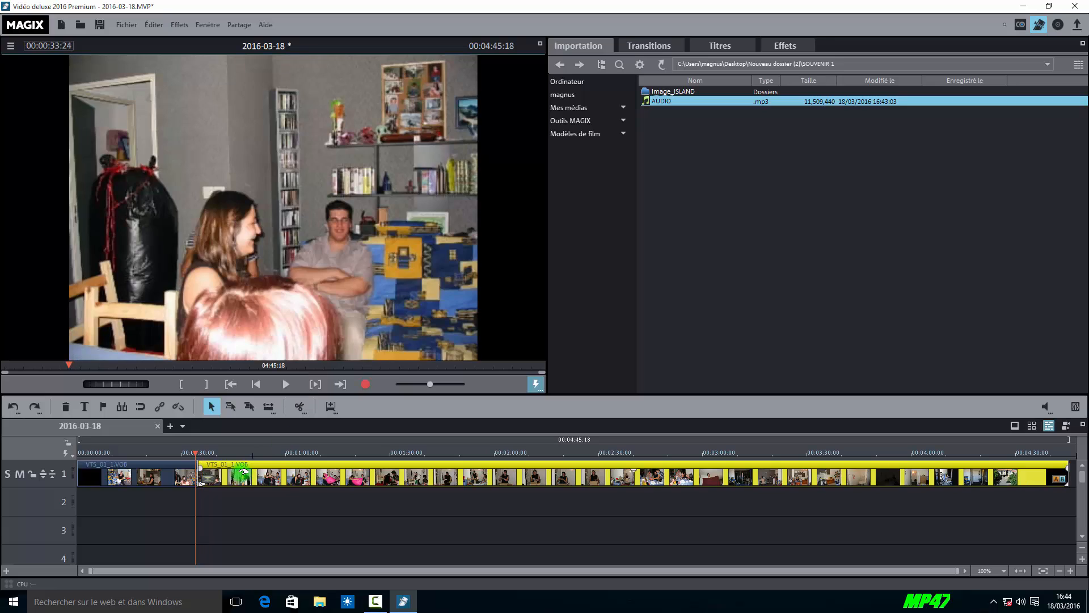
Add AUDIO.mp3 from the SOUVENIR 1 folder to track 2 at the start of the film
{"action": "left_click_drag", "start_coordinate": [197, 454], "coordinate": [275, 459]}
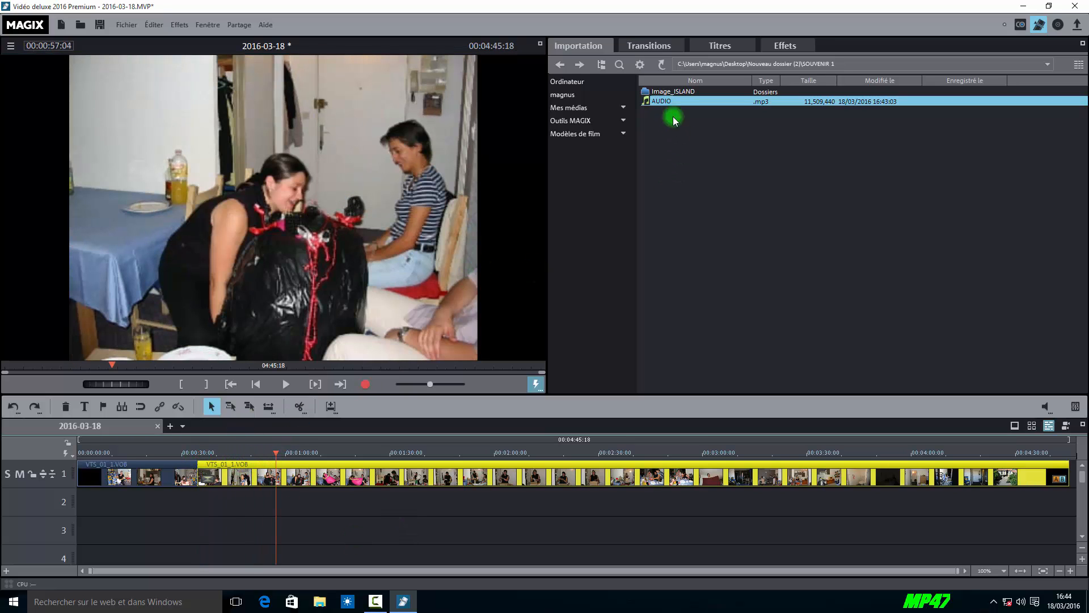
{"action": "left_click_drag", "start_coordinate": [668, 101], "coordinate": [254, 563]}
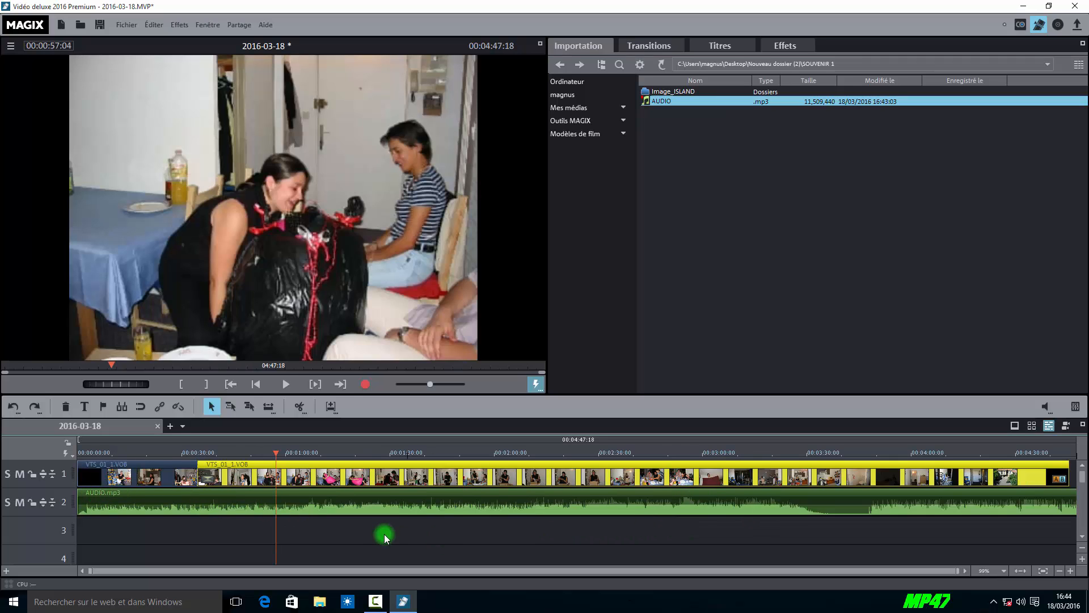
{"action": "left_click", "coordinate": [280, 504]}
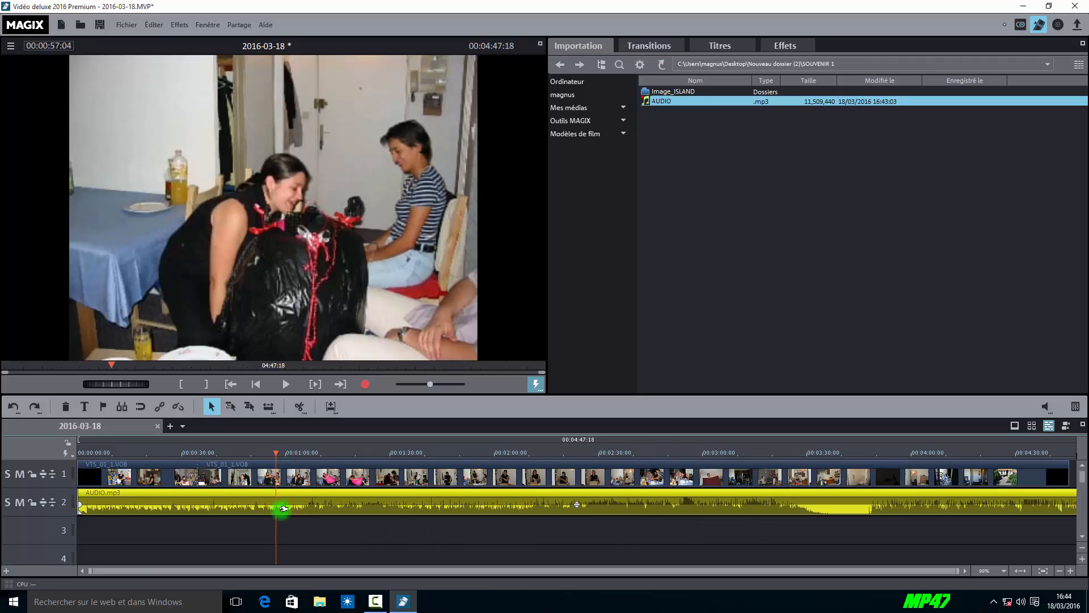
Split AUDIO.mp3 on track 2 at about 00:03:28 and 00:03:46, delete the section between the cuts, and close the gap
{"action": "left_click_drag", "start_coordinate": [276, 448], "coordinate": [802, 503]}
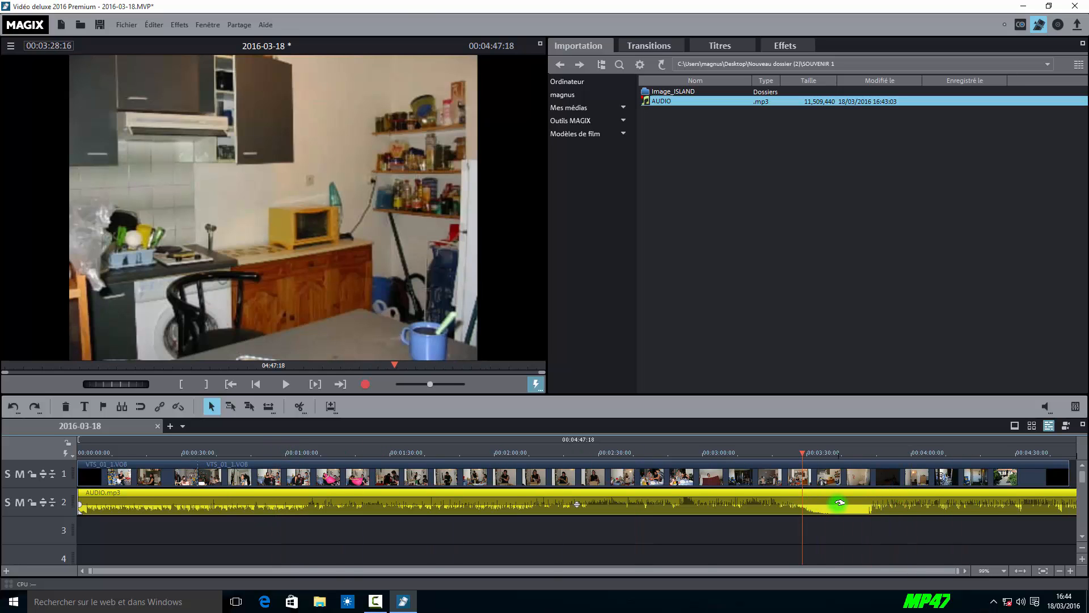
{"action": "left_click", "coordinate": [300, 404]}
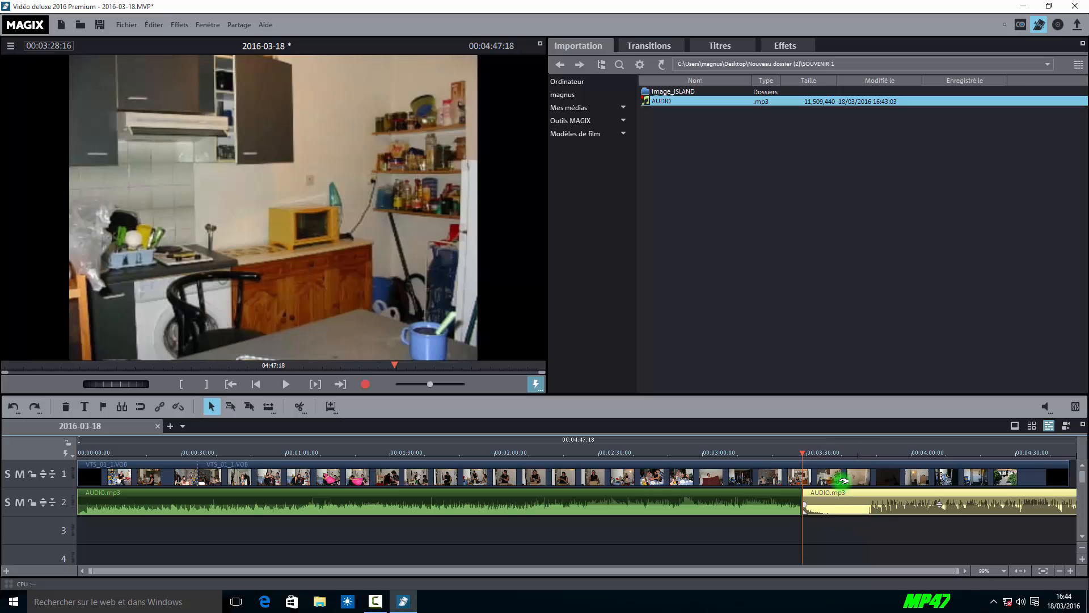
{"action": "left_click_drag", "start_coordinate": [803, 450], "coordinate": [864, 500]}
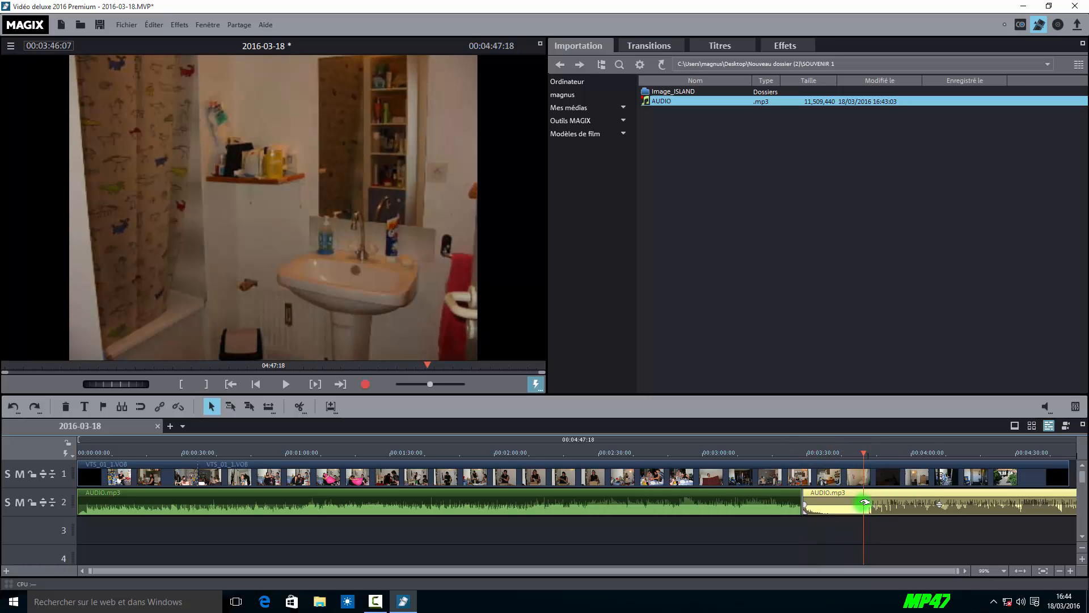
{"action": "left_click", "coordinate": [299, 406]}
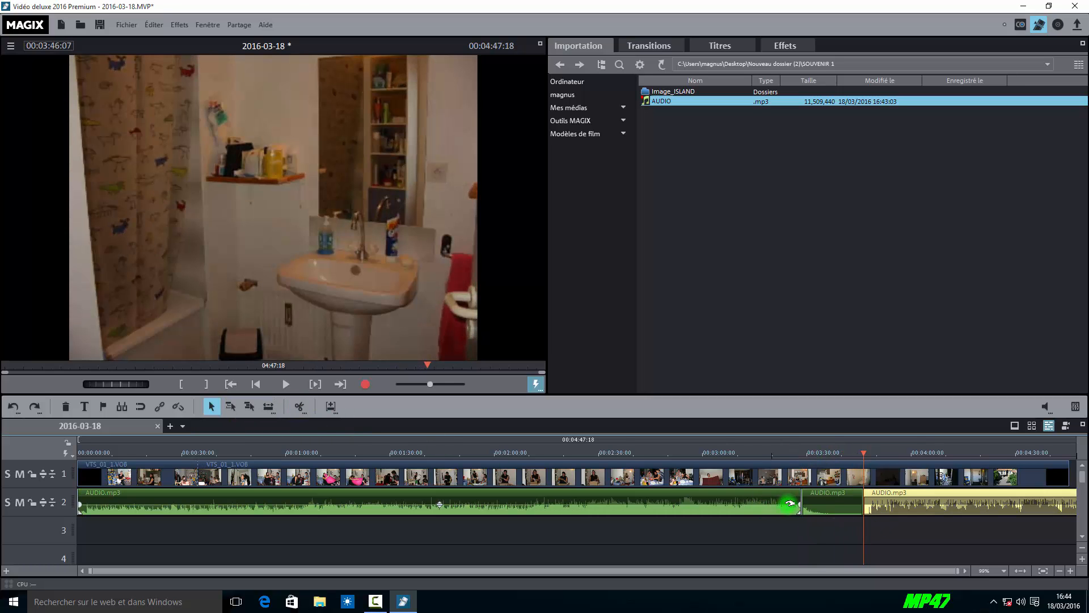
{"action": "left_click", "coordinate": [816, 503]}
{"action": "key", "text": "Delete"}
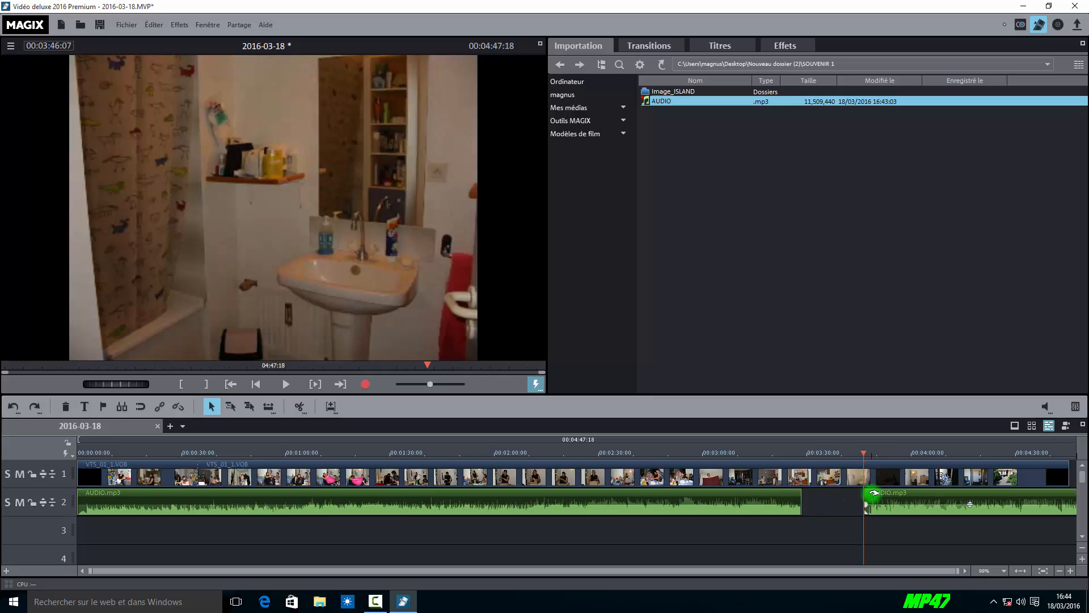
{"action": "left_click_drag", "start_coordinate": [888, 498], "coordinate": [824, 494]}
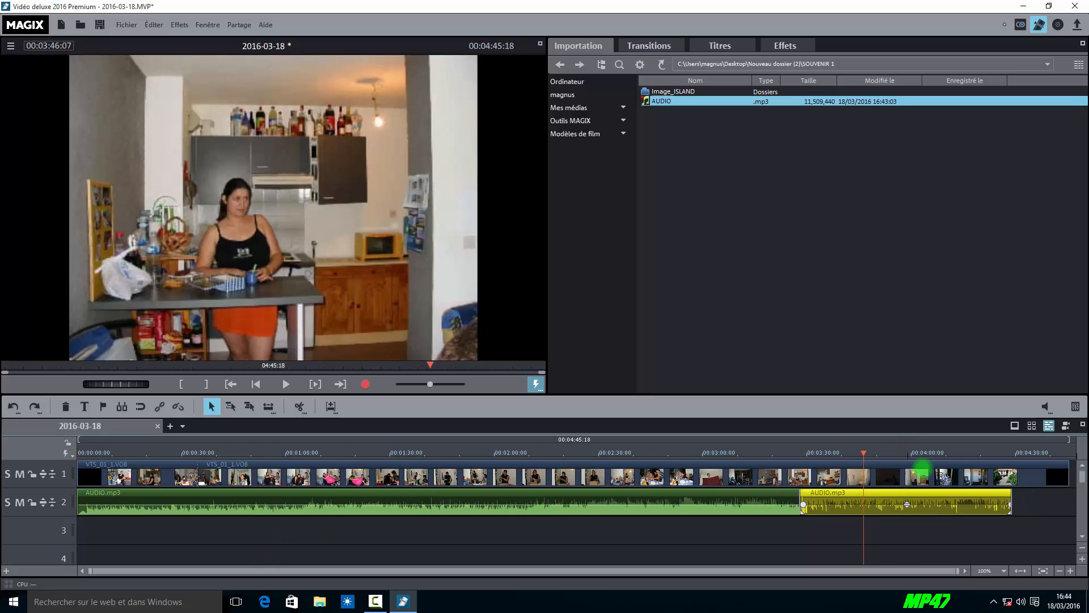
Delete both remaining AUDIO.mp3 parts from track 2
{"action": "key", "text": "Delete"}
{"action": "left_click", "coordinate": [763, 503]}
{"action": "key", "text": "Delete"}
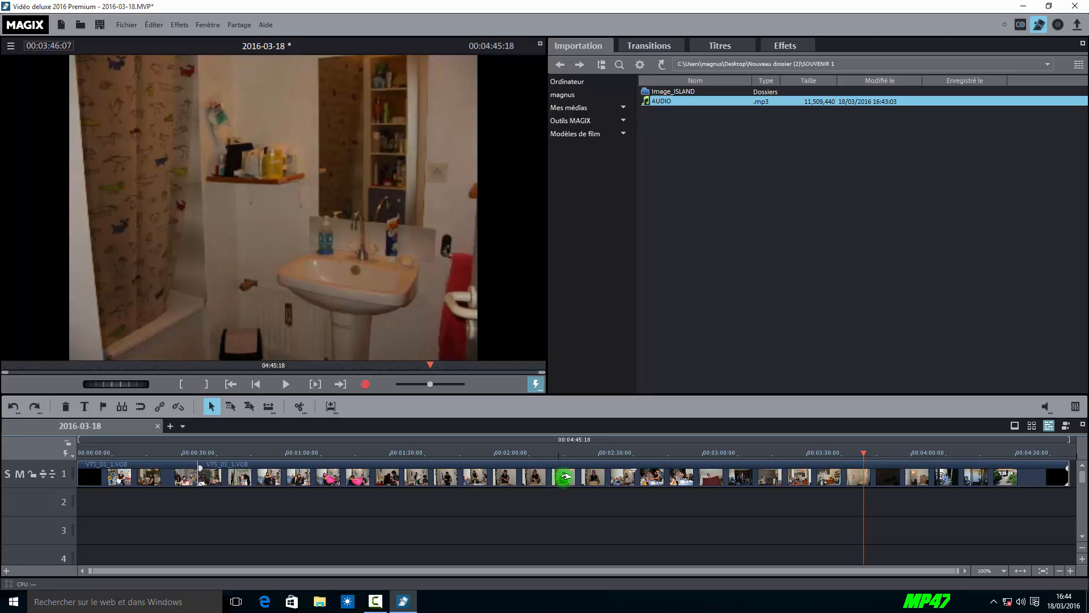
Leave the SOUVENIR 1 folder and show the computer's drives in the import browser
{"action": "left_click", "coordinate": [565, 68]}
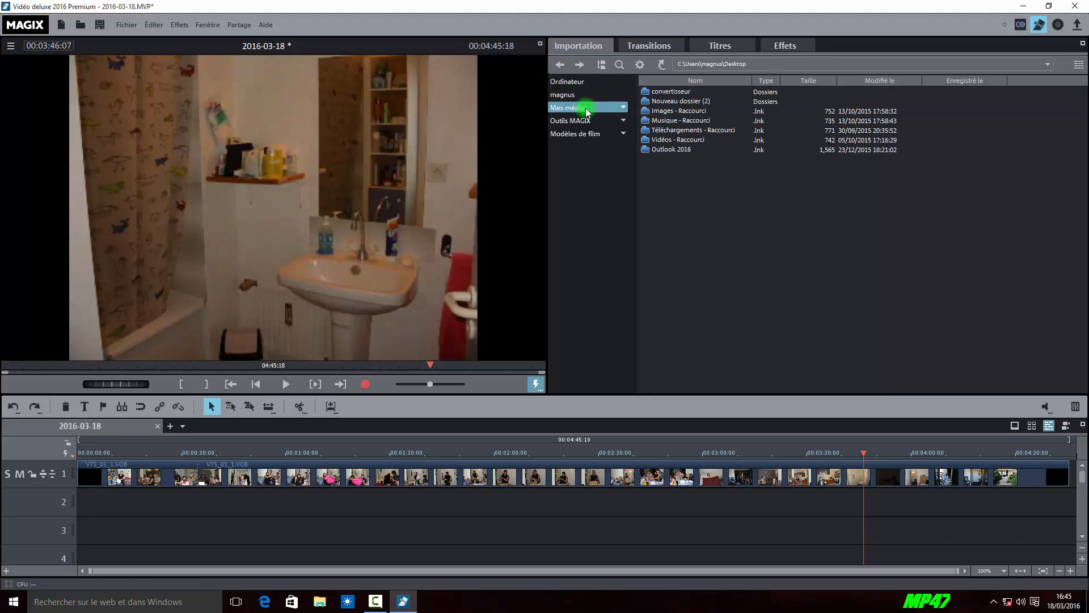
{"action": "left_click", "coordinate": [577, 82]}
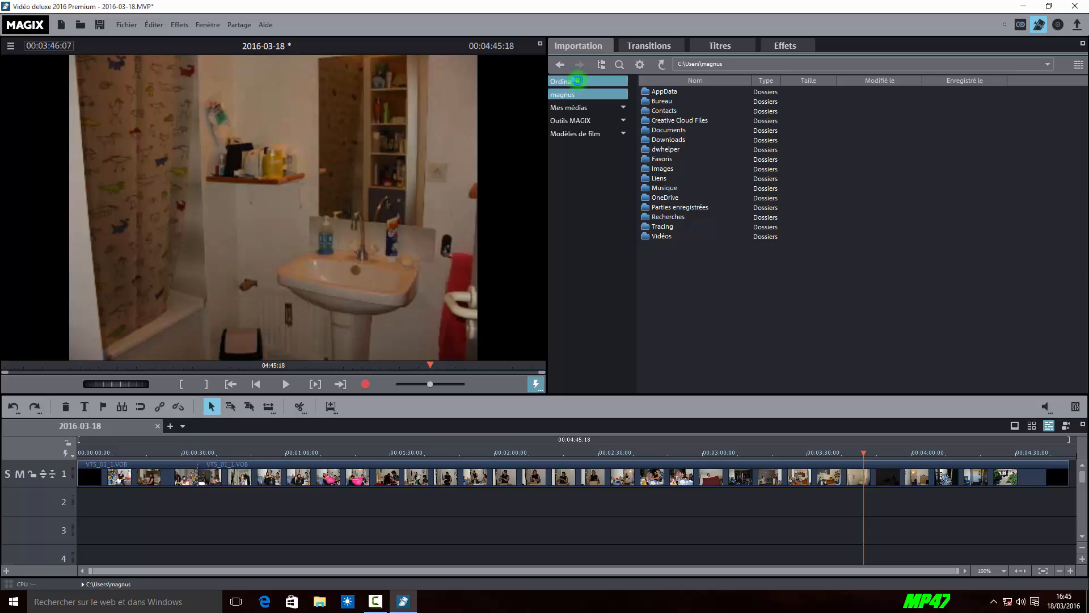
{"action": "double_click", "coordinate": [676, 119]}
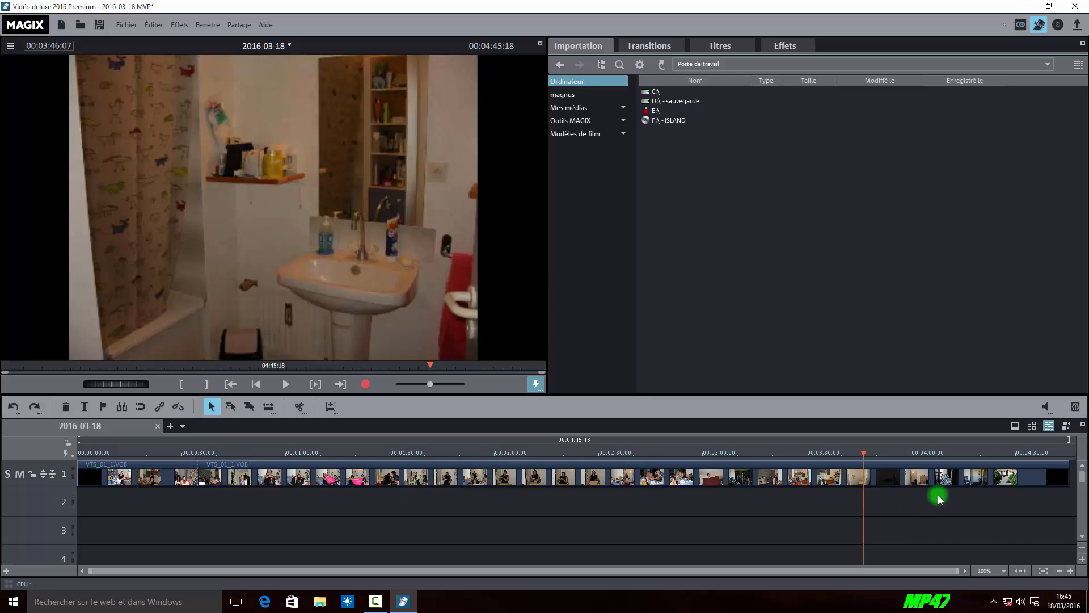
Delete both video clips from track 1 and close the film 2016-03-18
{"action": "left_click", "coordinate": [975, 474]}
{"action": "key", "text": "Delete"}
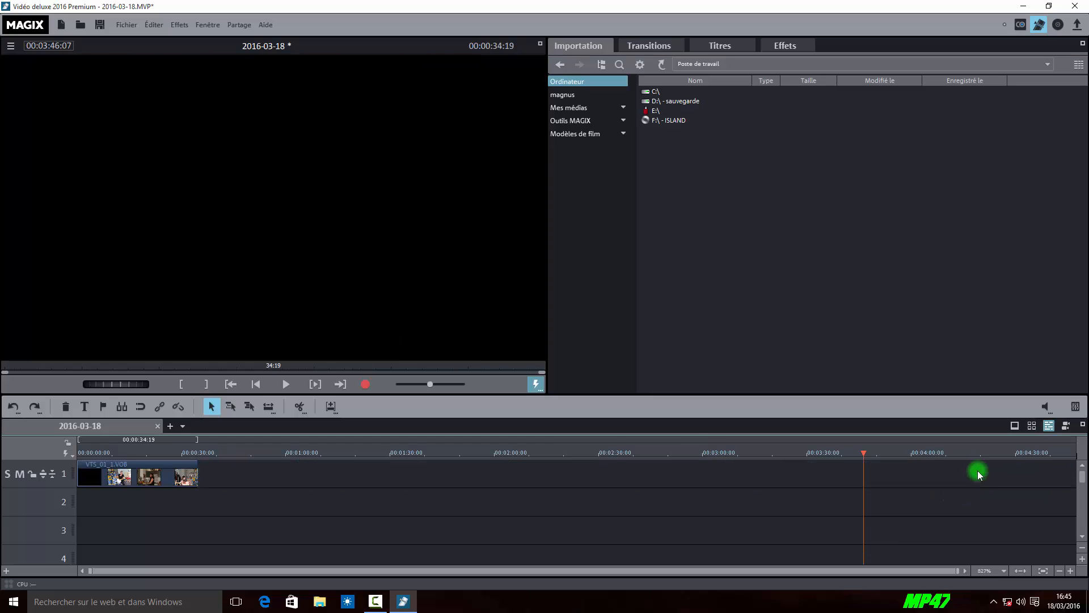
{"action": "left_click", "coordinate": [124, 473]}
{"action": "key", "text": "Delete"}
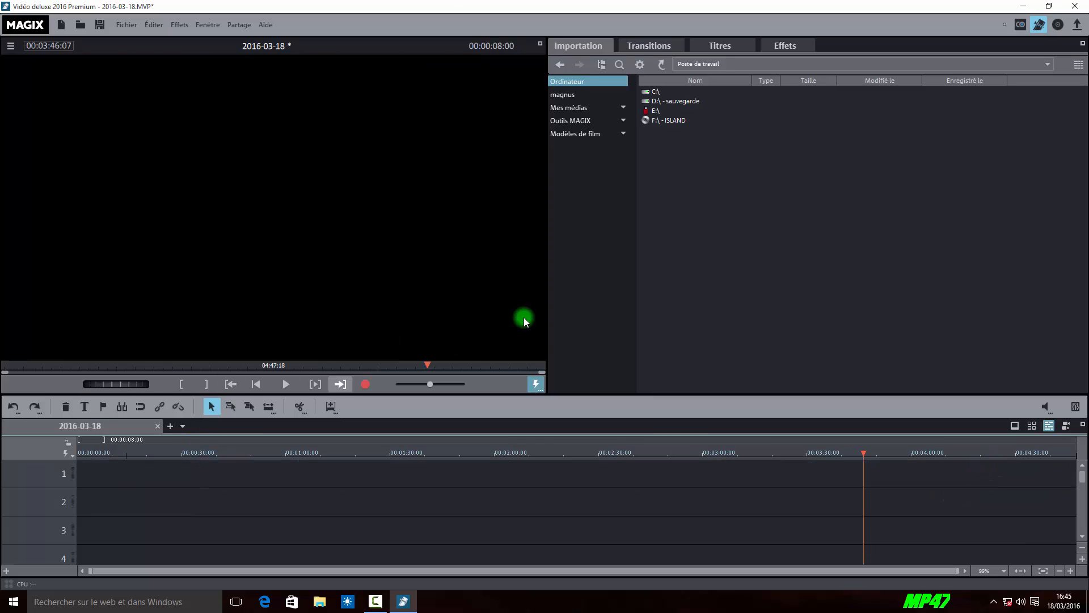
{"action": "left_click", "coordinate": [157, 426]}
{"action": "left_click", "coordinate": [648, 324]}
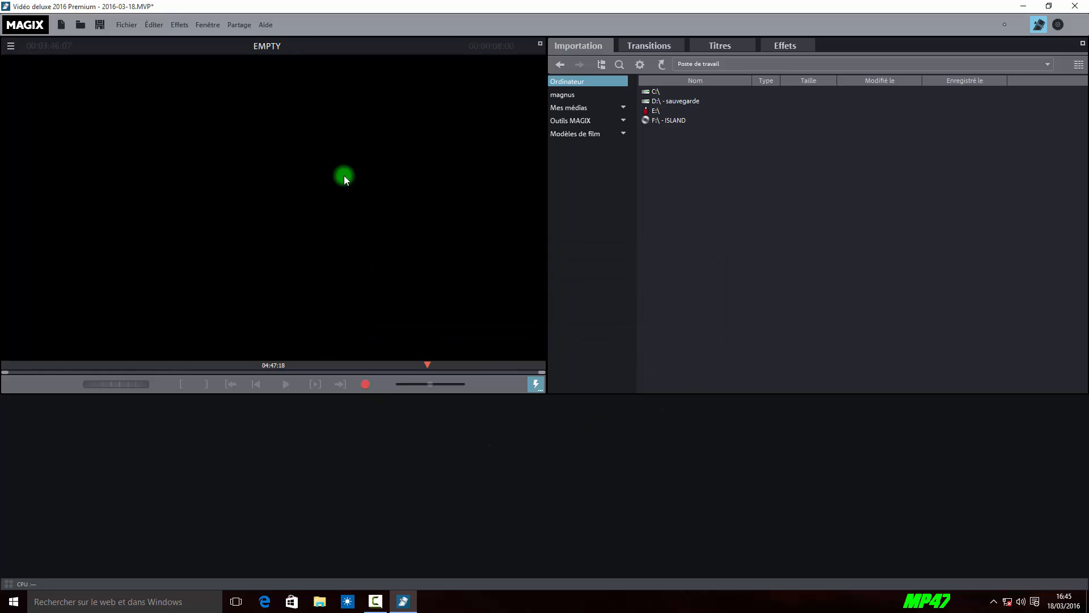
Create a new project without saving the current one
{"action": "left_click", "coordinate": [124, 25]}
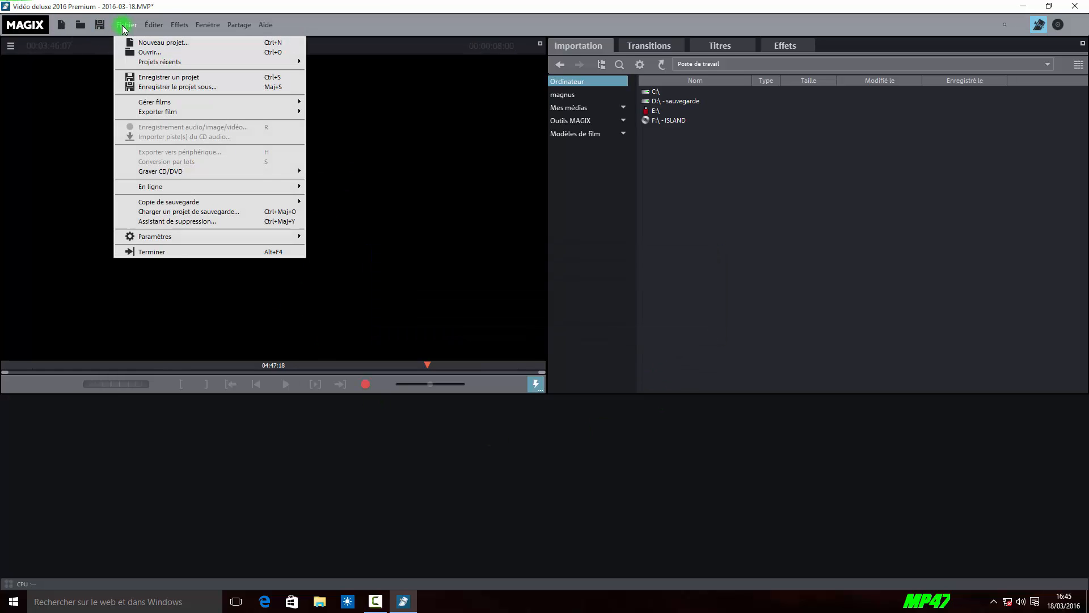
{"action": "left_click", "coordinate": [152, 42]}
{"action": "left_click", "coordinate": [625, 418]}
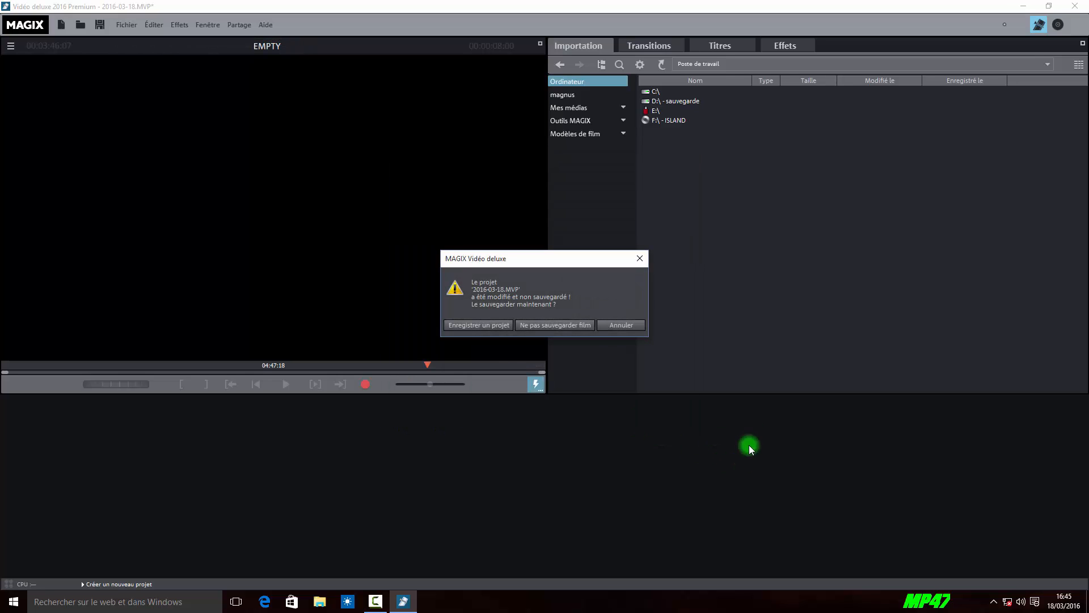
{"action": "left_click", "coordinate": [555, 321]}
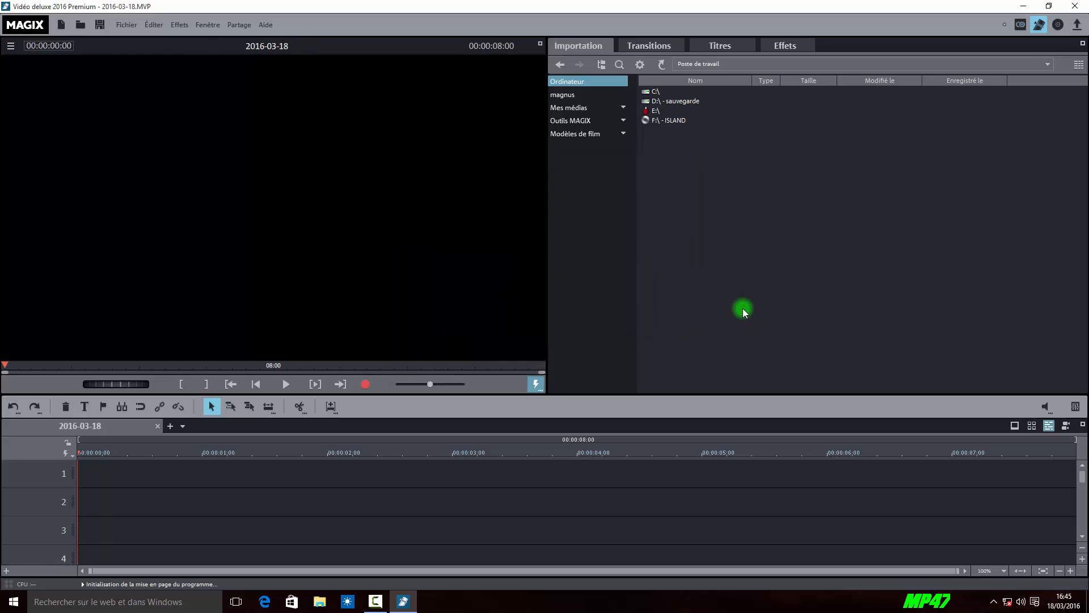
Open the F:\ - ISLAND disc and start importing ISLAND Film 02 by copying it to the hard disk
{"action": "left_click", "coordinate": [581, 81]}
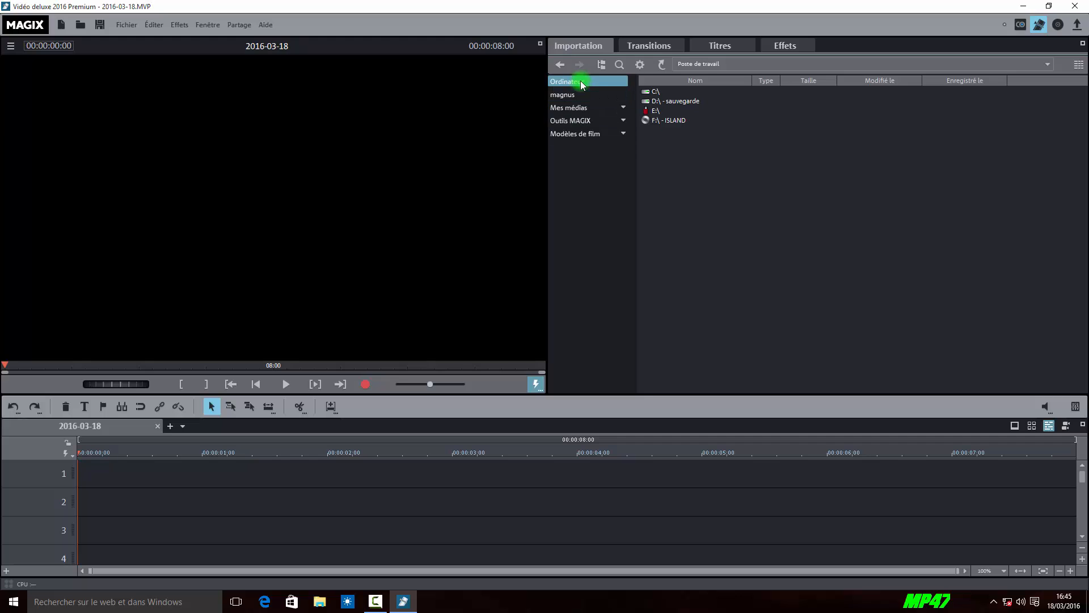
{"action": "double_click", "coordinate": [647, 120]}
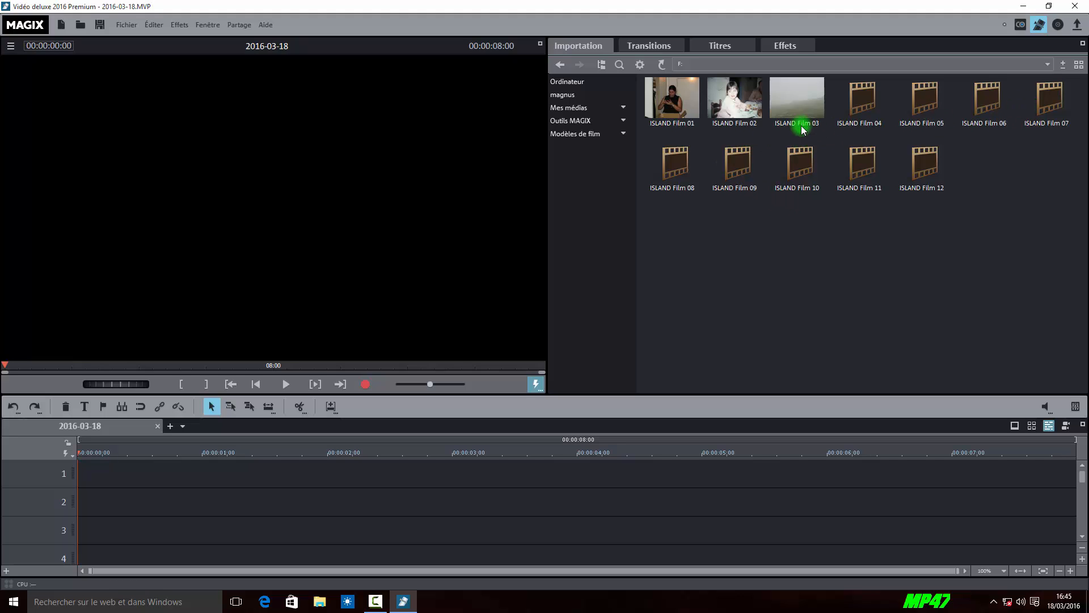
{"action": "mouse_move", "coordinate": [741, 88]}
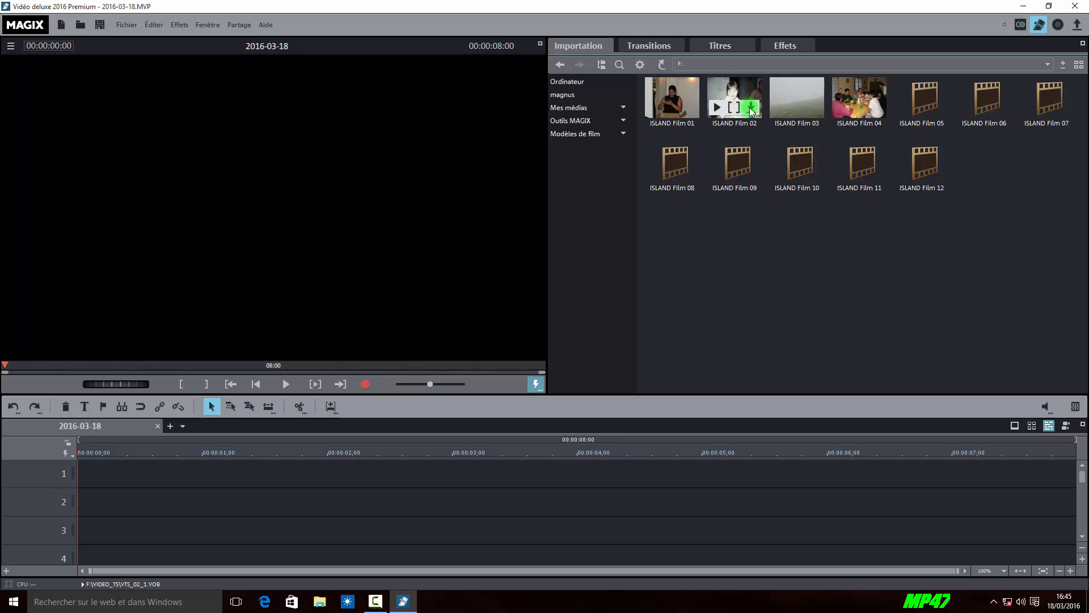
{"action": "left_click", "coordinate": [751, 107]}
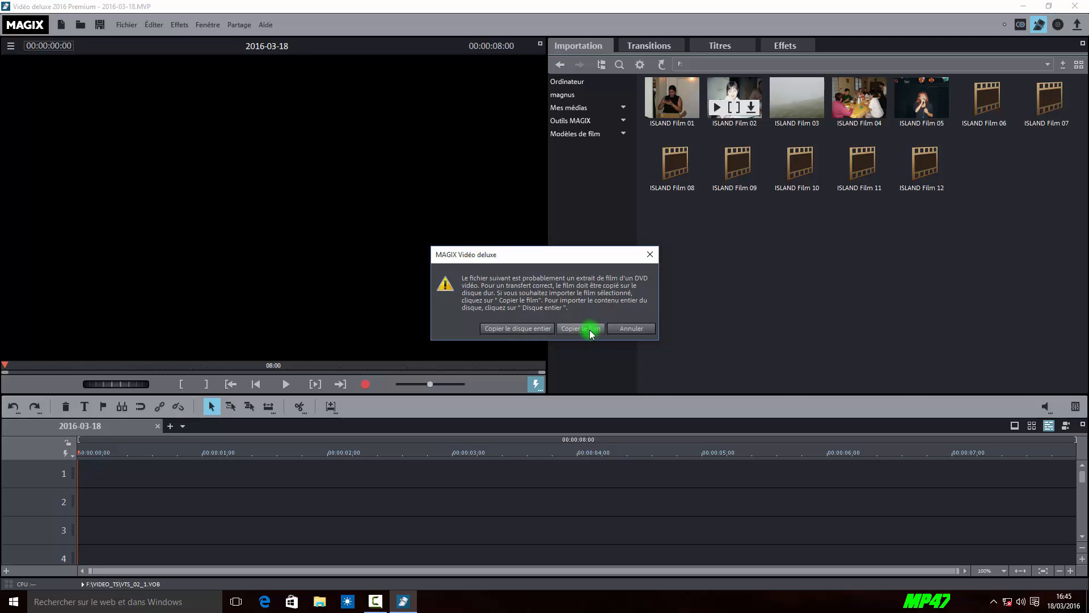
{"action": "left_click", "coordinate": [527, 330]}
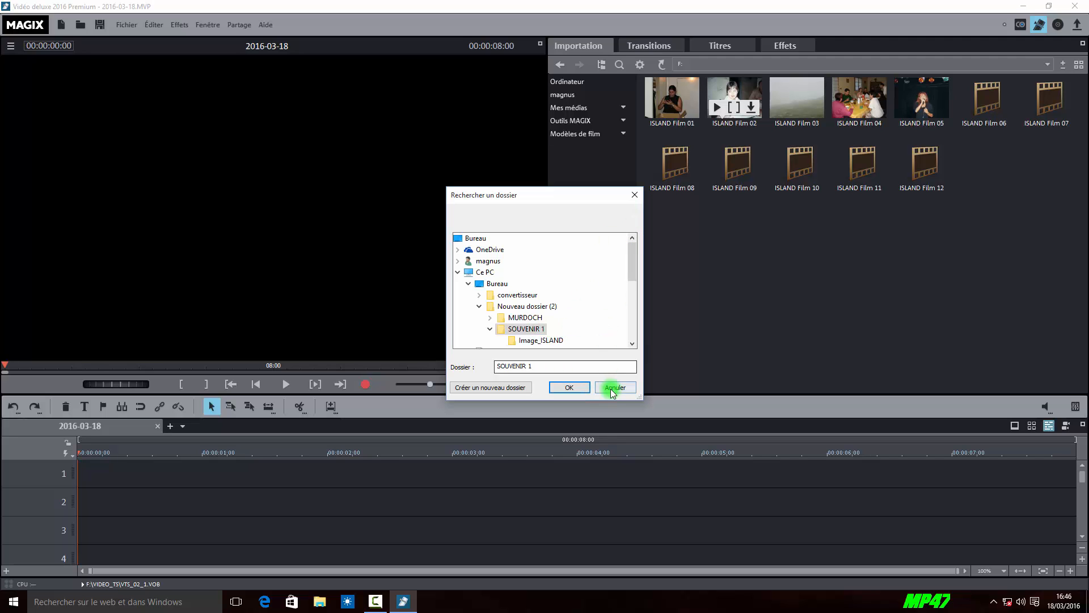
Create a folder named SOUVENIR 2 inside Nouveau dossier (2) and copy the film into it
{"action": "left_click", "coordinate": [523, 306]}
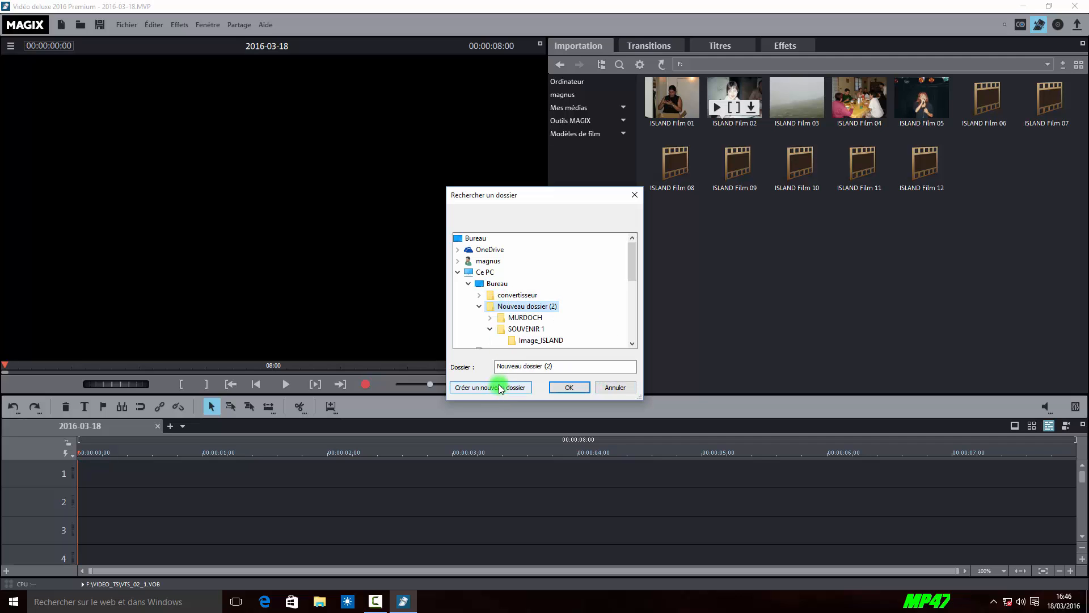
{"action": "left_click", "coordinate": [498, 390]}
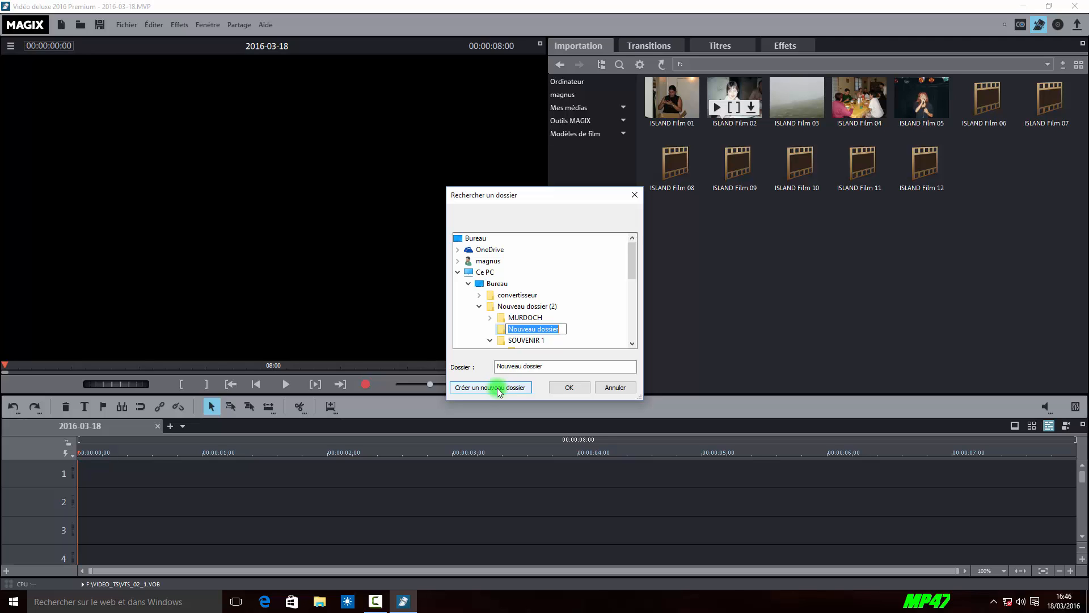
{"action": "type", "text": "SOUVENIR 2"}
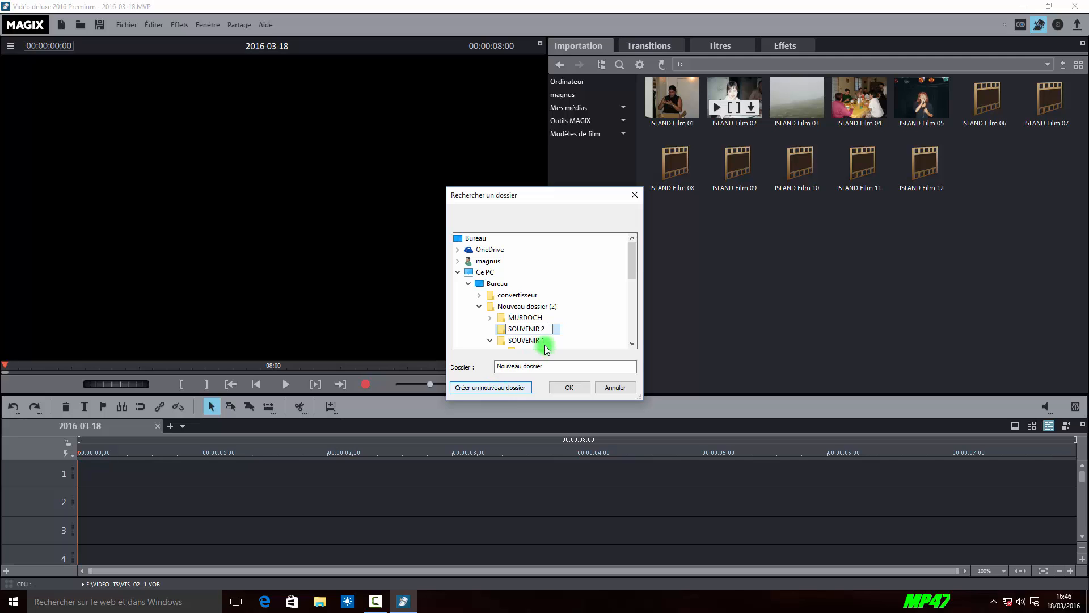
{"action": "left_click", "coordinate": [565, 390]}
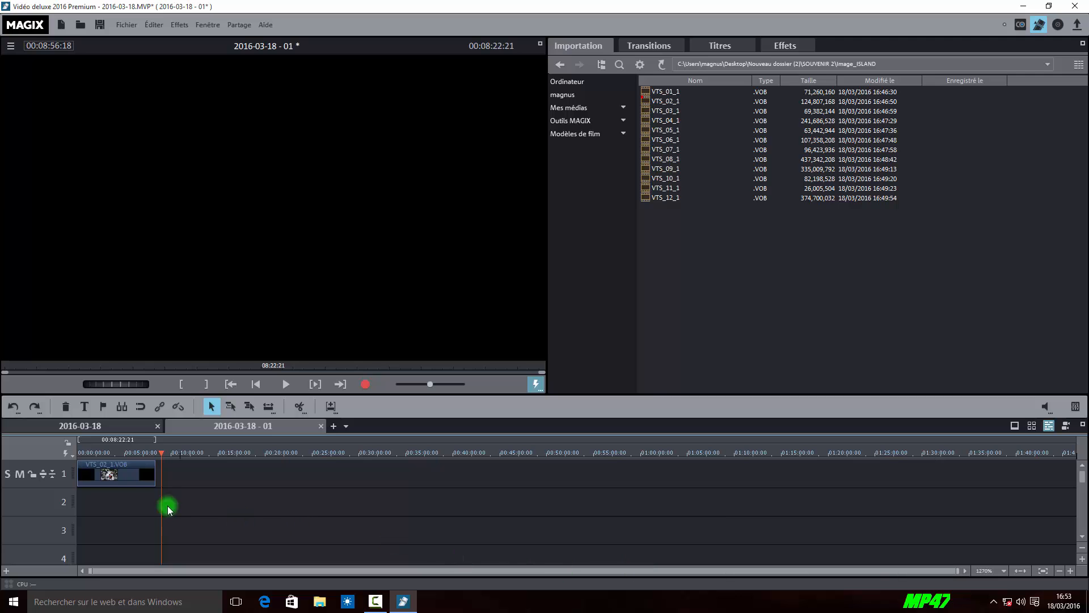
Preview the VTS_02_1.VOB clip on track 1 at about 00:01:52, then switch to the disc burning view
{"action": "left_click_drag", "start_coordinate": [157, 452], "coordinate": [94, 468]}
{"action": "left_click", "coordinate": [117, 472]}
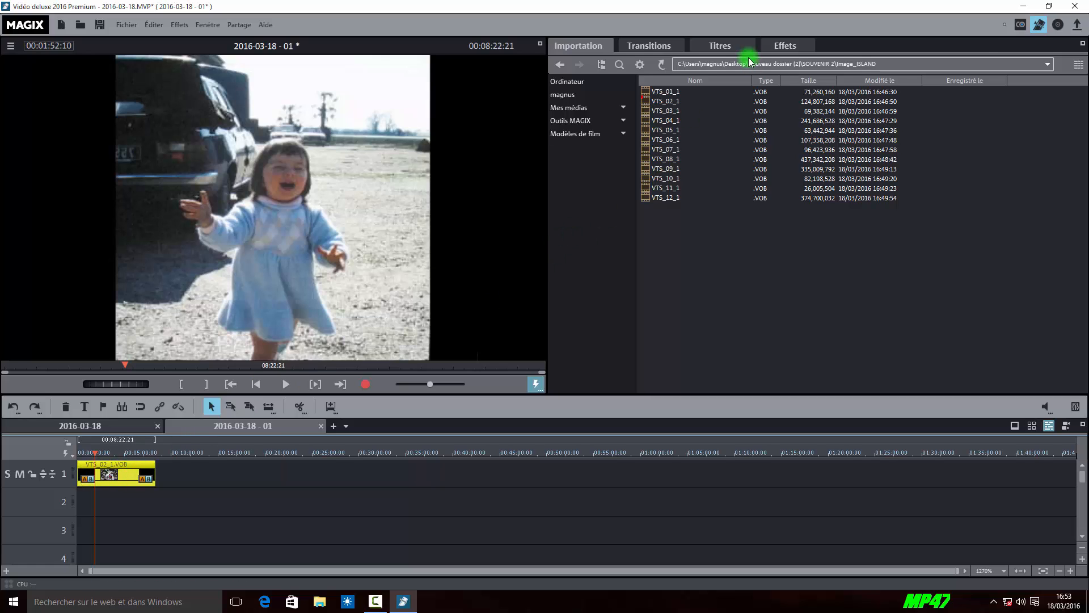
{"action": "left_click", "coordinate": [1059, 26]}
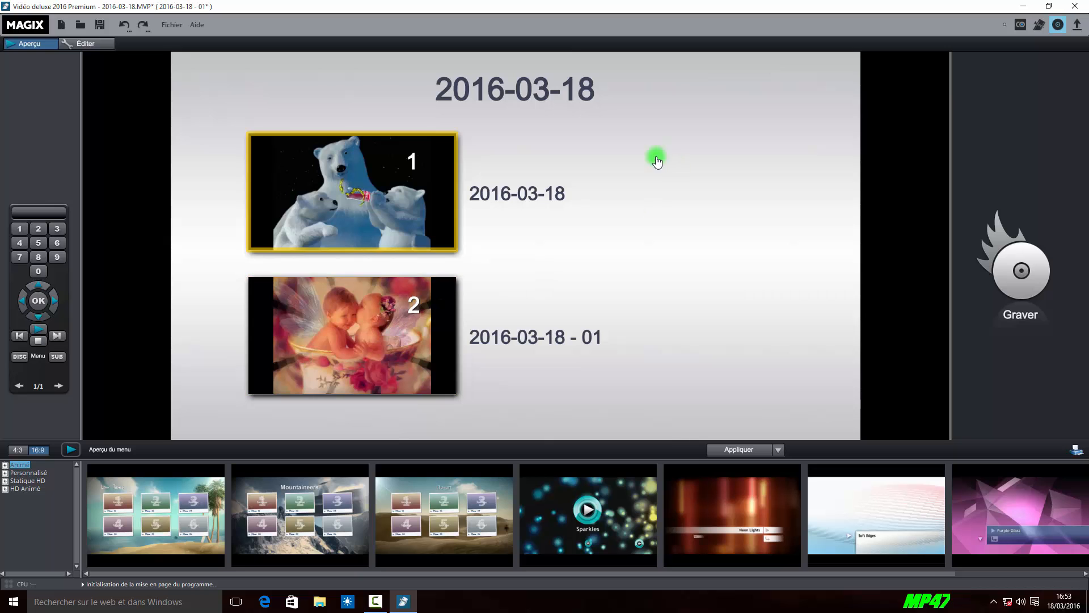
Change the first film entry's text in the disc menu to SOUVENIR 1
{"action": "double_click", "coordinate": [530, 198]}
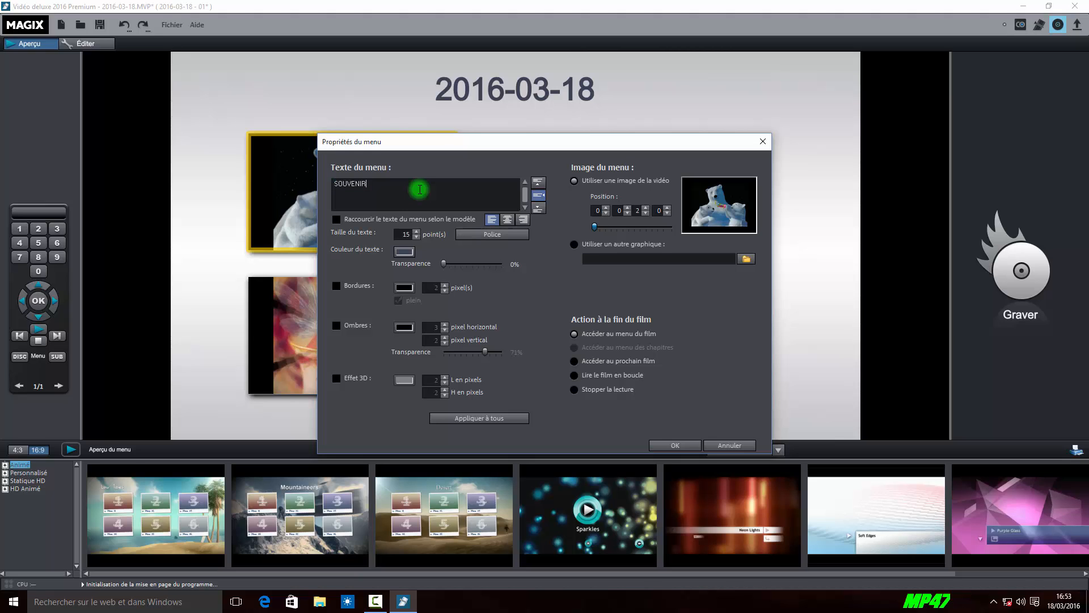
{"action": "type", "text": "SOUVENIR 1"}
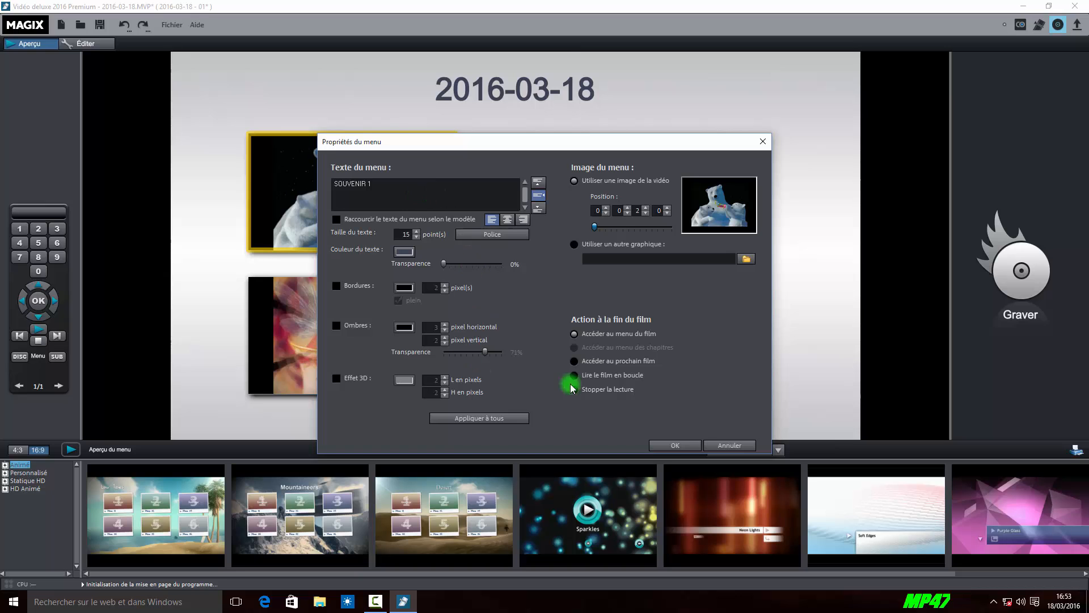
{"action": "left_click", "coordinate": [677, 446]}
Change the second film entry's text to SOUVENIR 2 and the disc menu title to DVD SOUVENIR
{"action": "double_click", "coordinate": [543, 336]}
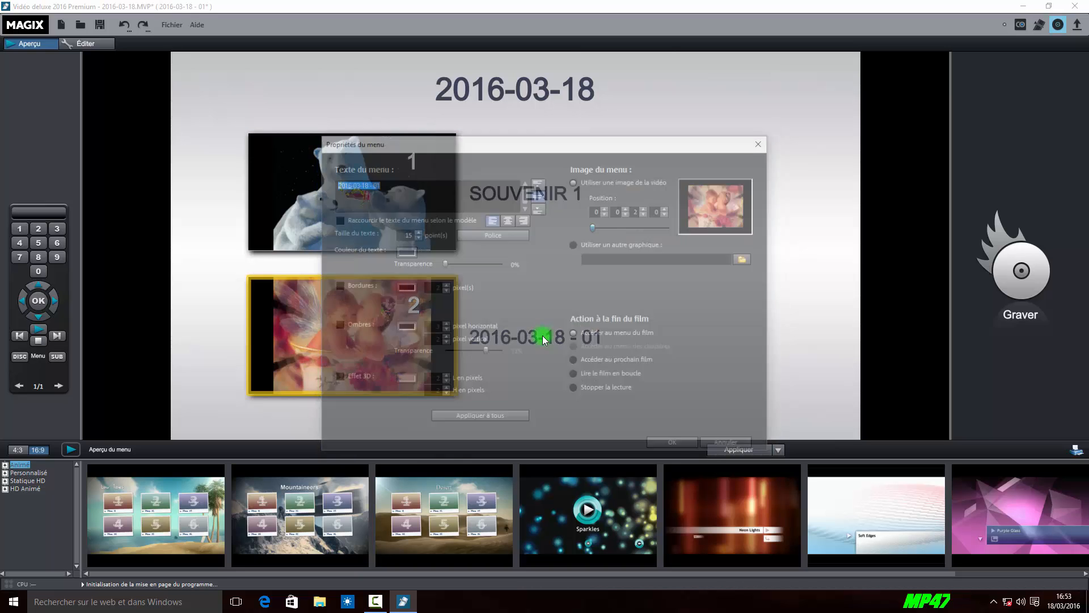
{"action": "type", "text": "SOUV"}
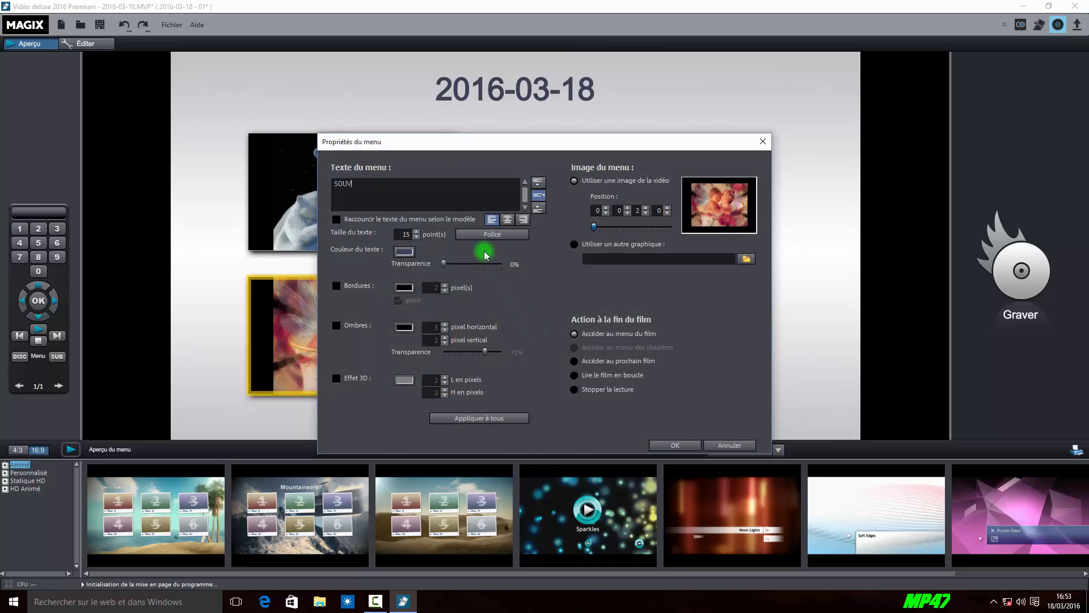
{"action": "type", "text": "ENIR 2"}
{"action": "left_click", "coordinate": [675, 445]}
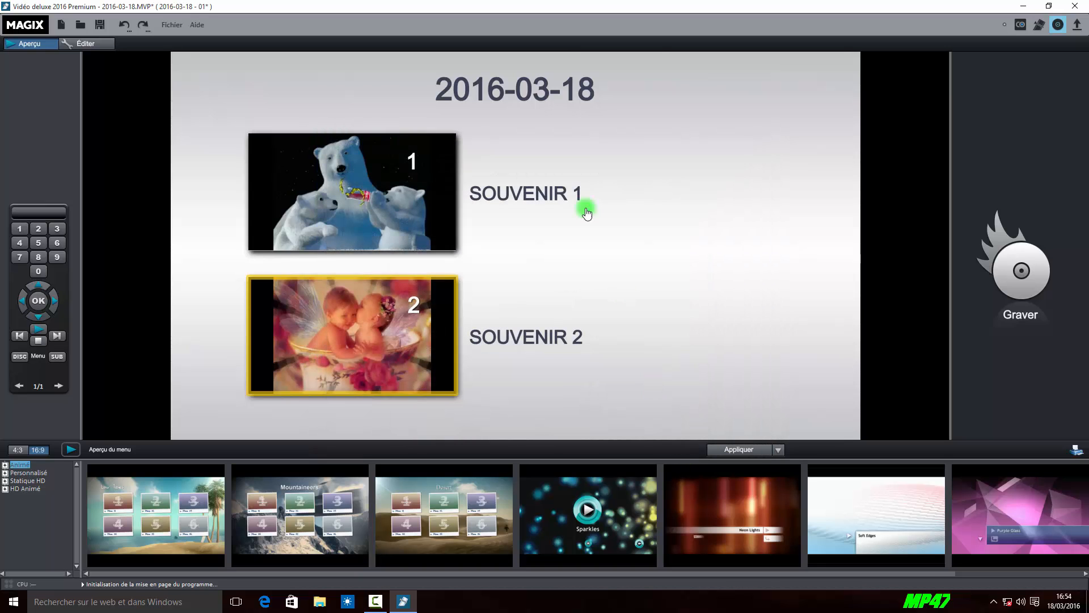
{"action": "double_click", "coordinate": [528, 76]}
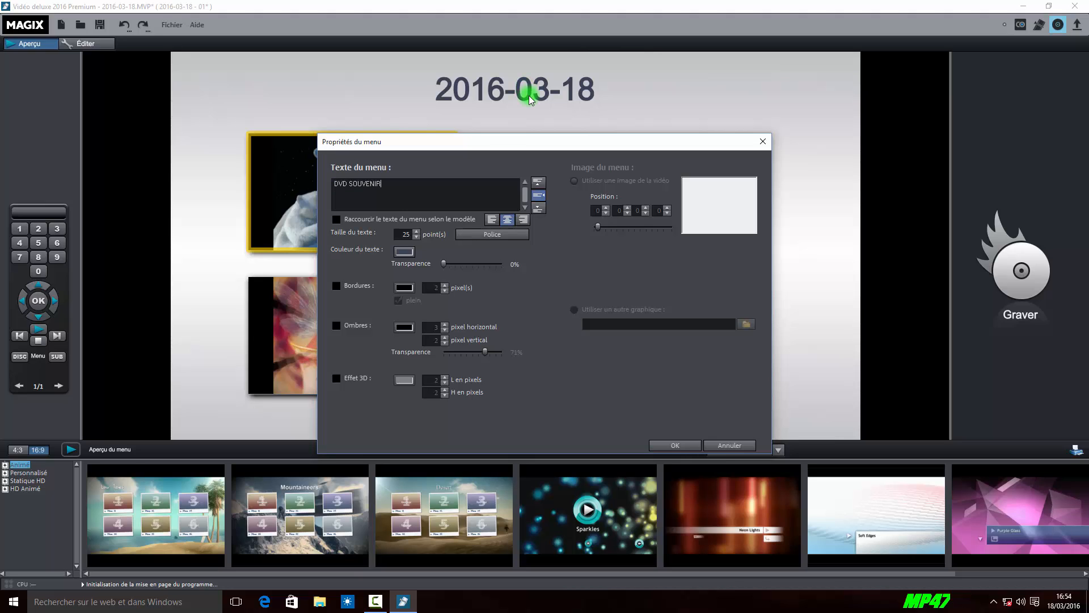
{"action": "left_click", "coordinate": [679, 442]}
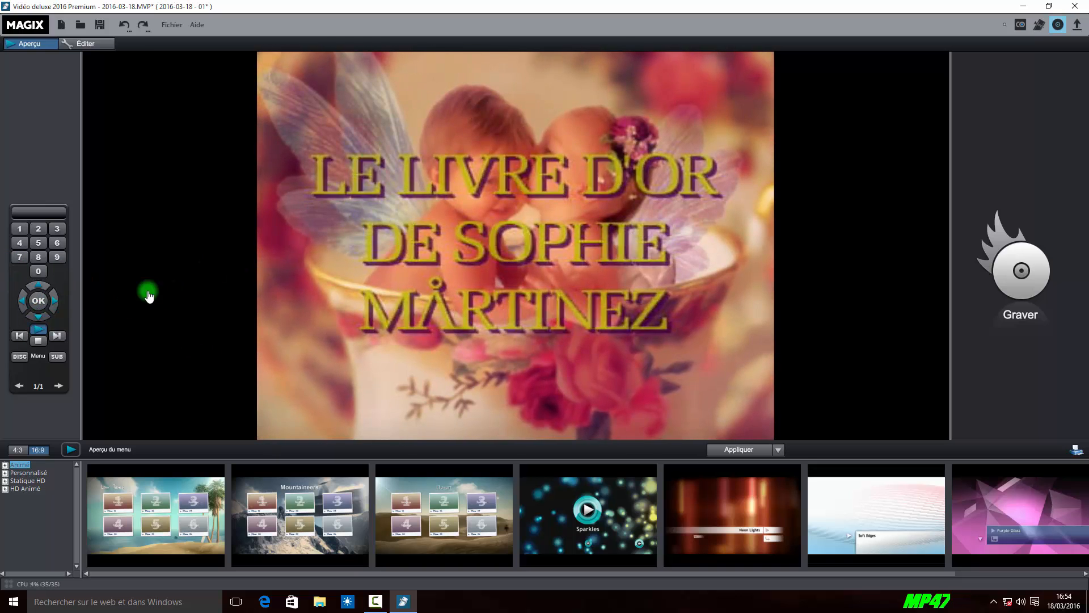
Stop the second film's preview, play SOUVENIR 1 from the disc menu and return to the menu
{"action": "left_click", "coordinate": [39, 341]}
{"action": "left_click", "coordinate": [391, 194]}
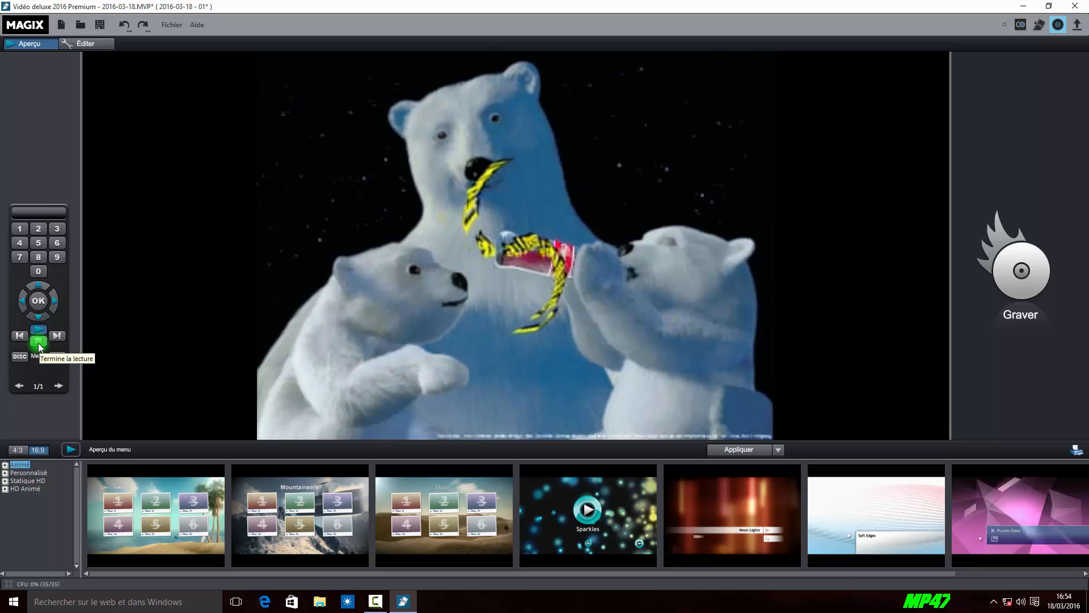
{"action": "left_click", "coordinate": [39, 342]}
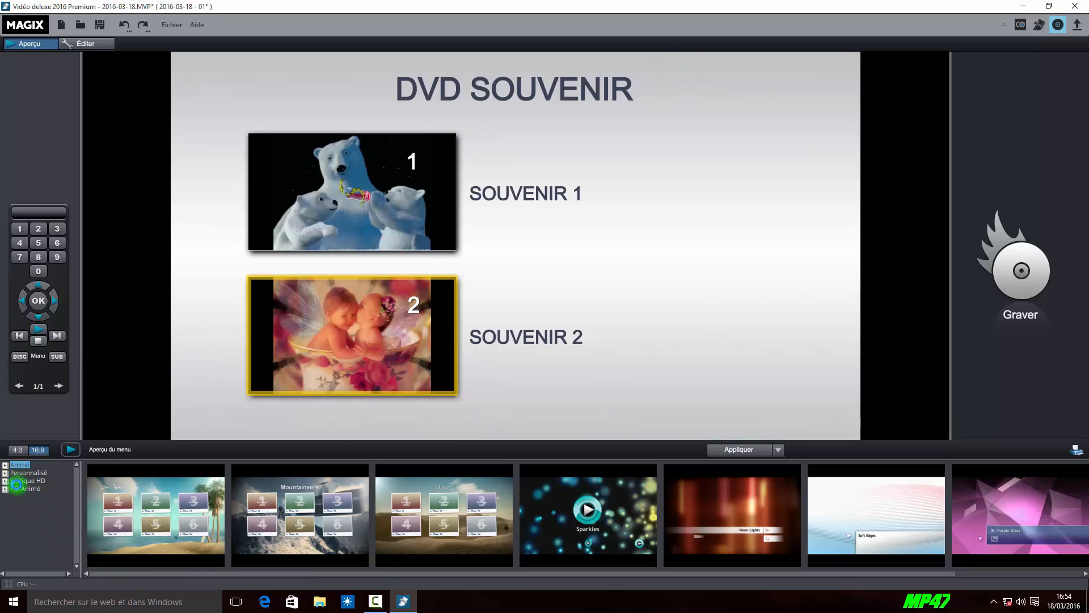
Try several Statique HD menu templates, including the green two-image design, Green Cable and Purple Wave
{"action": "left_click", "coordinate": [16, 481]}
{"action": "left_click", "coordinate": [848, 520]}
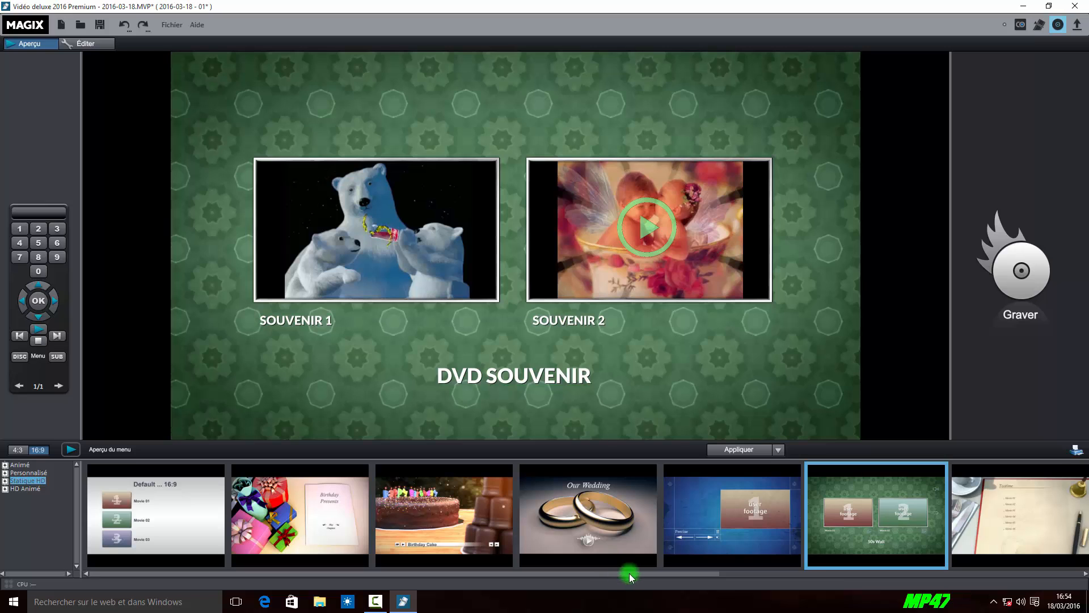
{"action": "left_click_drag", "start_coordinate": [629, 575], "coordinate": [799, 575]}
{"action": "left_click", "coordinate": [723, 522]}
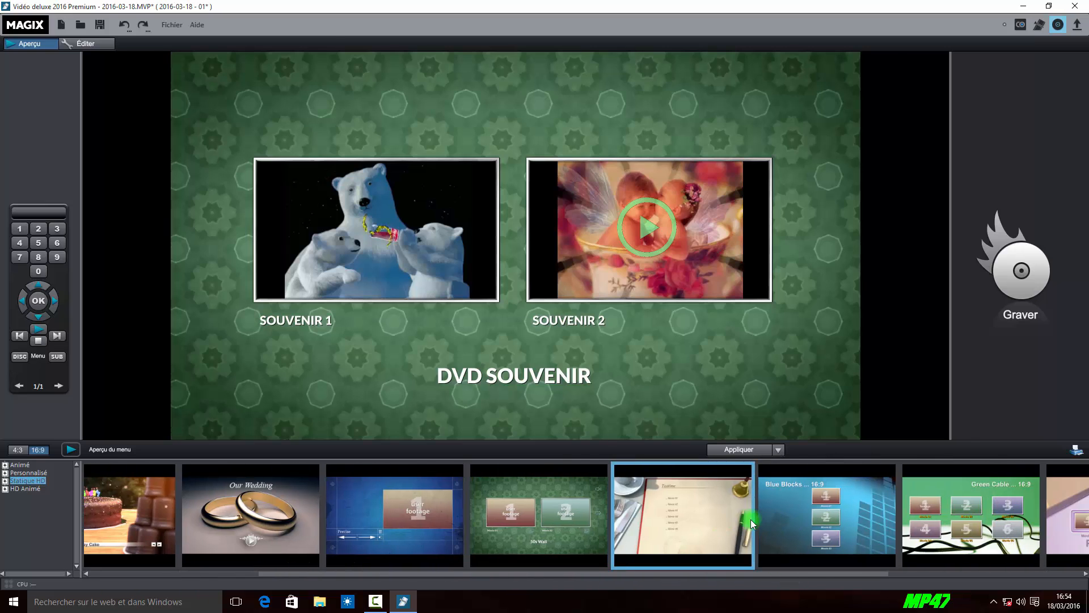
{"action": "left_click", "coordinate": [982, 489]}
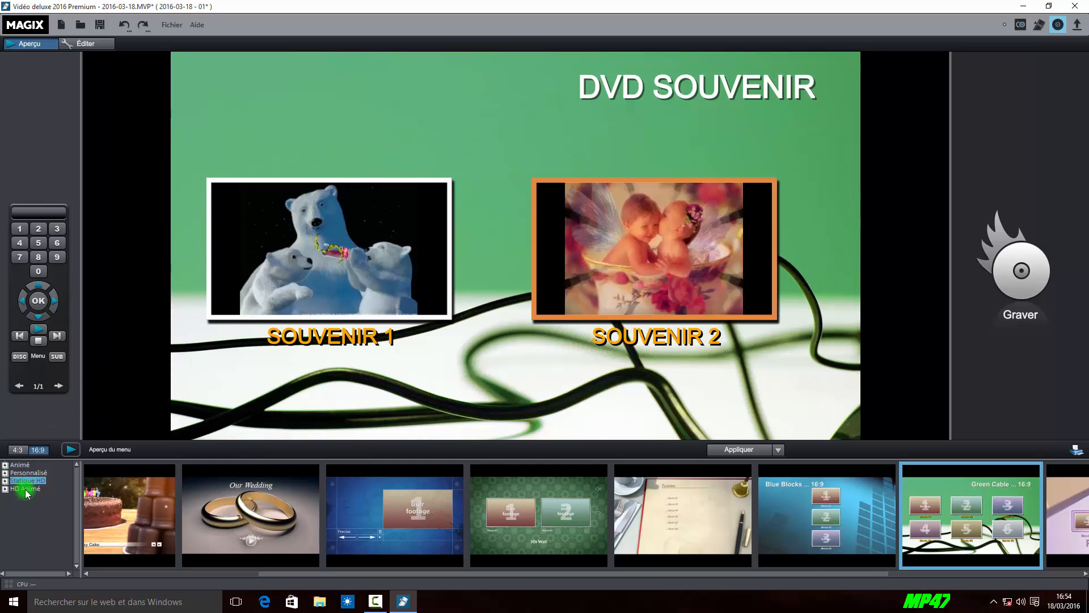
{"action": "left_click_drag", "start_coordinate": [720, 573], "coordinate": [914, 573]}
{"action": "left_click", "coordinate": [755, 522]}
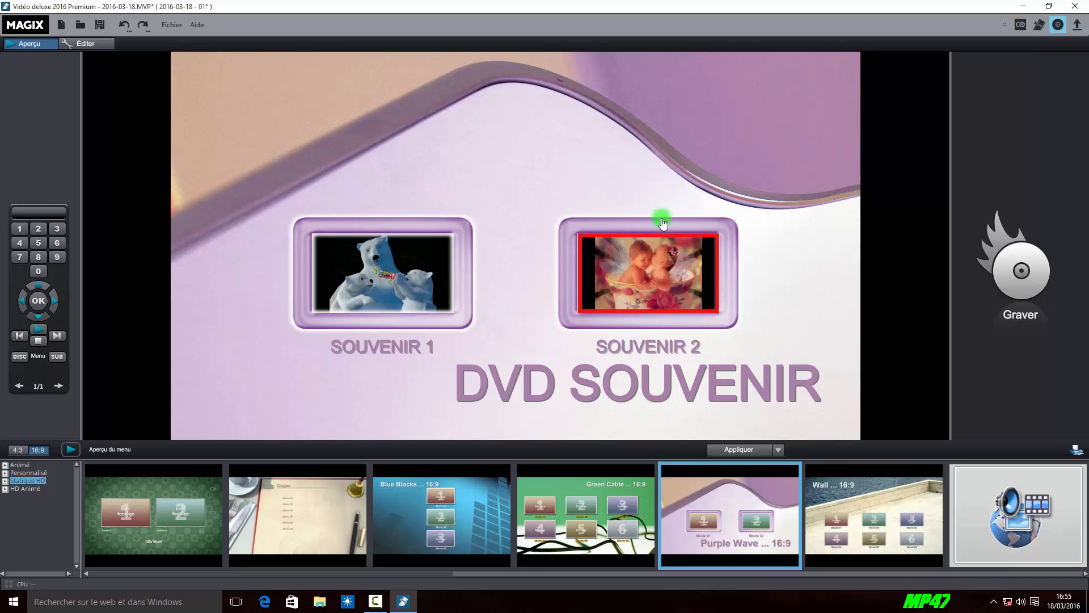
Apply the Travelling template from the HD Animé category to the disc menu and browse the other animated templates
{"action": "left_click", "coordinate": [18, 488]}
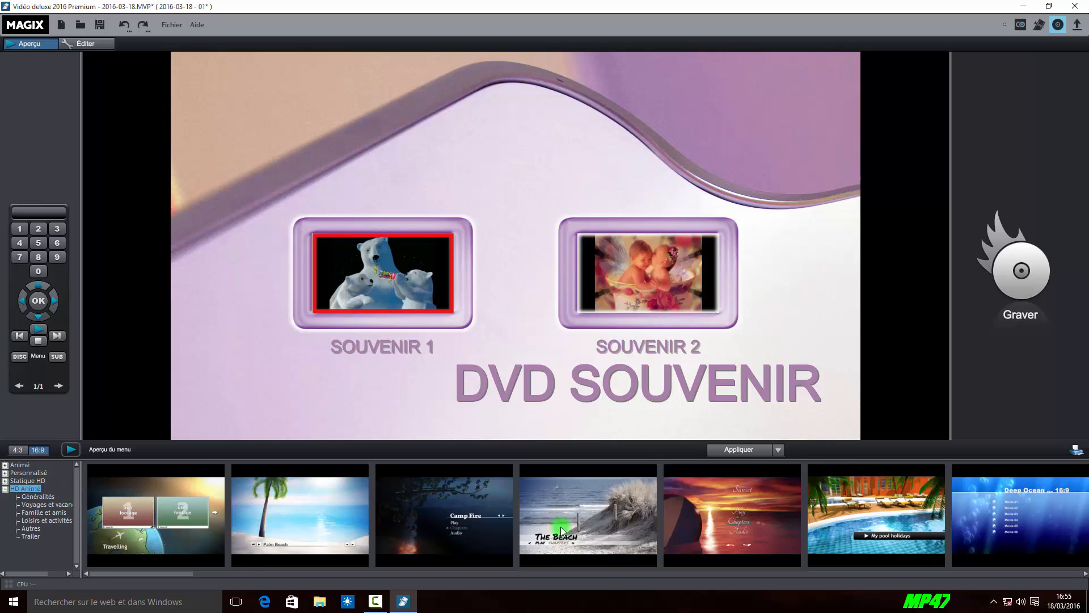
{"action": "left_click", "coordinate": [162, 525]}
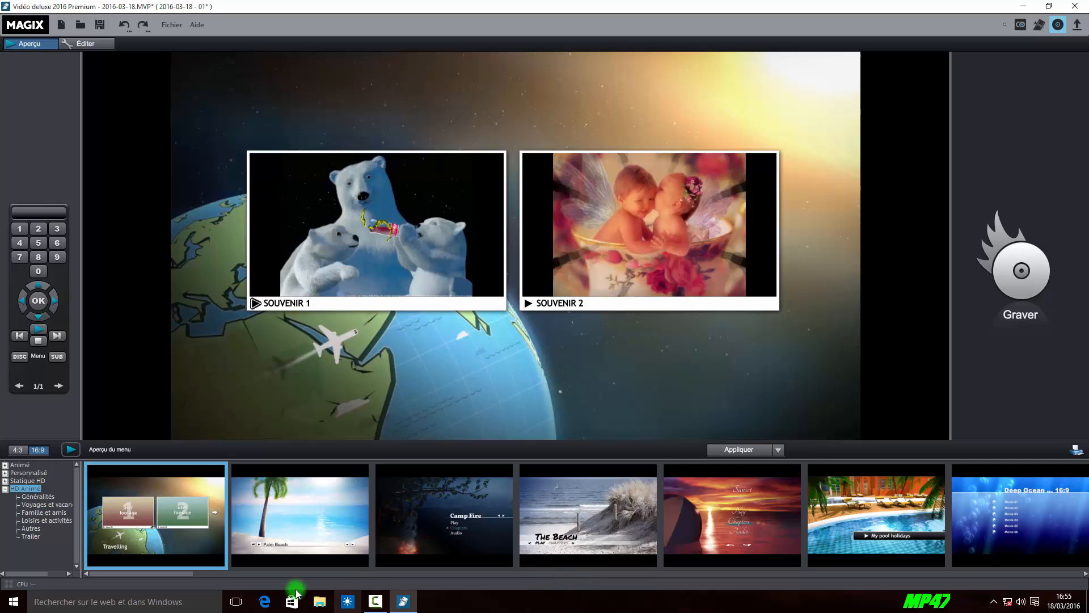
{"action": "left_click_drag", "start_coordinate": [178, 573], "coordinate": [404, 569]}
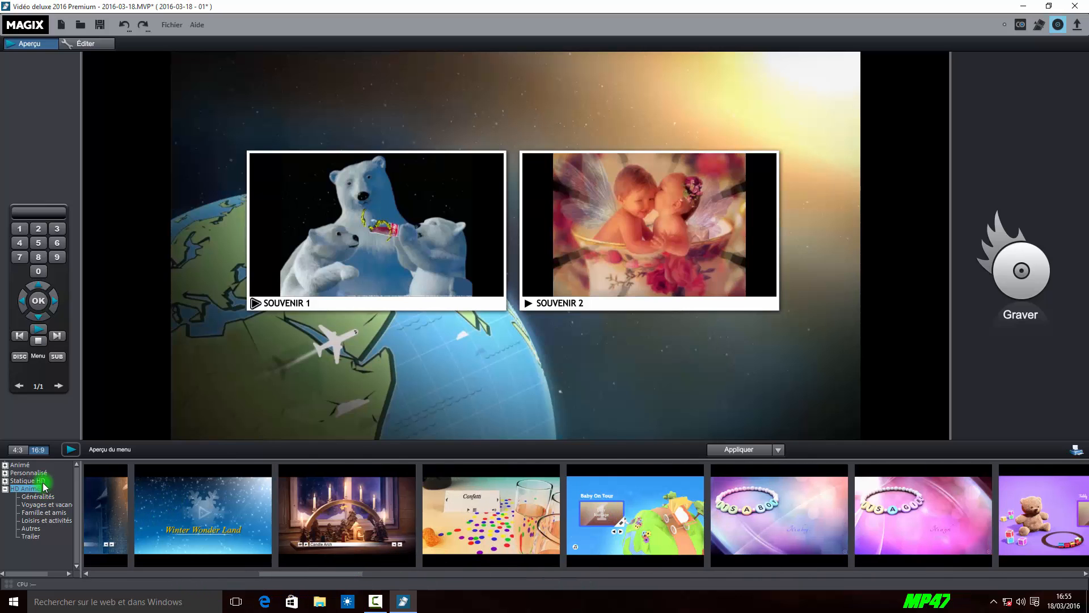
{"action": "left_click", "coordinate": [5, 489]}
{"action": "left_click", "coordinate": [5, 465]}
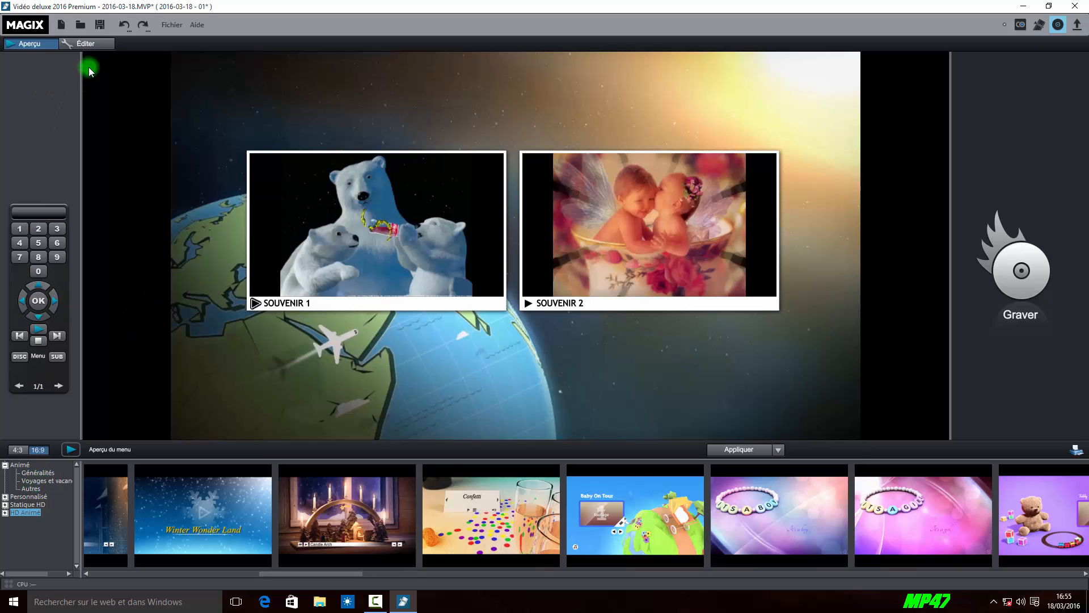
Enter menu editing and set 01 Suntao.mp3 as the page's music, mixed with the background video's original sound
{"action": "left_click", "coordinate": [86, 44]}
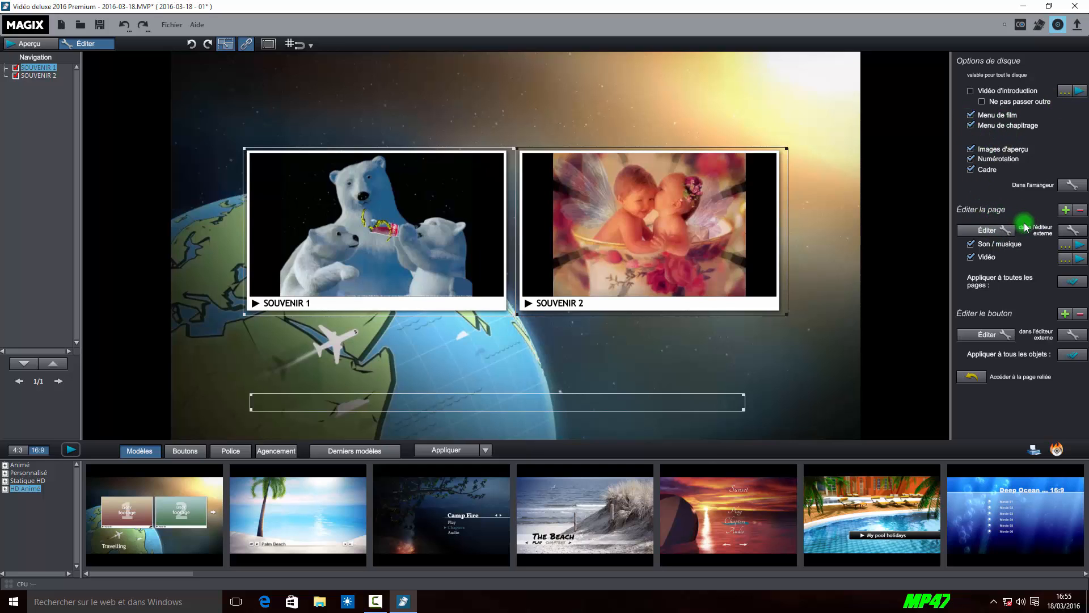
{"action": "left_click", "coordinate": [1080, 246]}
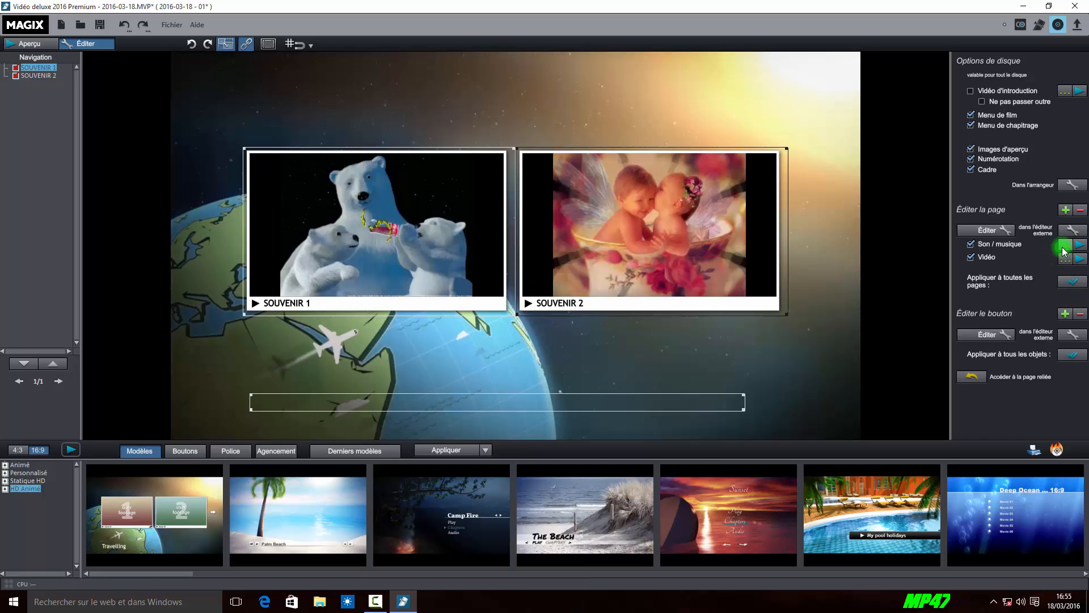
{"action": "left_click", "coordinate": [1064, 247]}
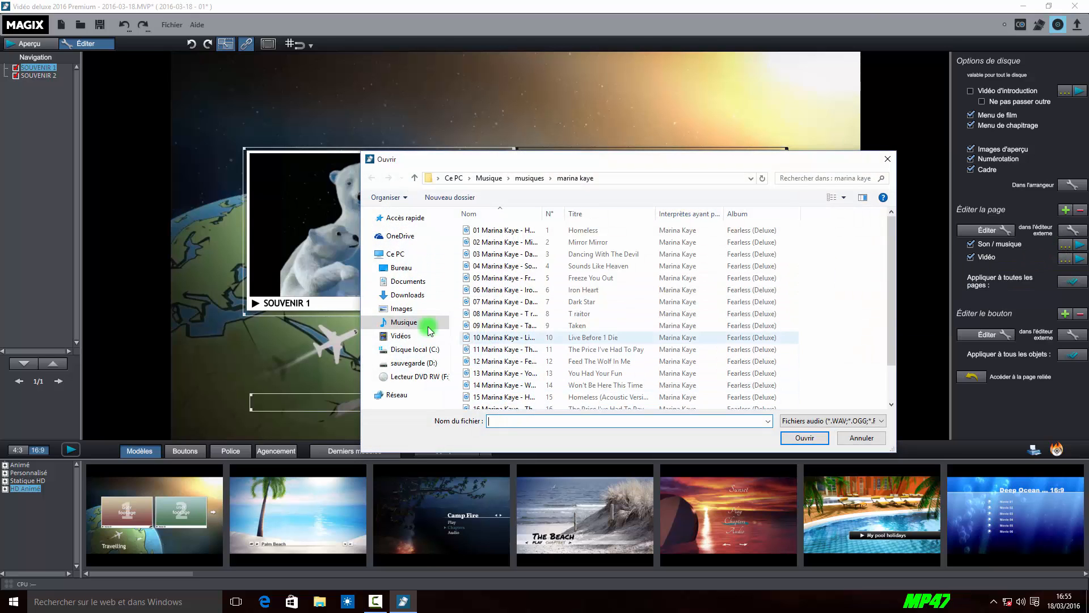
{"action": "left_click", "coordinate": [402, 328]}
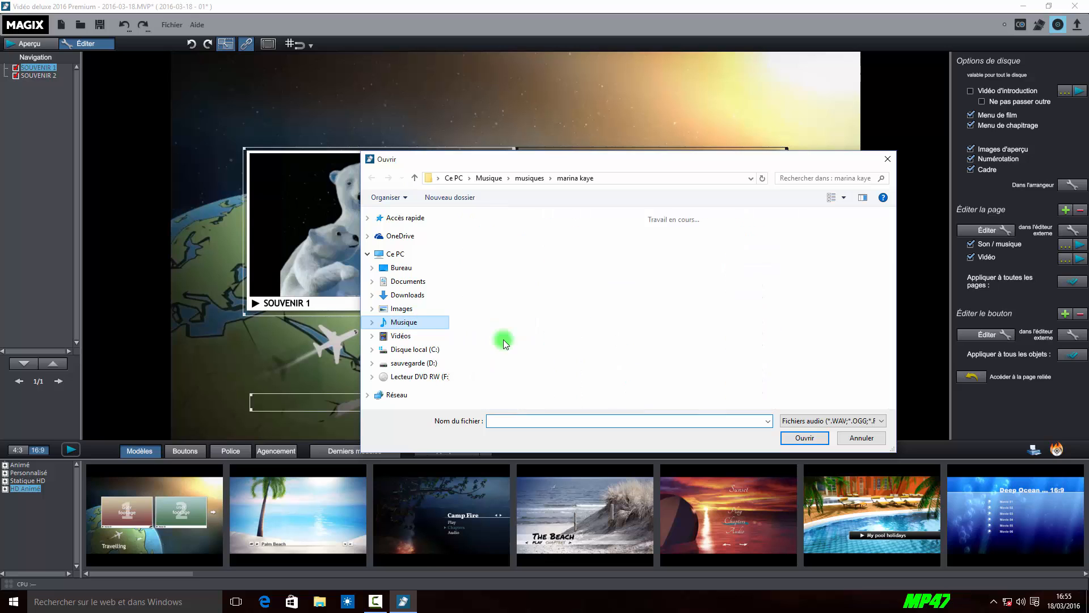
{"action": "double_click", "coordinate": [524, 247]}
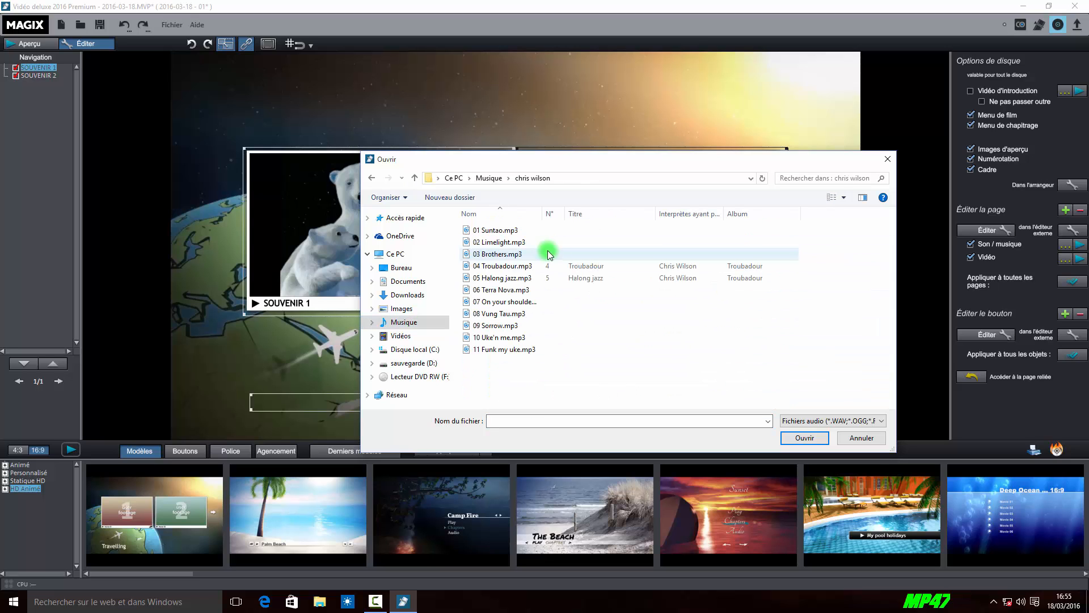
{"action": "left_click", "coordinate": [498, 230]}
{"action": "left_click", "coordinate": [809, 439]}
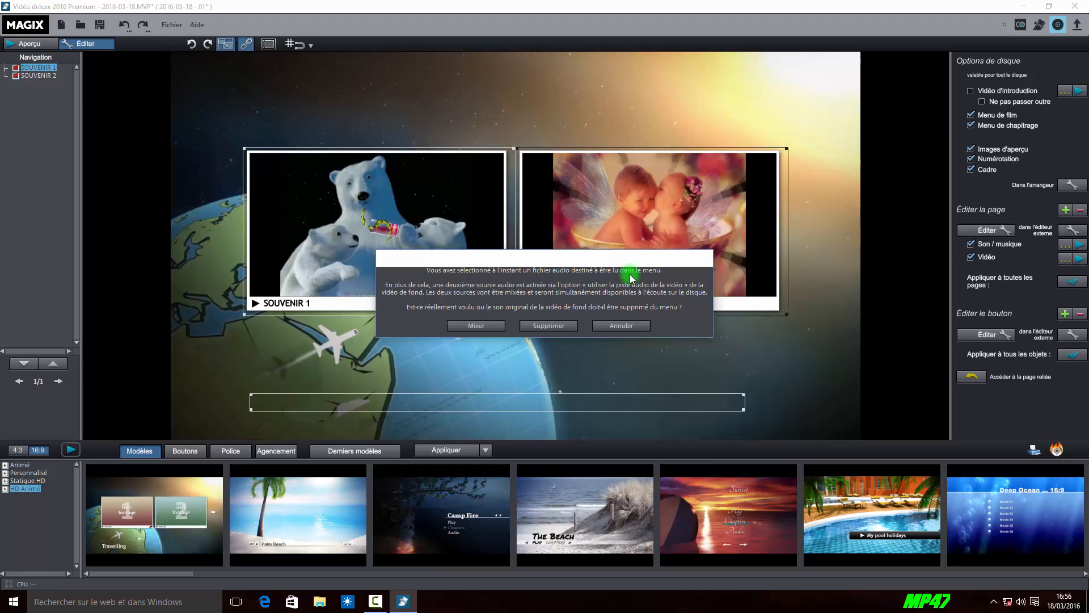
{"action": "left_click", "coordinate": [482, 328]}
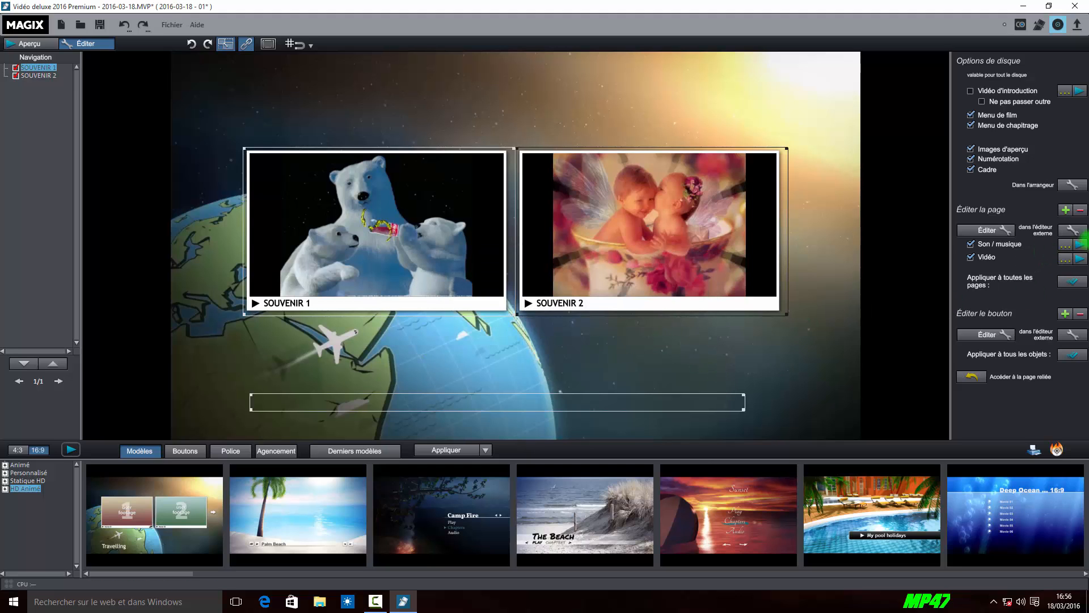
Preview the page's music and background video, and review the background design settings
{"action": "left_click", "coordinate": [1081, 245]}
{"action": "left_click", "coordinate": [1081, 261]}
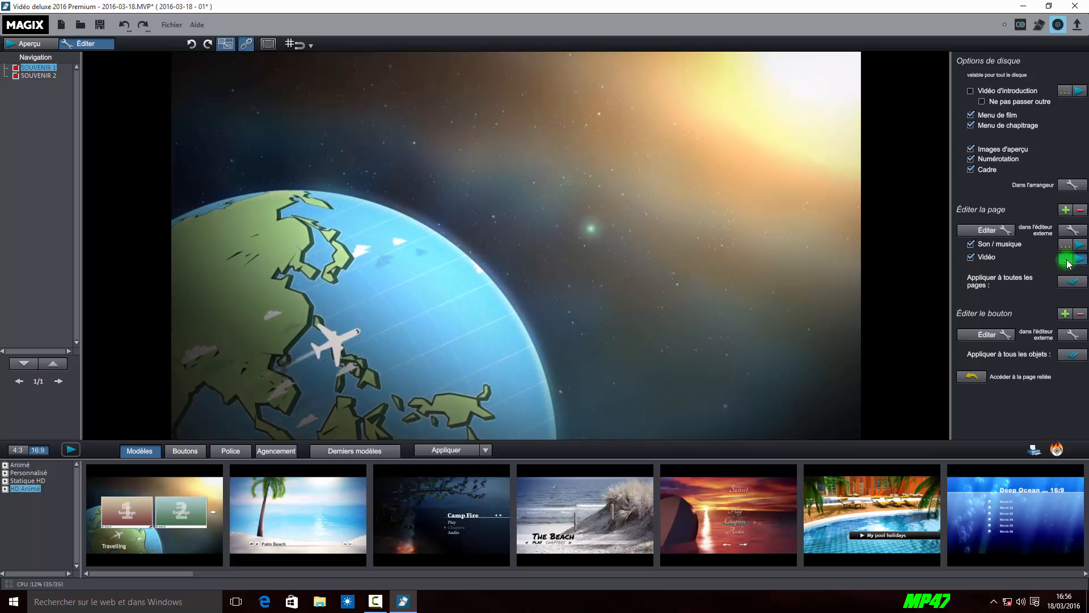
{"action": "left_click", "coordinate": [1066, 260]}
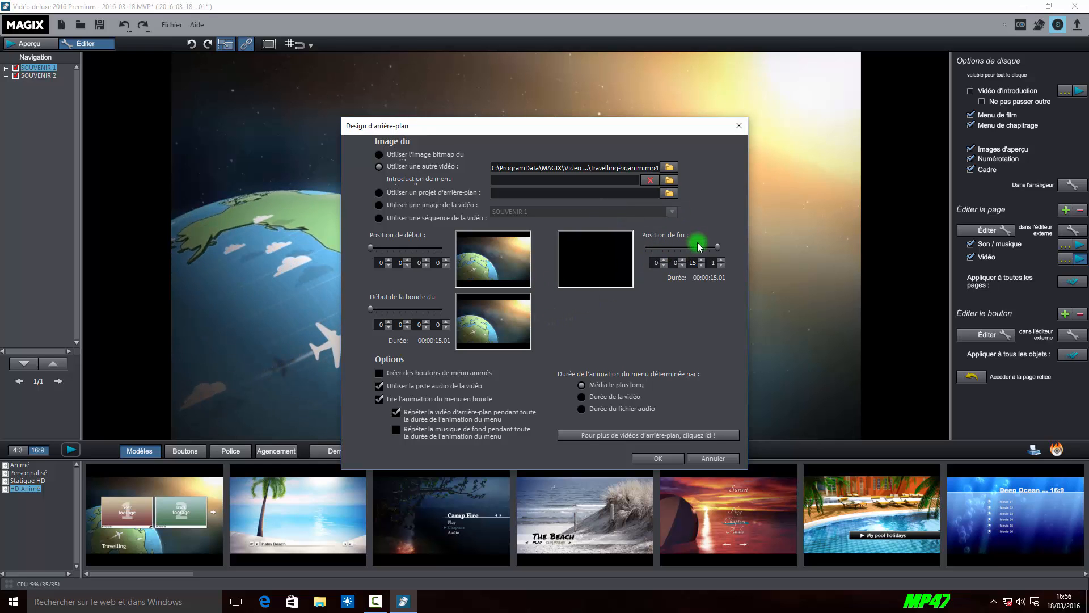
{"action": "left_click", "coordinate": [658, 458]}
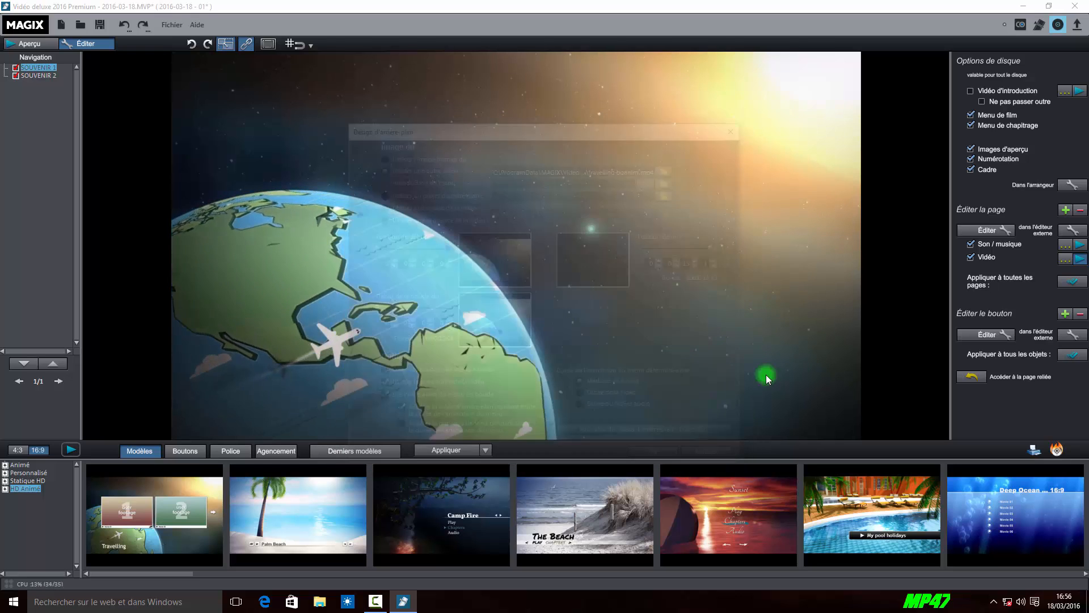
{"action": "left_click", "coordinate": [614, 326]}
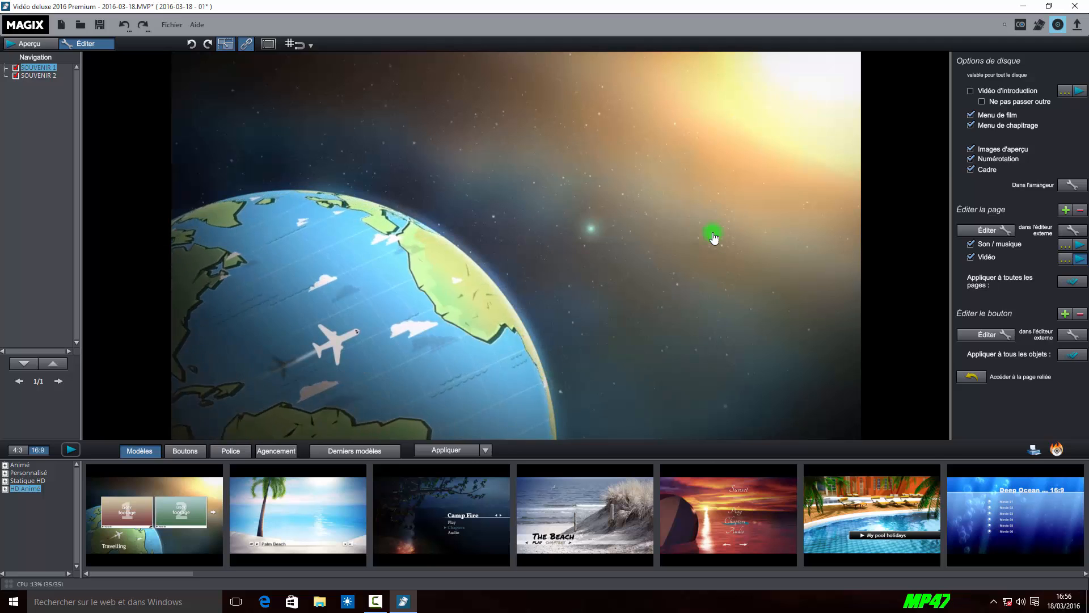
{"action": "left_click", "coordinate": [1074, 261]}
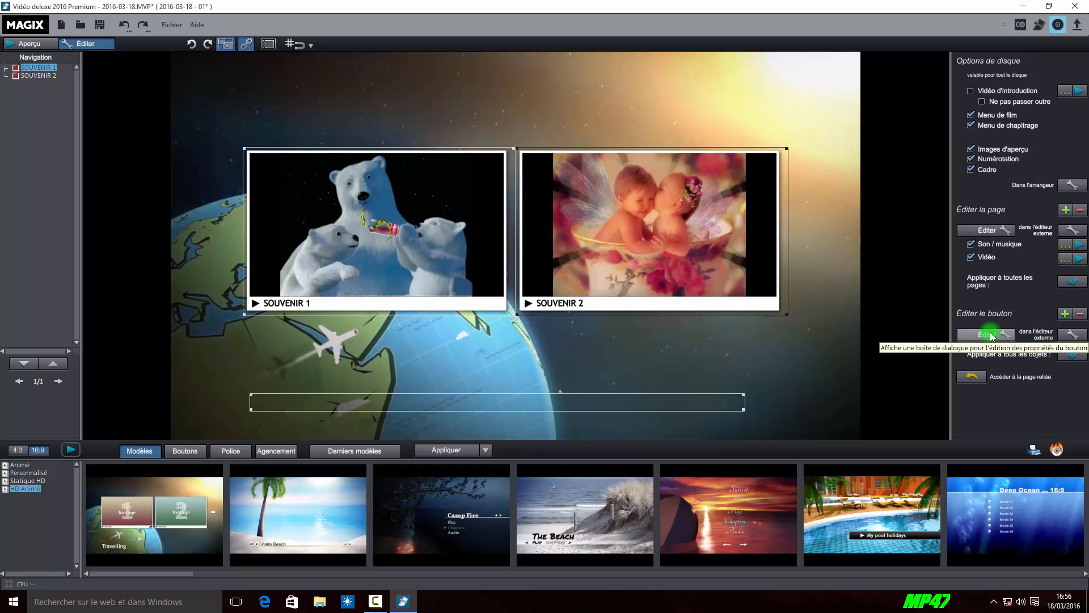
Display the TV safe-area frame over the disc menu and select the SOUVENIR 2 entry
{"action": "left_click", "coordinate": [1078, 339]}
{"action": "left_click", "coordinate": [543, 320]}
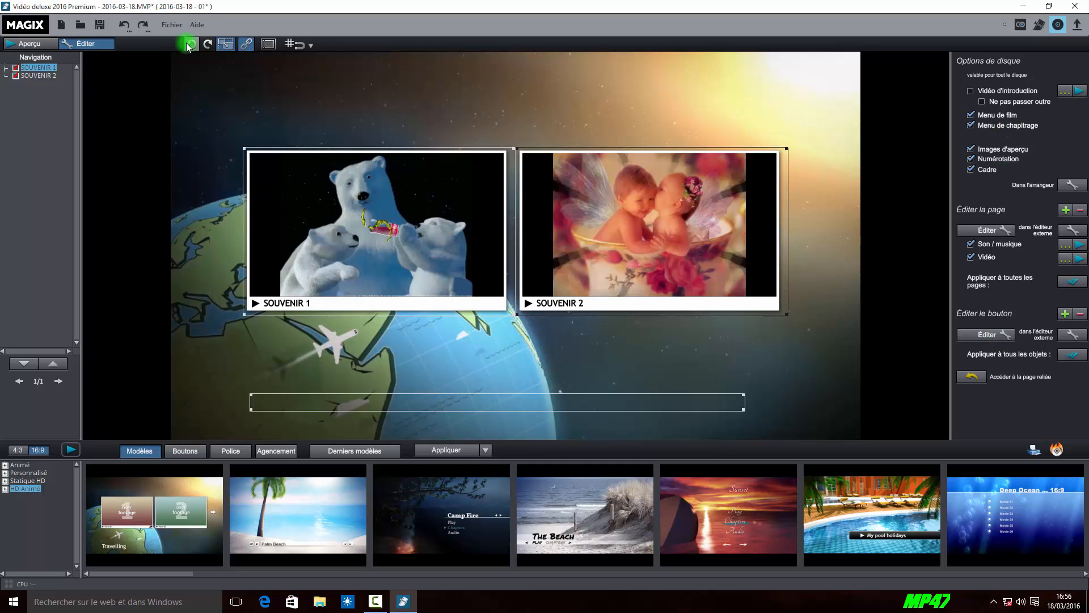
{"action": "left_click", "coordinate": [263, 46]}
{"action": "left_click", "coordinate": [39, 75]}
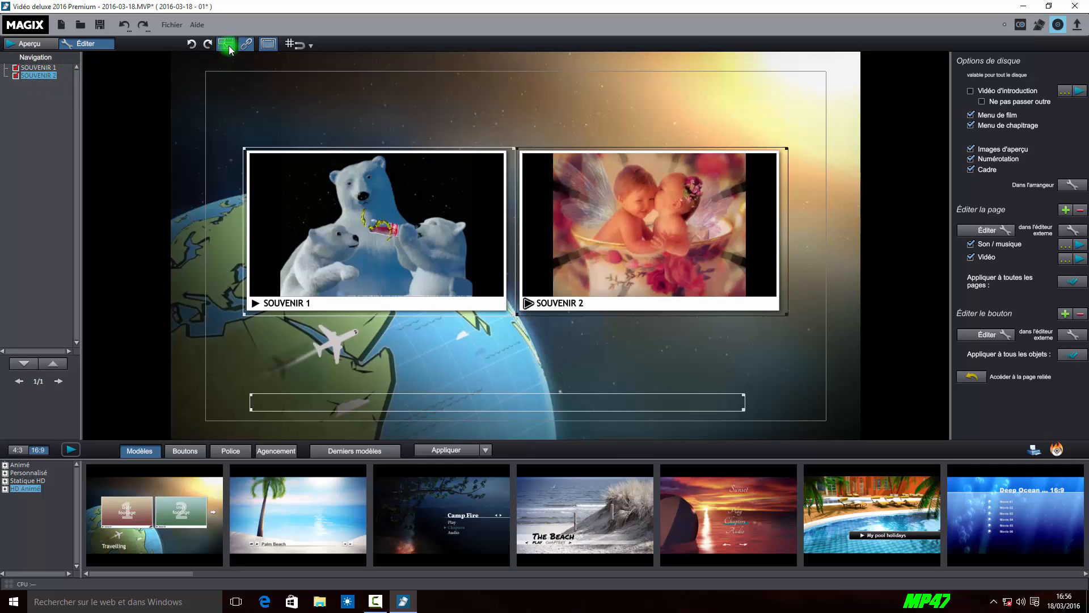
Reposition the menu thumbnails within the TV safe-area frame, placing SOUVENIR 1 at its upper left and SOUVENIR 2 at its lower right
{"action": "left_click_drag", "start_coordinate": [401, 175], "coordinate": [360, 112]}
{"action": "left_click", "coordinate": [675, 214]}
{"action": "double_click", "coordinate": [669, 255]}
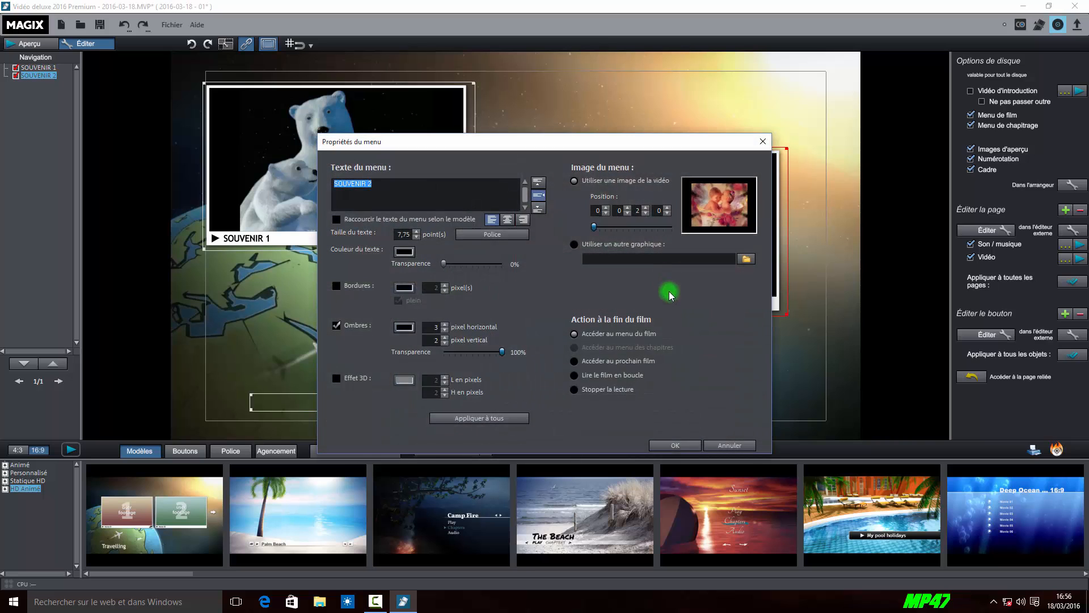
{"action": "left_click", "coordinate": [675, 445]}
{"action": "left_click_drag", "start_coordinate": [716, 261], "coordinate": [715, 319]}
{"action": "left_click_drag", "start_coordinate": [377, 180], "coordinate": [382, 171]}
{"action": "left_click_drag", "start_coordinate": [747, 318], "coordinate": [781, 318]}
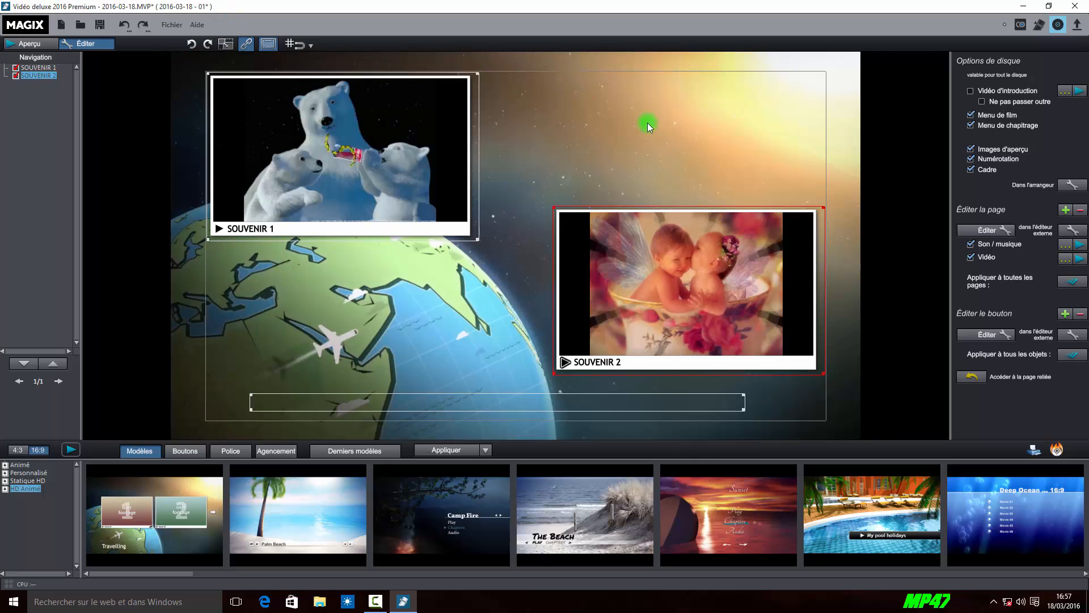
{"action": "left_click", "coordinate": [268, 44]}
{"action": "left_click", "coordinate": [264, 47]}
Open the burn settings for a DVD without saving the project, review the burner and encoding options, and close them
{"action": "left_click", "coordinate": [1059, 450]}
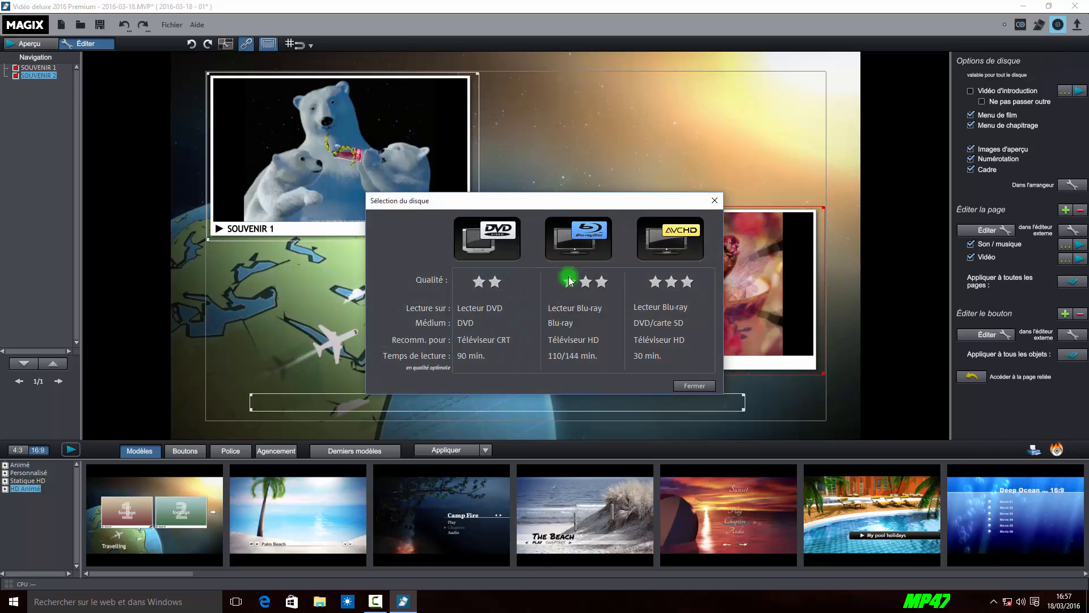
{"action": "left_click", "coordinate": [491, 238]}
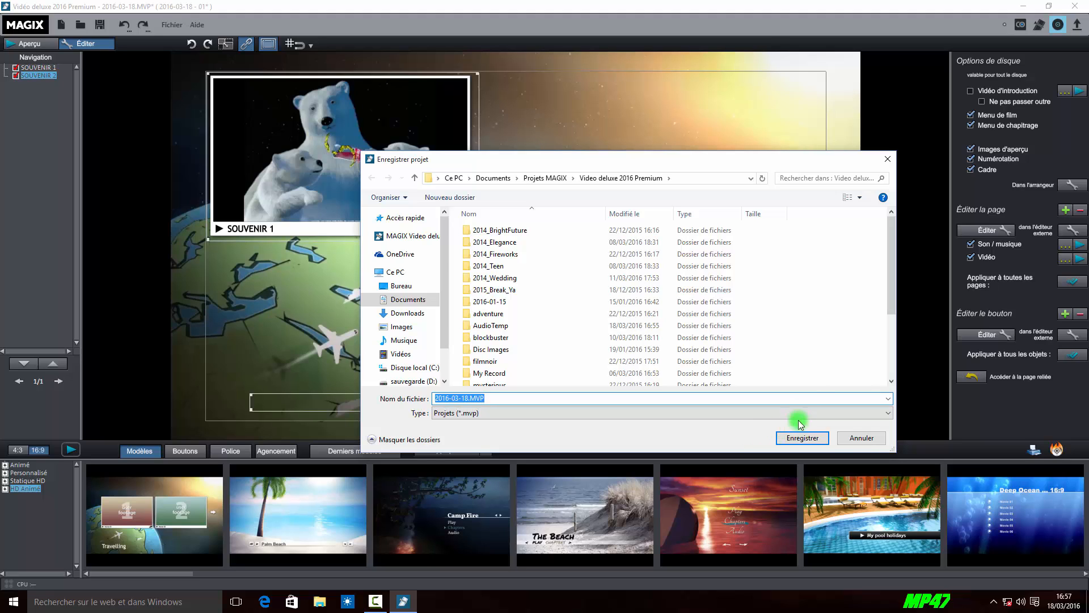
{"action": "left_click", "coordinate": [863, 438]}
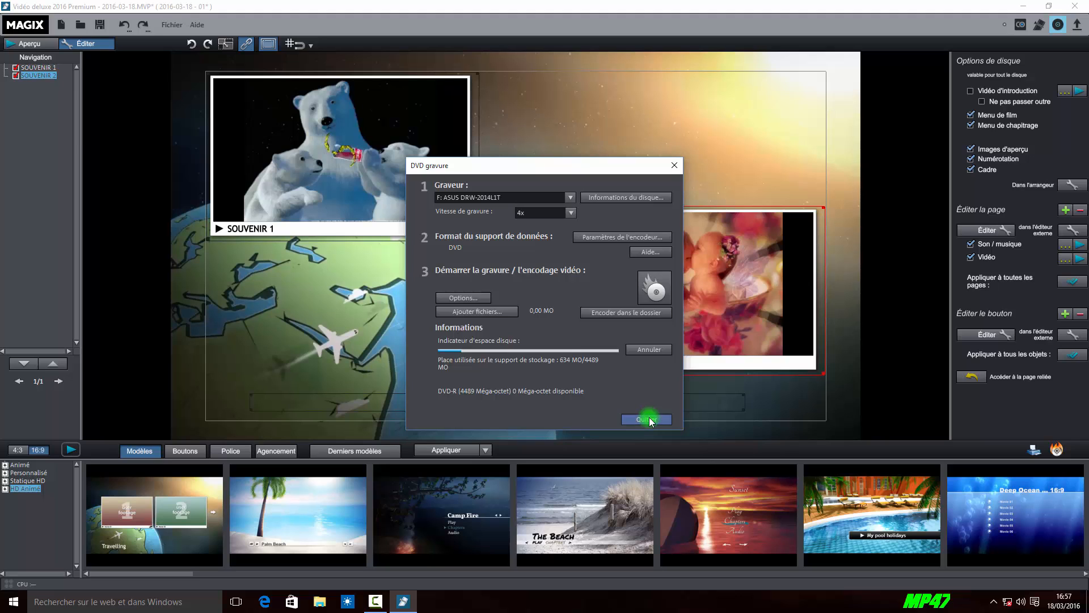
{"action": "left_click", "coordinate": [648, 420]}
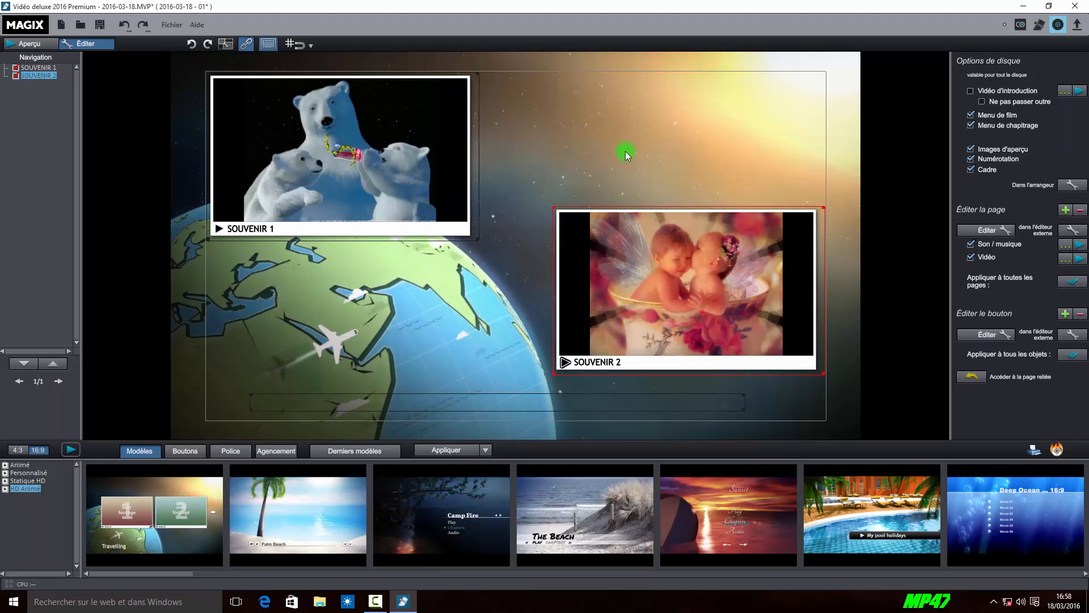